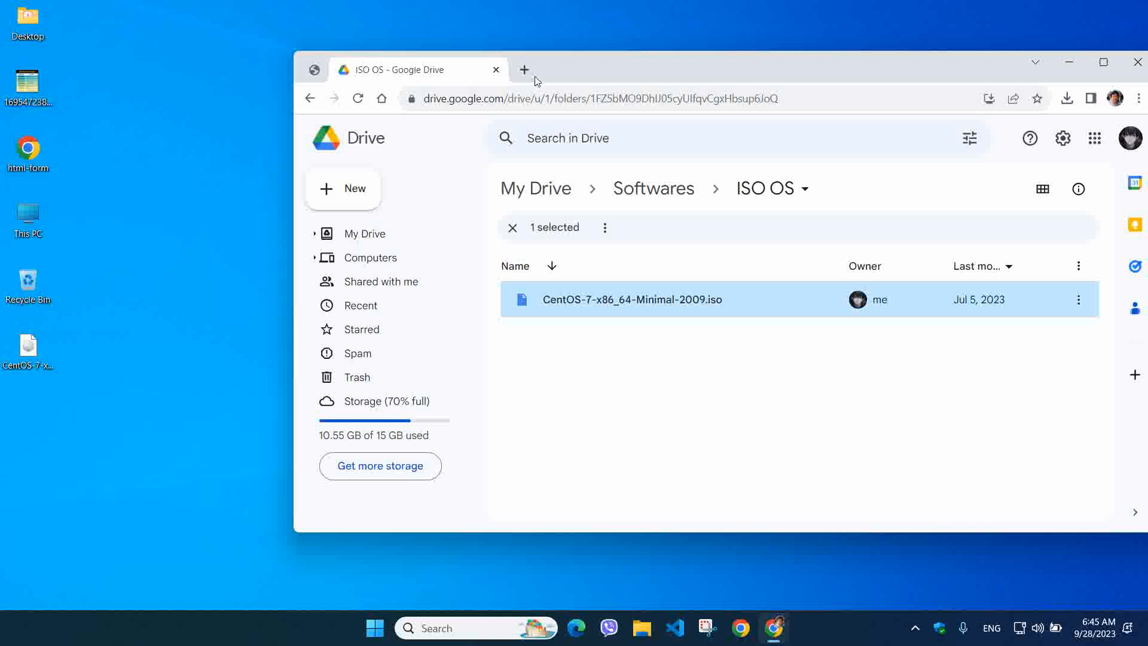
# Maximize Chrome with a new Google start-page tab beside the ISO OS Drive folder
pyautogui.doubleClick(819, 60)
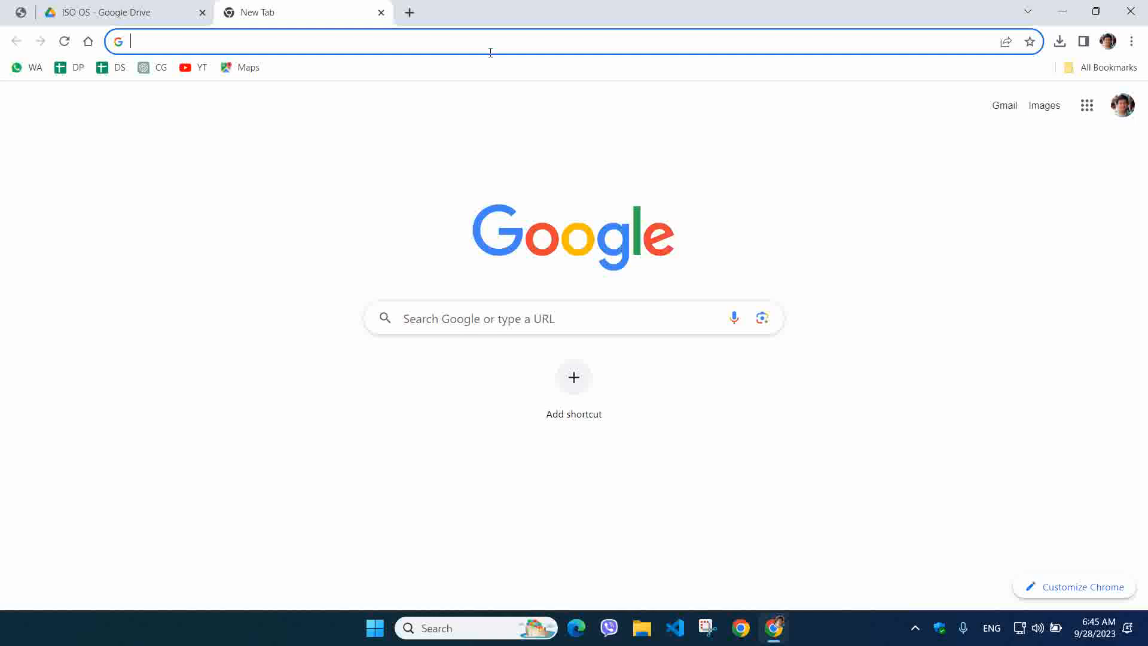
# Search for 'xampp download' and open the Apache Friends Download XAMPP result
pyautogui.write('xam')
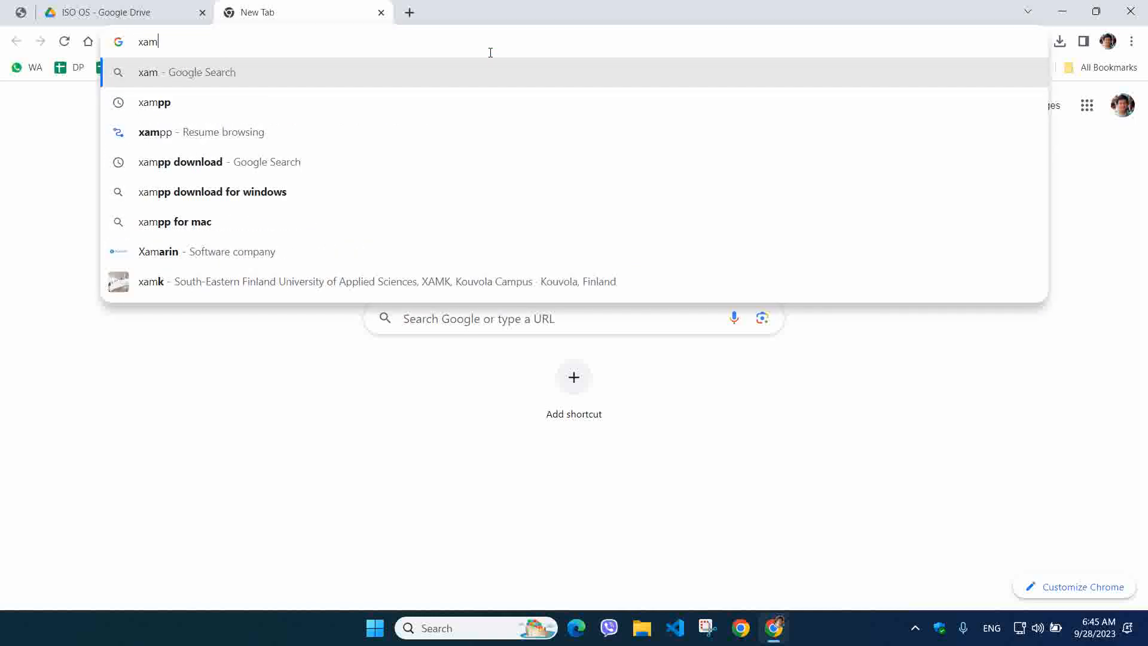
pyautogui.write('p')
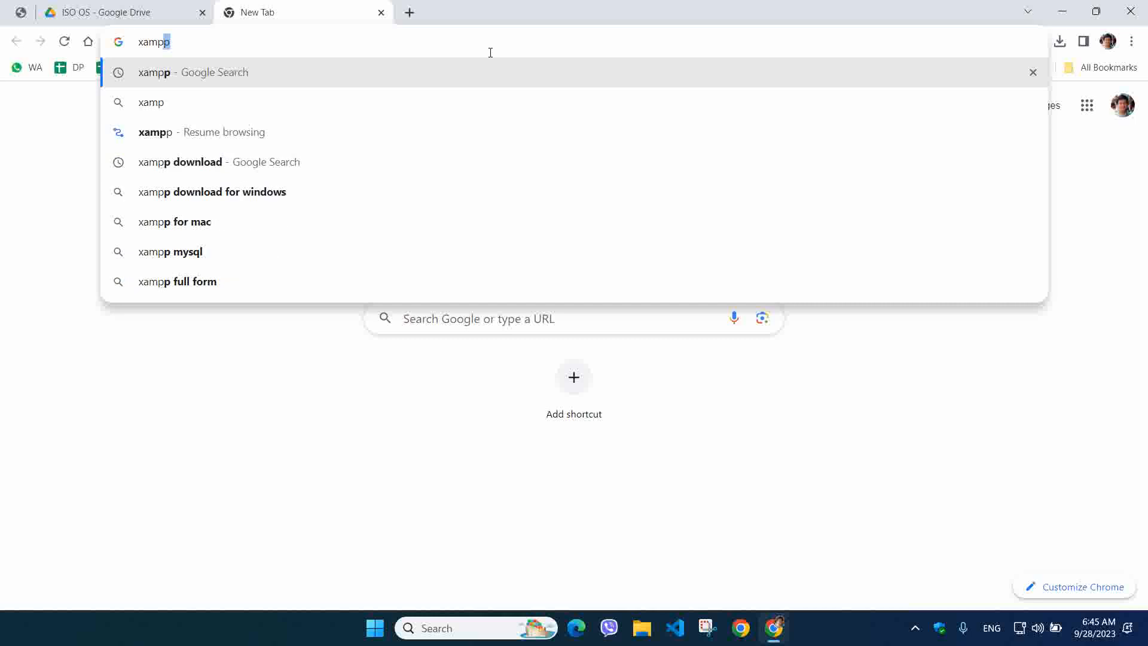
pyautogui.write('p down')
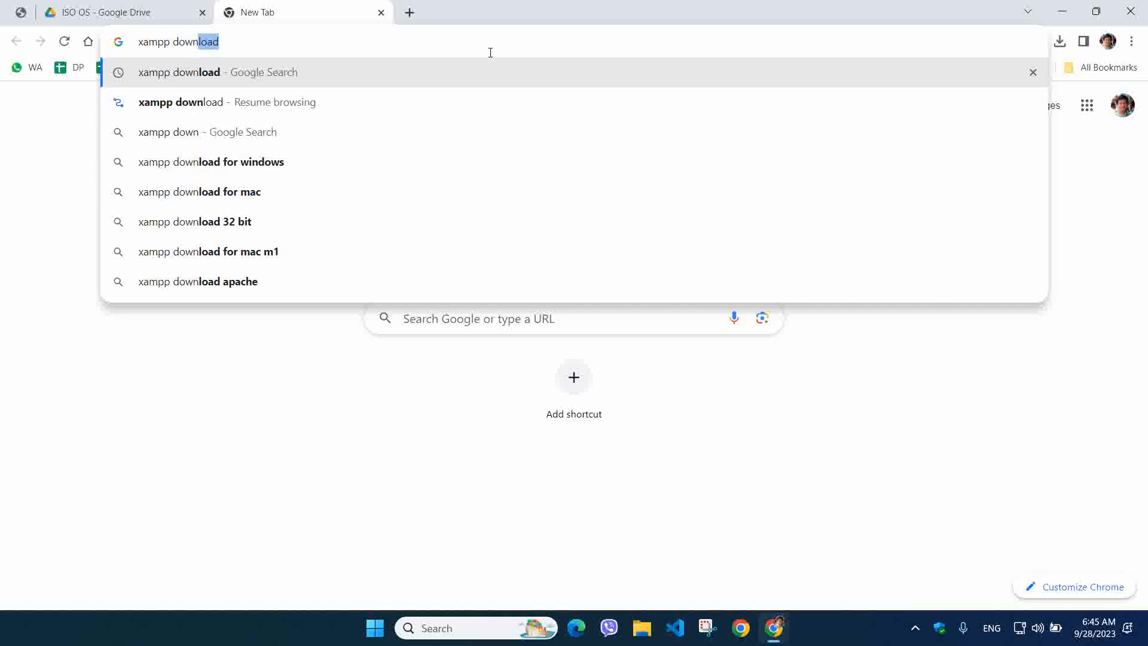
pyautogui.press('Return')
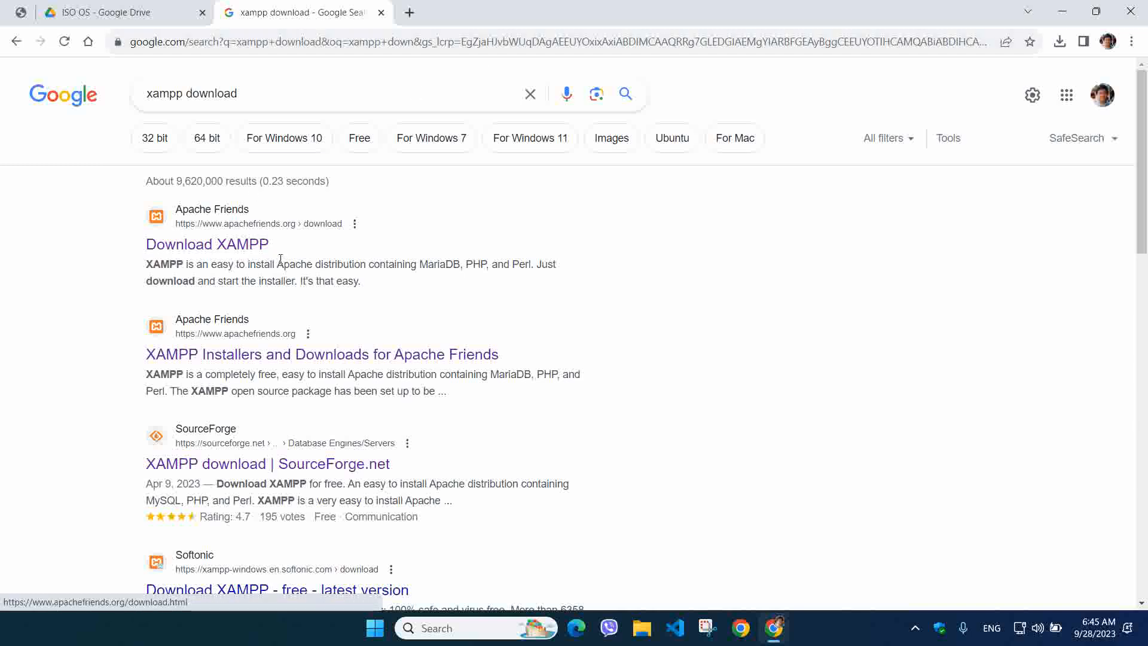
pyautogui.click(245, 251)
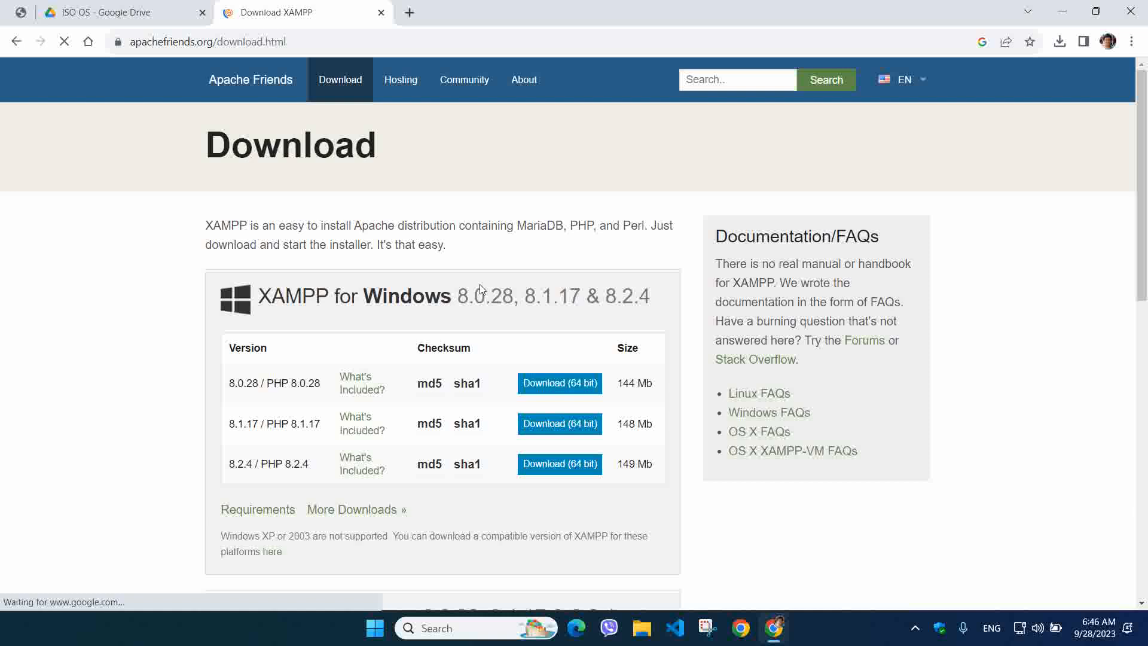
# Browse the Windows, Linux and OS X builds 8.0.28, 8.1.17 and 8.2.4 on the download page
pyautogui.scroll(-2, 589, 303)
pyautogui.scroll(1, 588, 303)
pyautogui.scroll(-5, 468, 299)
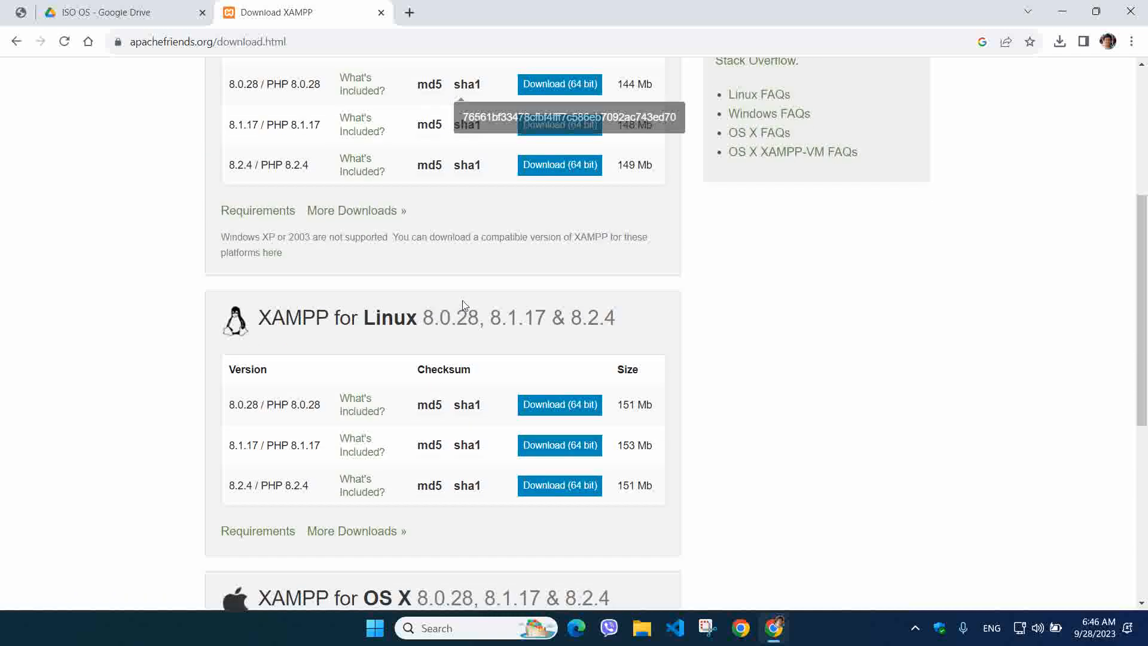
pyautogui.scroll(1, 344, 229)
pyautogui.moveTo(351, 244); pyautogui.dragTo(501, 245)
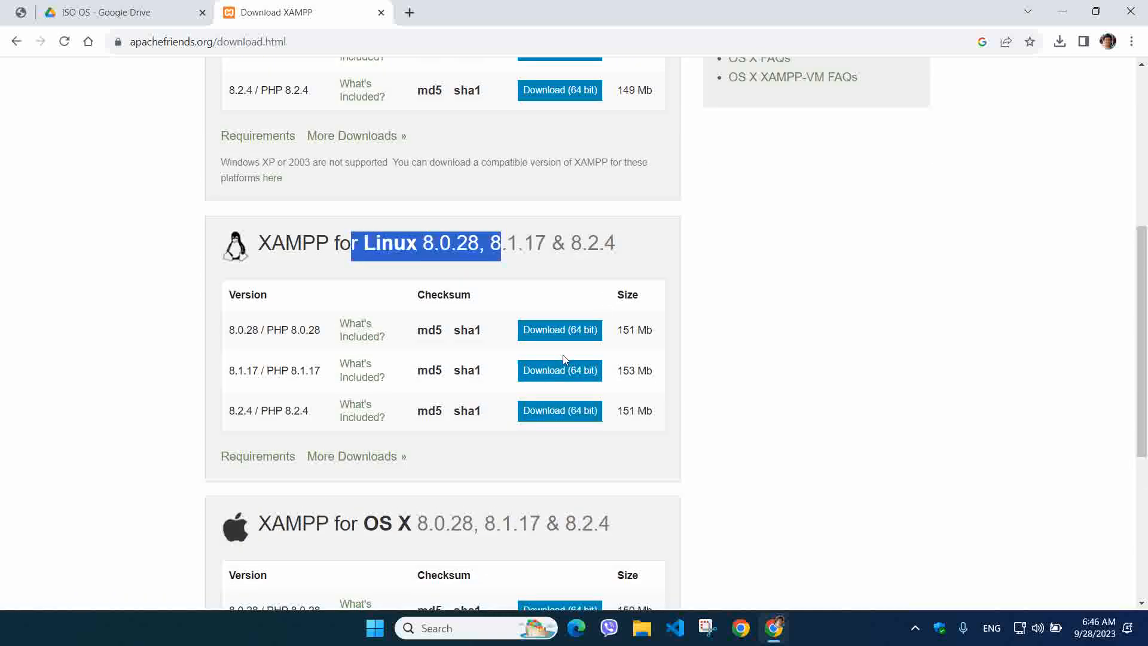
pyautogui.scroll(1, 538, 330)
pyautogui.scroll(-3, 567, 382)
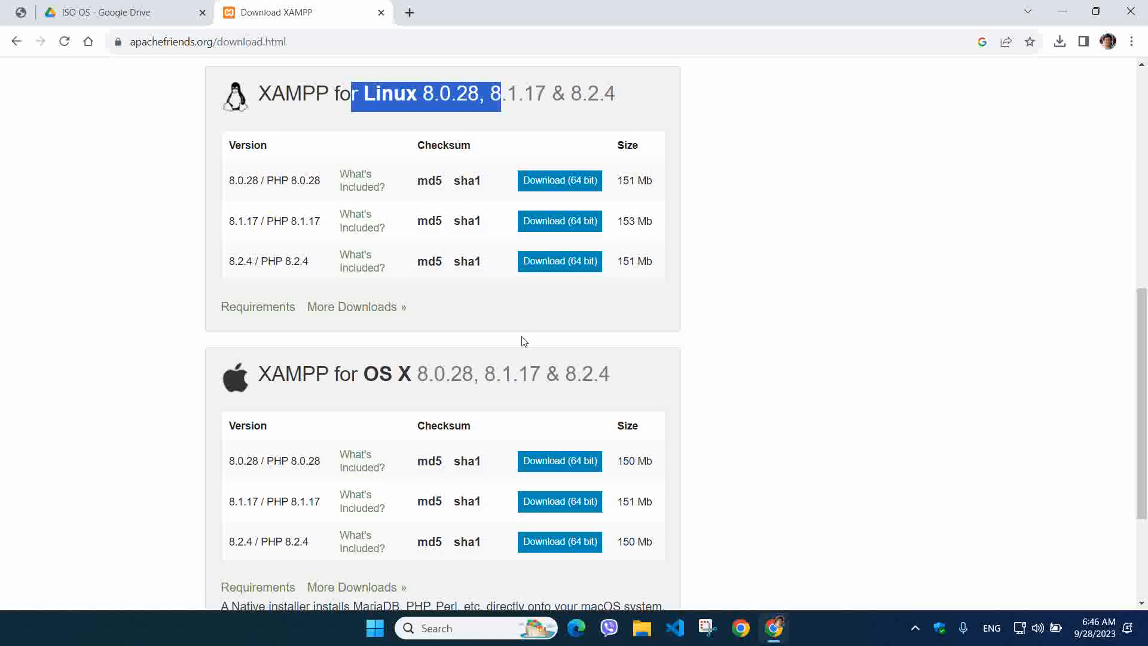
pyautogui.scroll(6, 521, 338)
pyautogui.moveTo(473, 237)
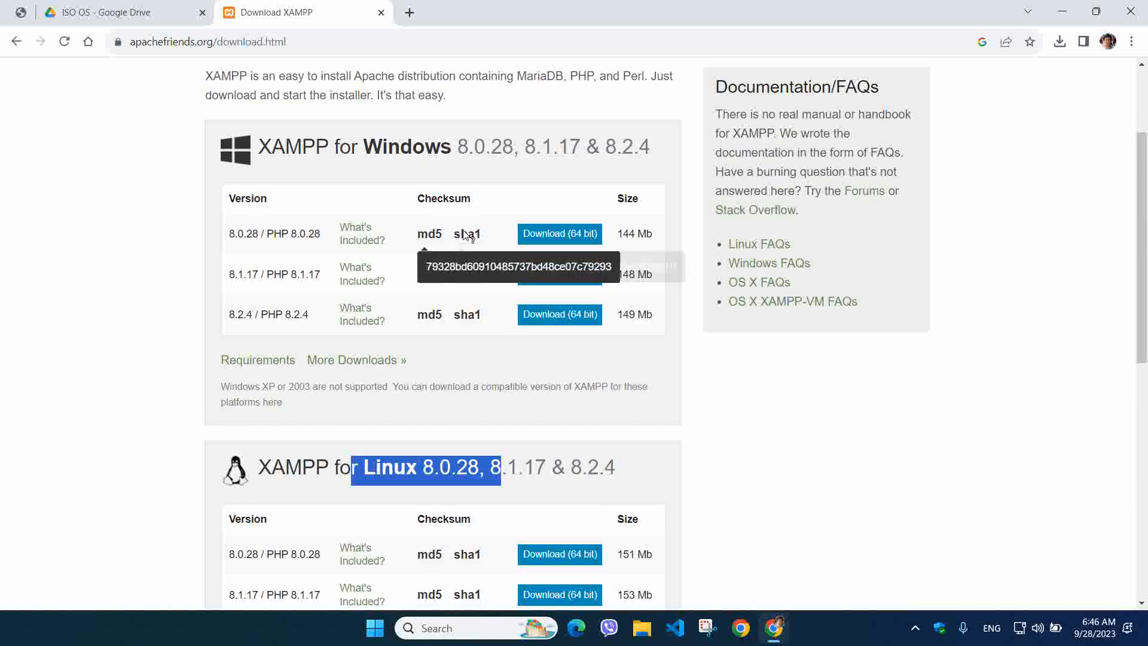
pyautogui.moveTo(411, 235)
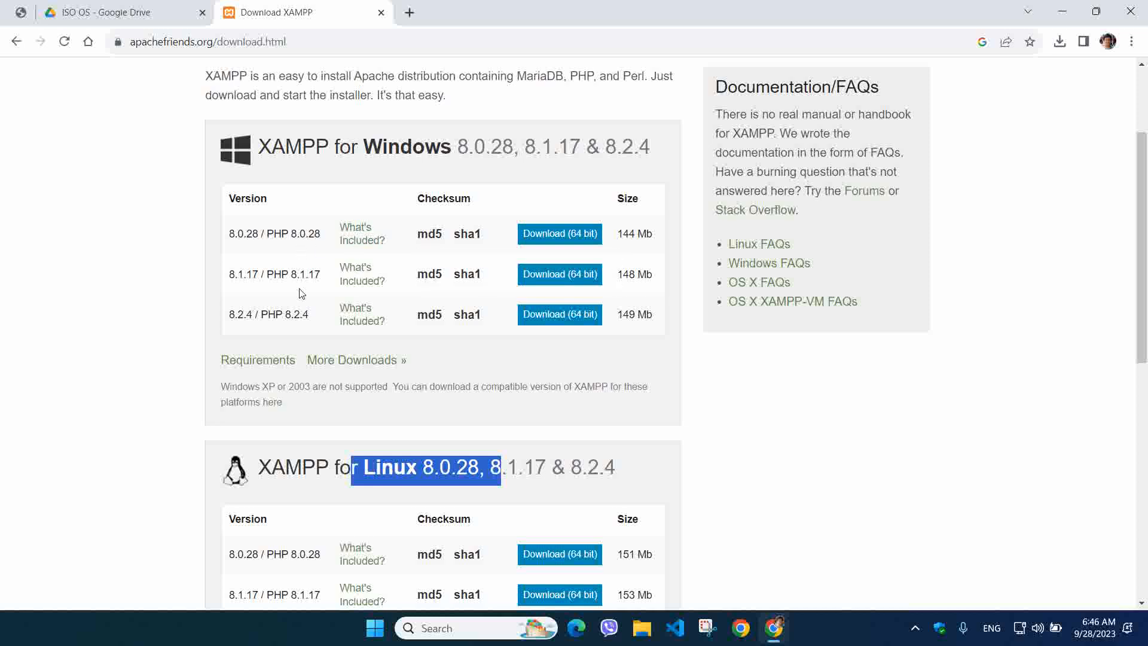
pyautogui.click(361, 239)
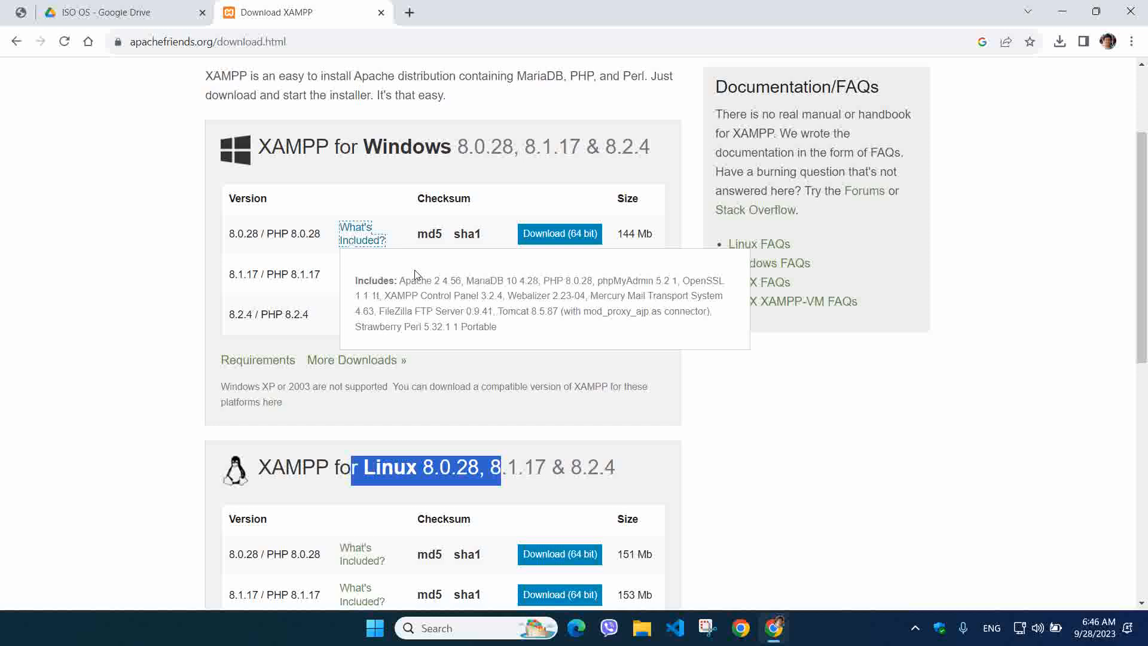
pyautogui.click(314, 258)
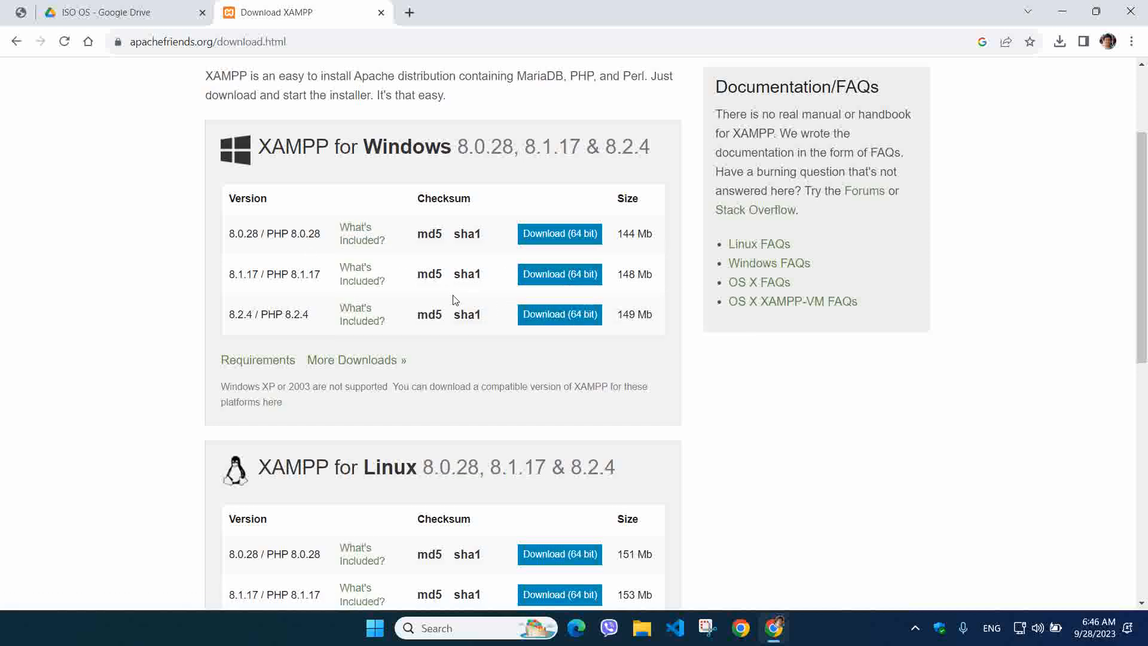
pyautogui.doubleClick(299, 234)
pyautogui.click(285, 280)
pyautogui.moveTo(292, 323); pyautogui.dragTo(313, 323)
pyautogui.click(243, 315)
pyautogui.moveTo(226, 317); pyautogui.dragTo(311, 321)
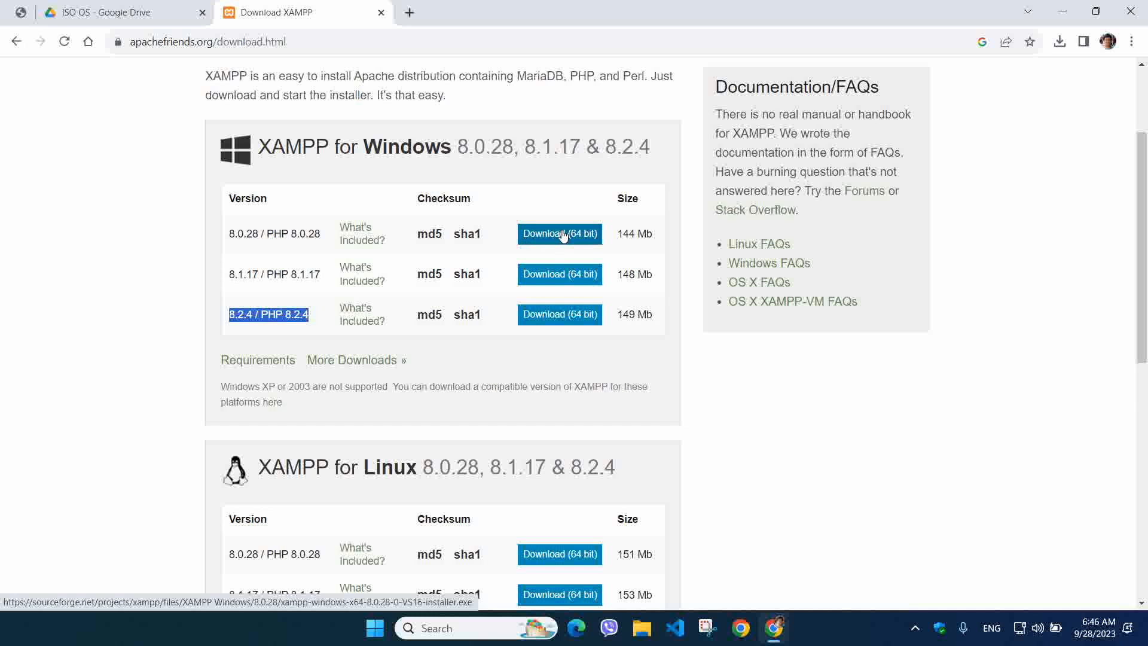
# Close the XAMPP download and Google Drive tabs and shrink the browser window
pyautogui.click(380, 14)
pyautogui.doubleClick(419, 22)
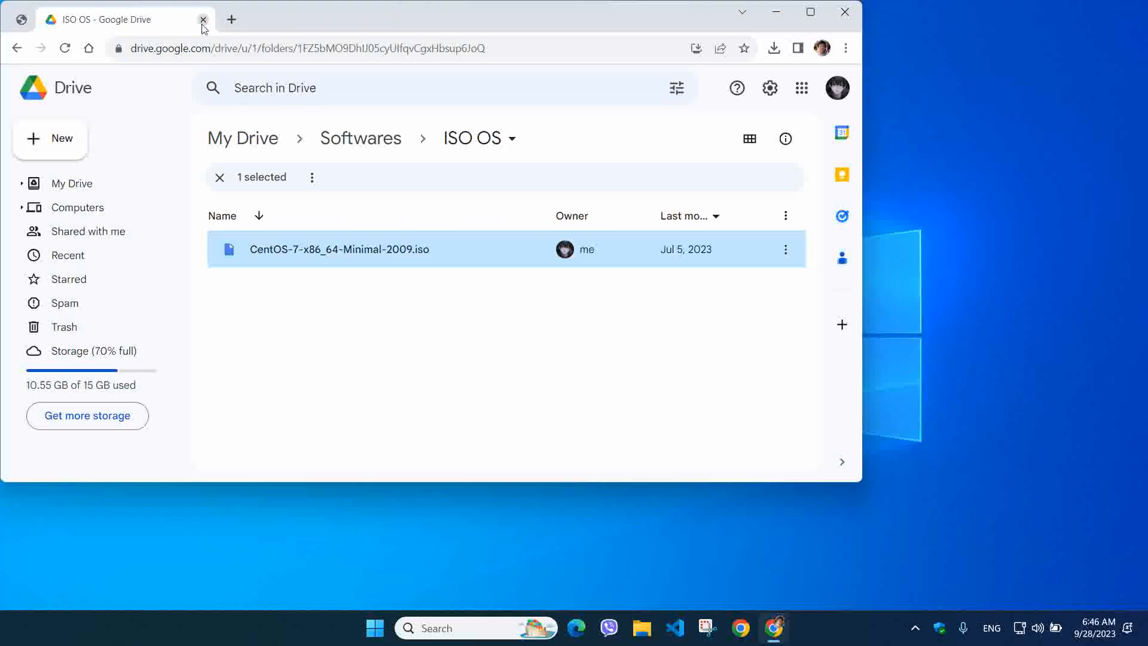
pyautogui.click(203, 19)
pyautogui.moveTo(245, 10); pyautogui.dragTo(500, 100)
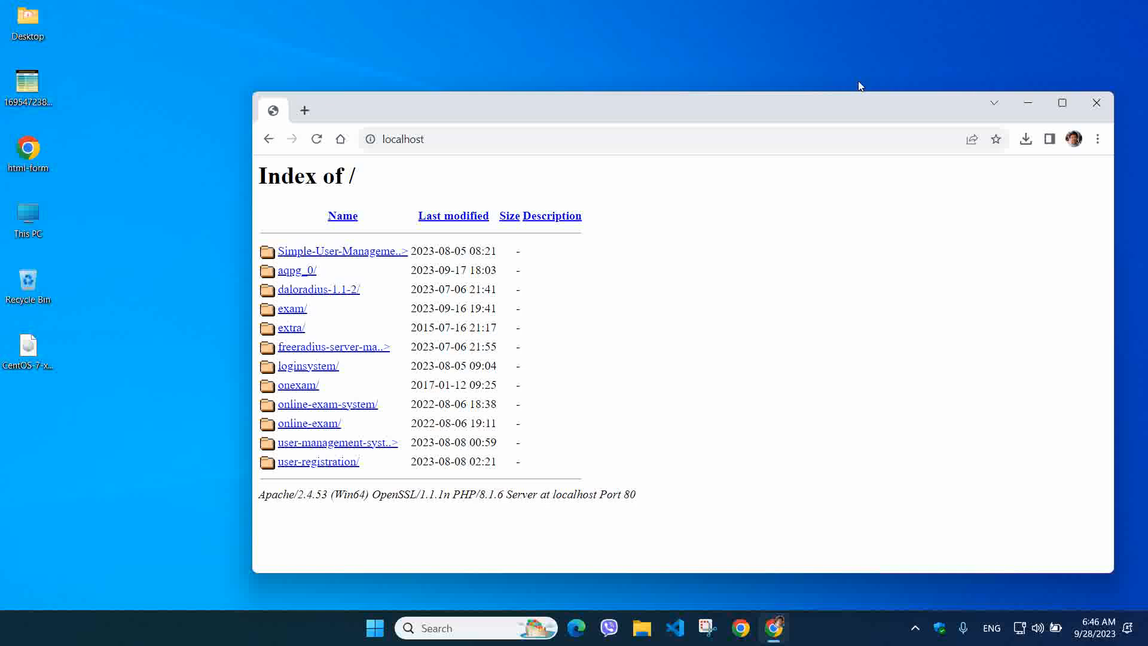
# Minimize Chrome, restore the localhost window from the taskbar, and open a new tab
pyautogui.click(1028, 103)
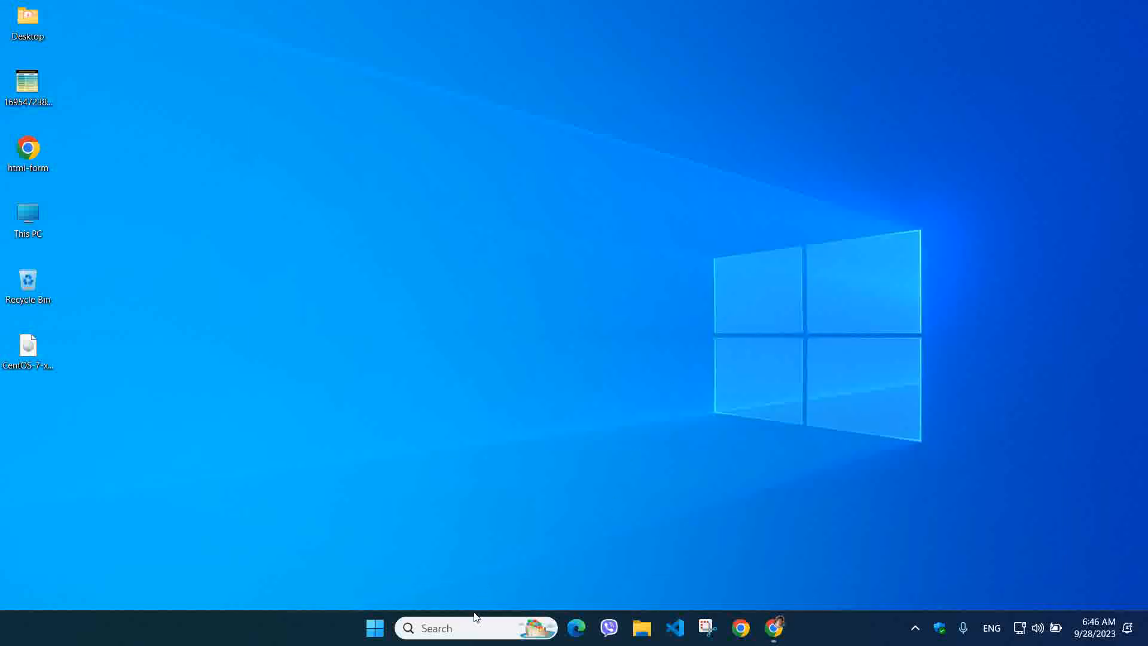
pyautogui.click(469, 625)
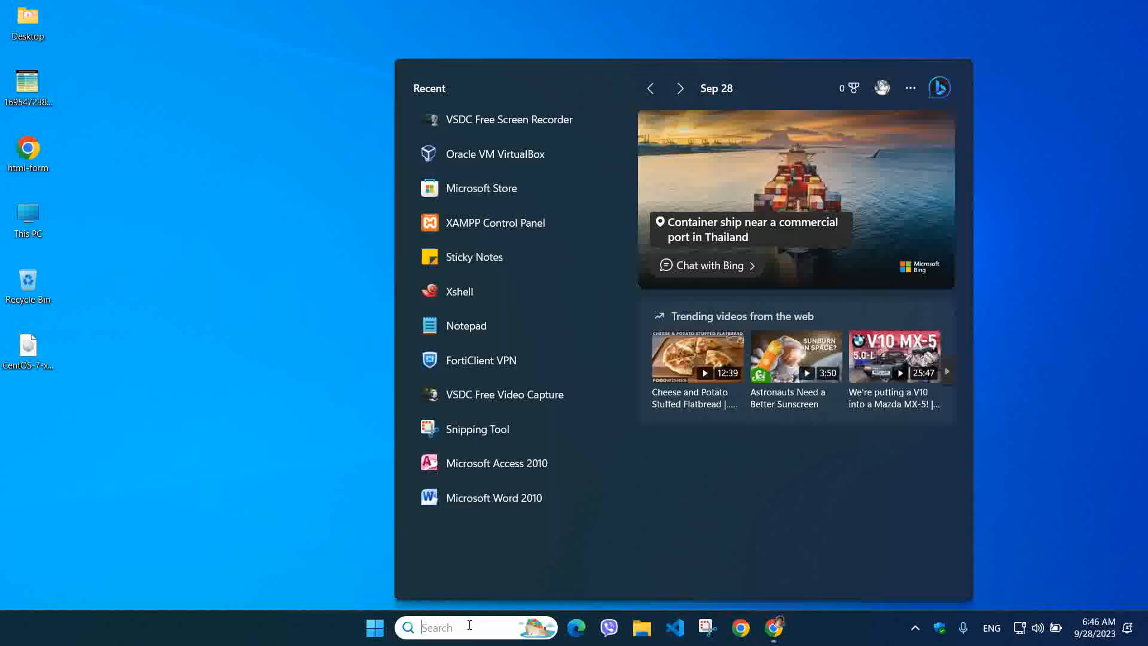
pyautogui.click(774, 627)
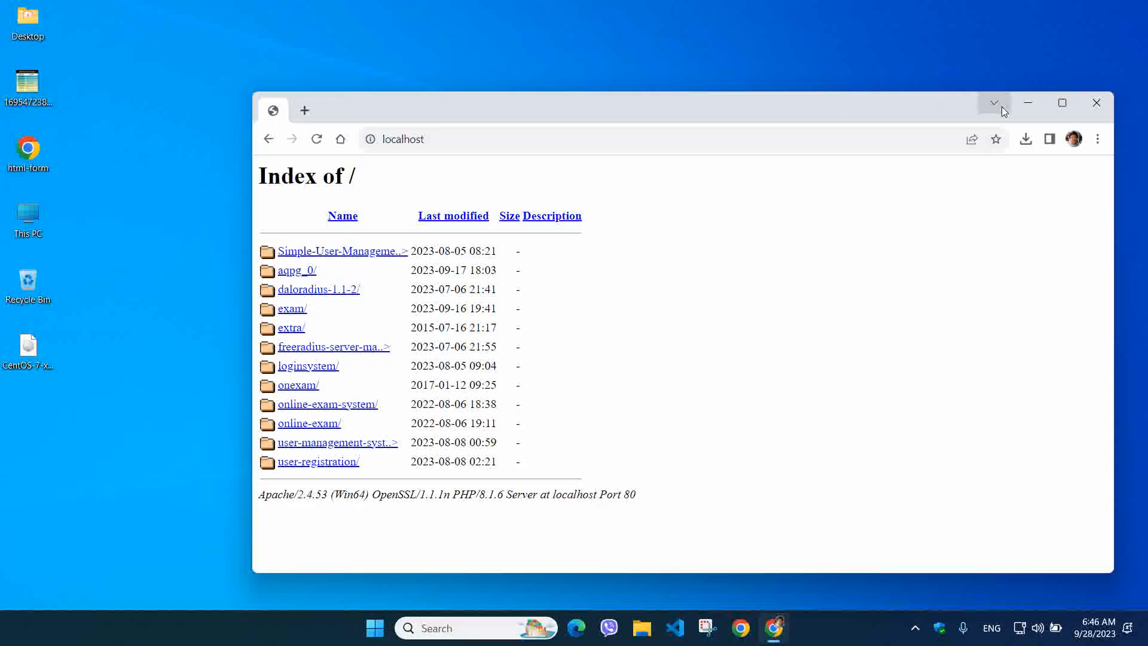
pyautogui.click(305, 110)
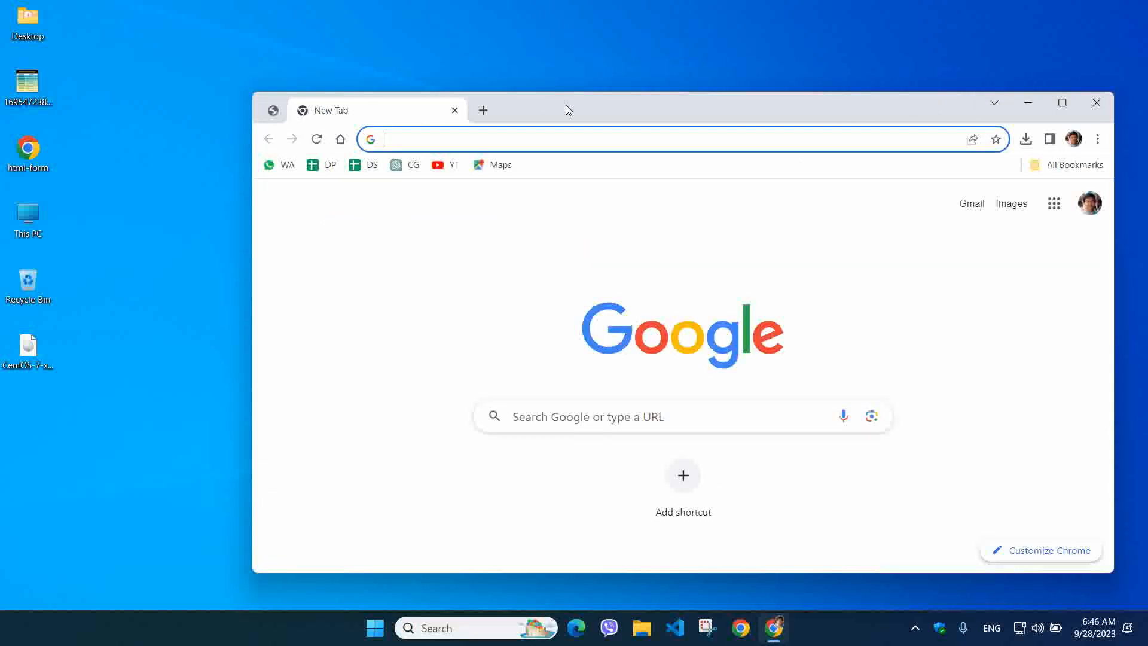
# Maximize Chrome, search for XAMPP, and request the 8.2.4 64-bit Windows installer
pyautogui.doubleClick(544, 110)
pyautogui.write('xa')
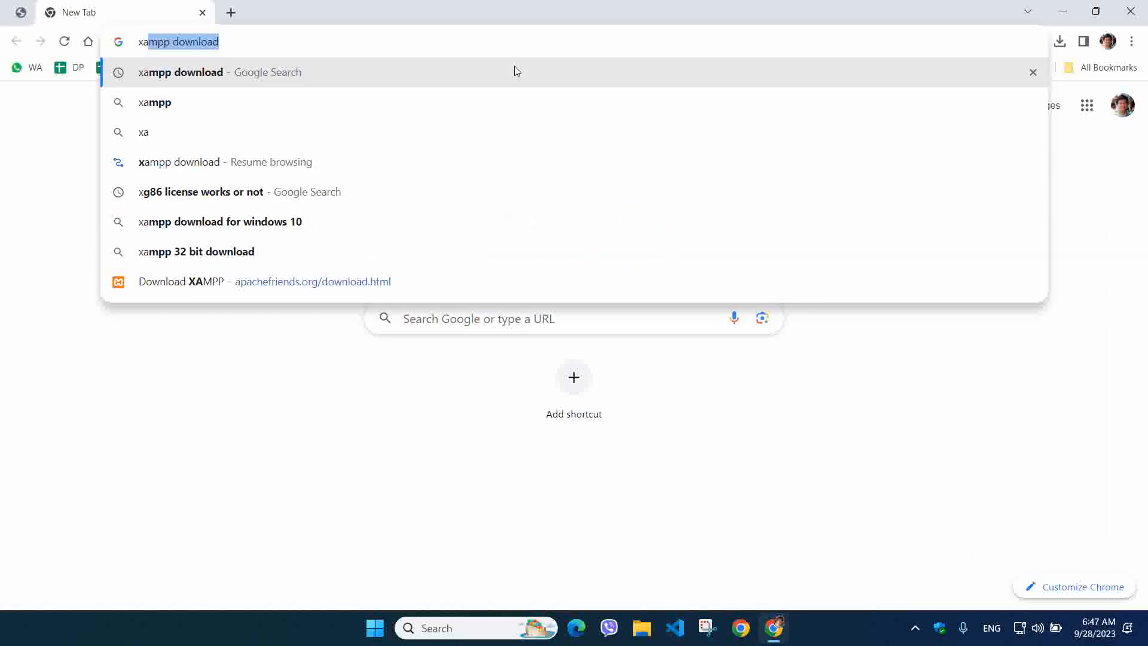
pyautogui.click(516, 71)
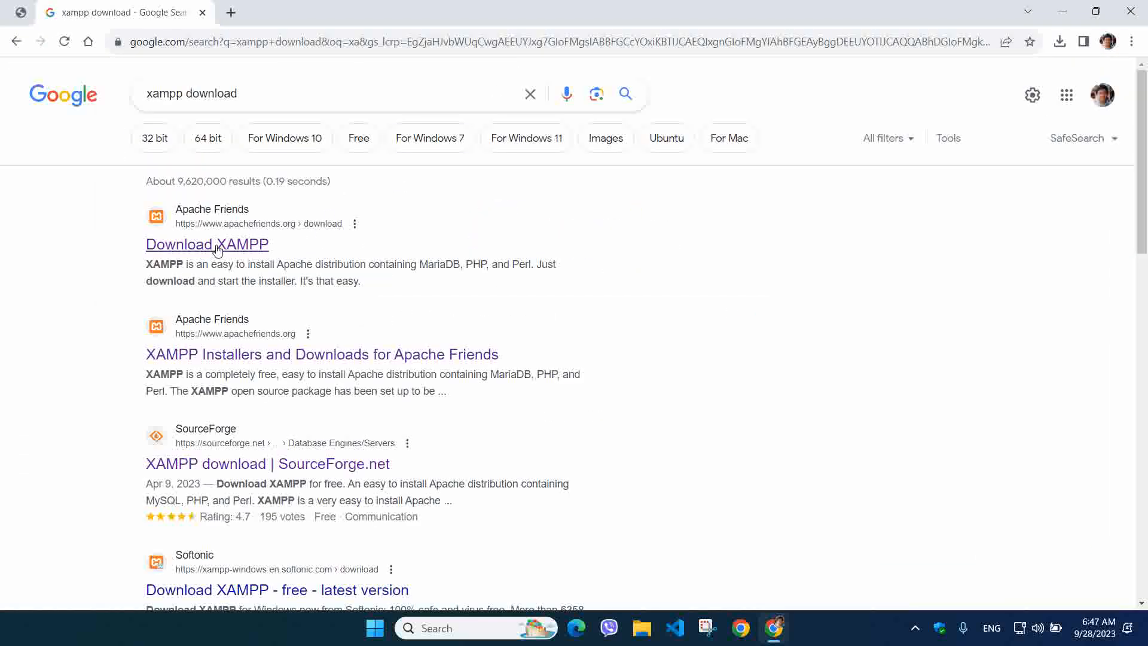
pyautogui.click(211, 254)
pyautogui.click(580, 468)
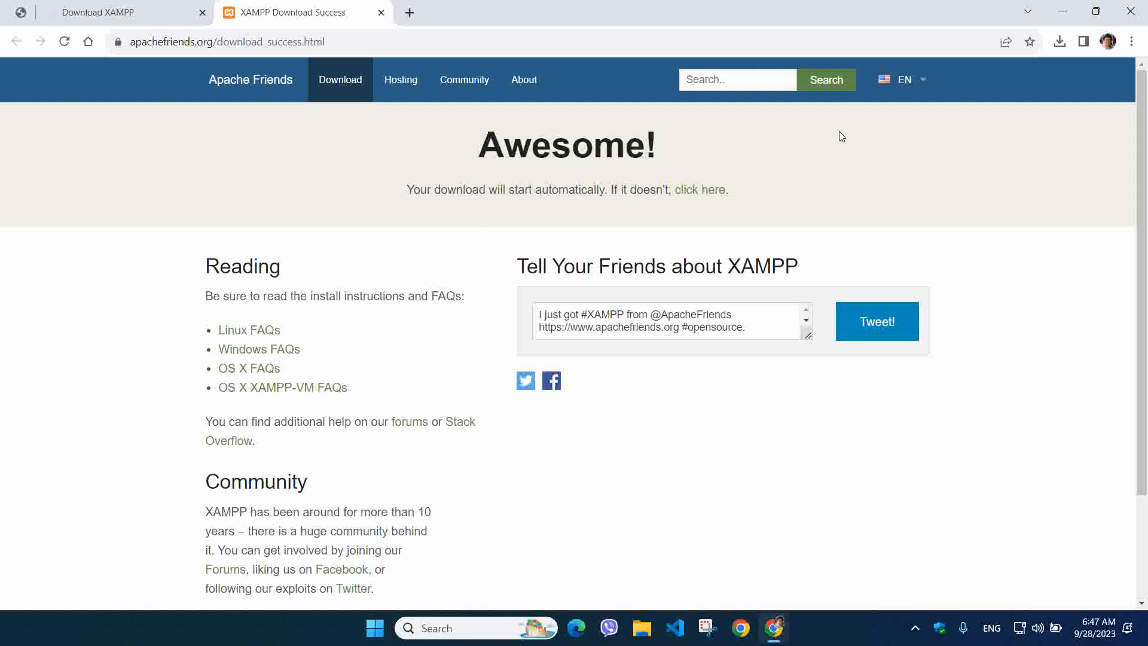
pyautogui.scroll(-2, 423, 269)
pyautogui.scroll(2, 423, 269)
# Check recent downloads, reload, and re-request the 64-bit XAMPP 8.2.4 download from the list
pyautogui.click(119, 13)
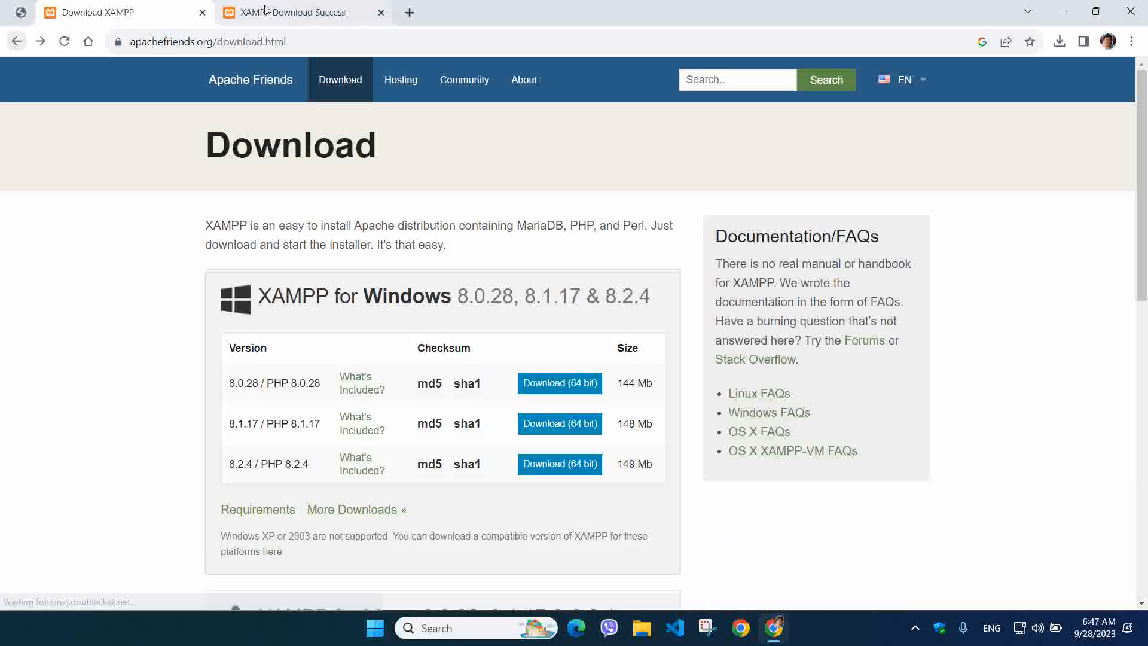
pyautogui.click(269, 11)
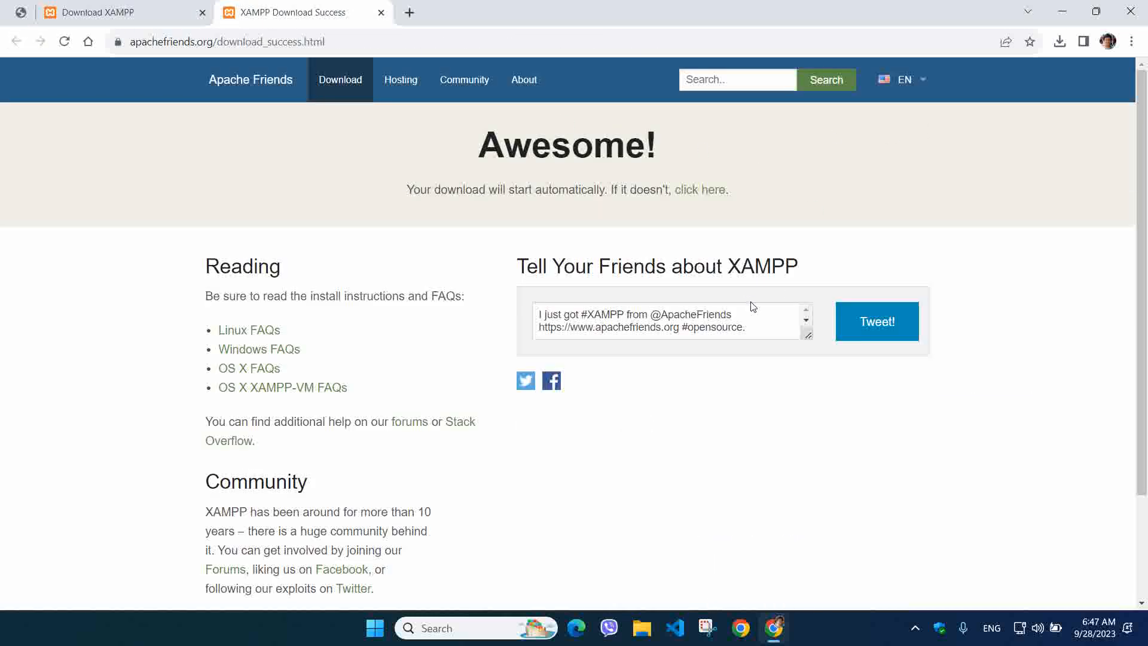
pyautogui.click(1059, 42)
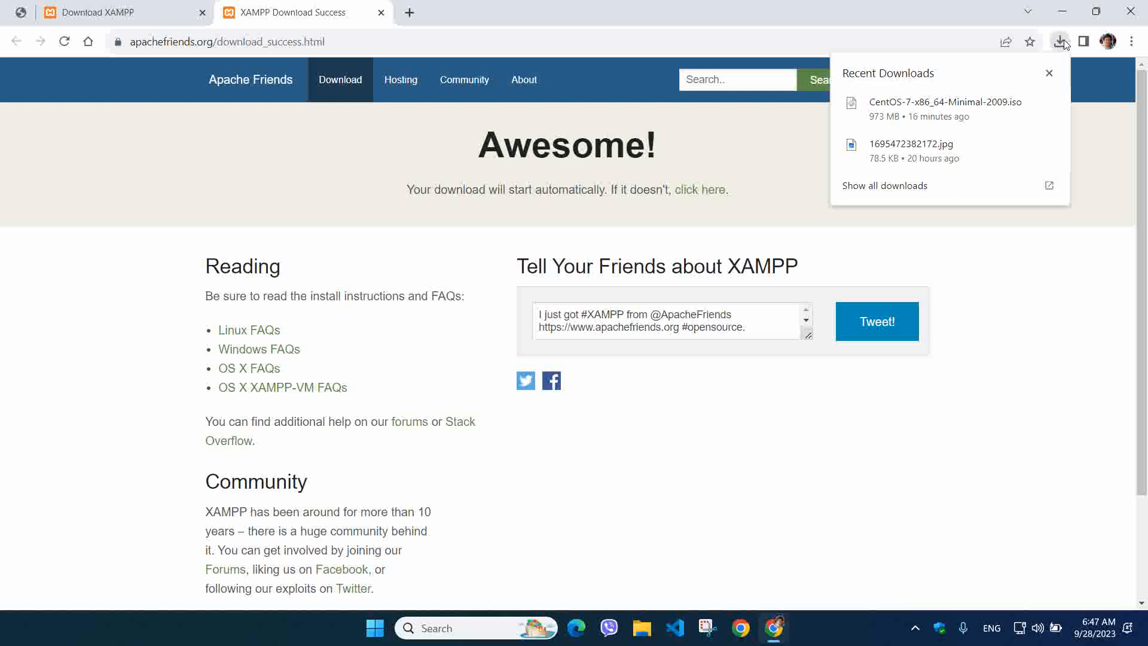
pyautogui.click(1046, 75)
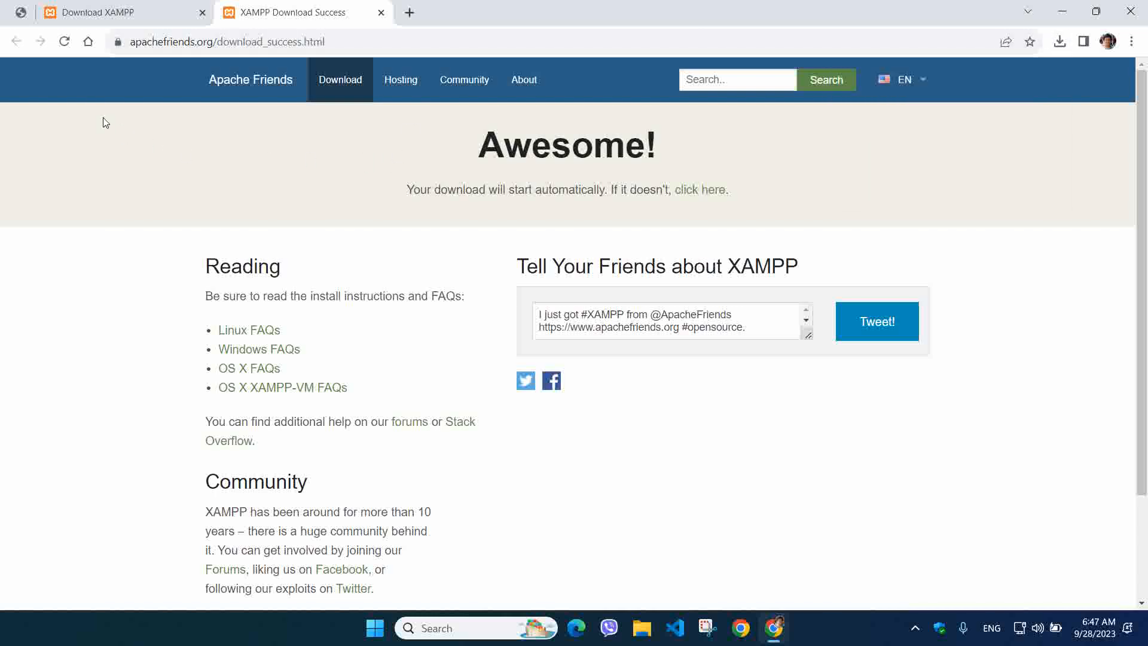
pyautogui.click(67, 46)
pyautogui.click(99, 11)
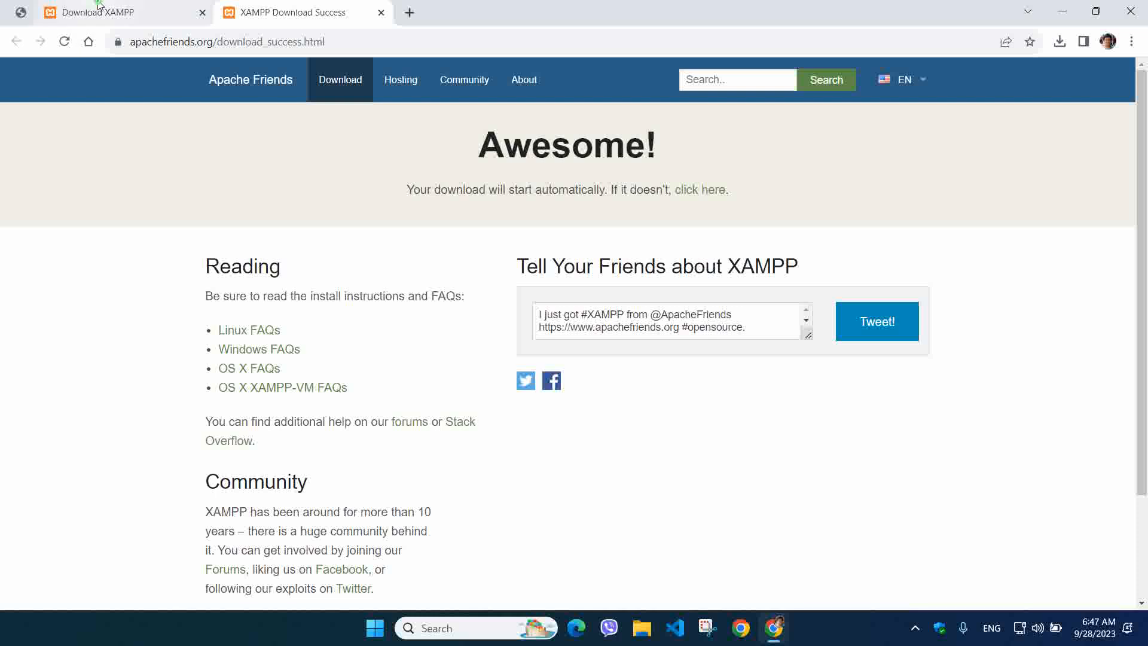
pyautogui.click(551, 453)
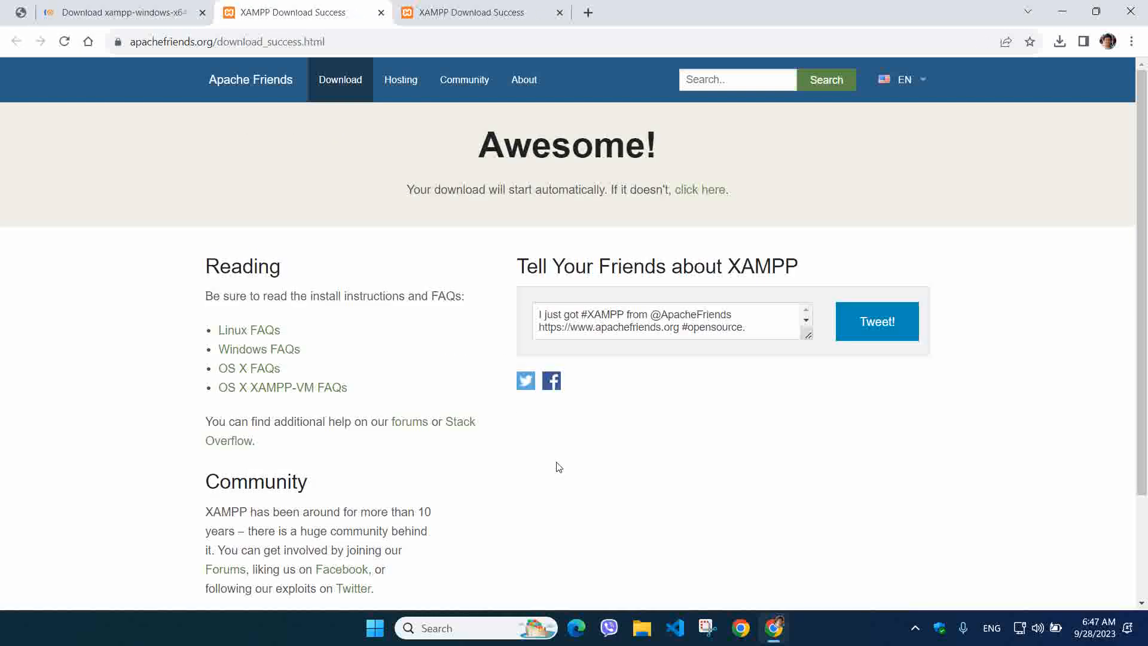
pyautogui.scroll(-3, 493, 422)
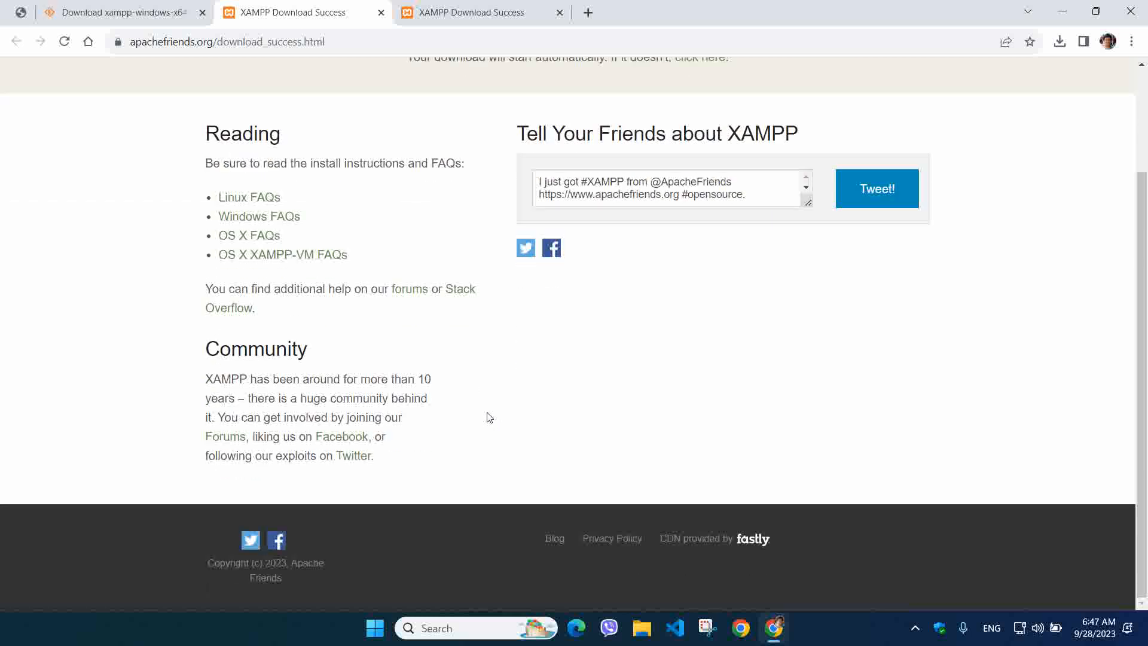
pyautogui.scroll(3, 489, 417)
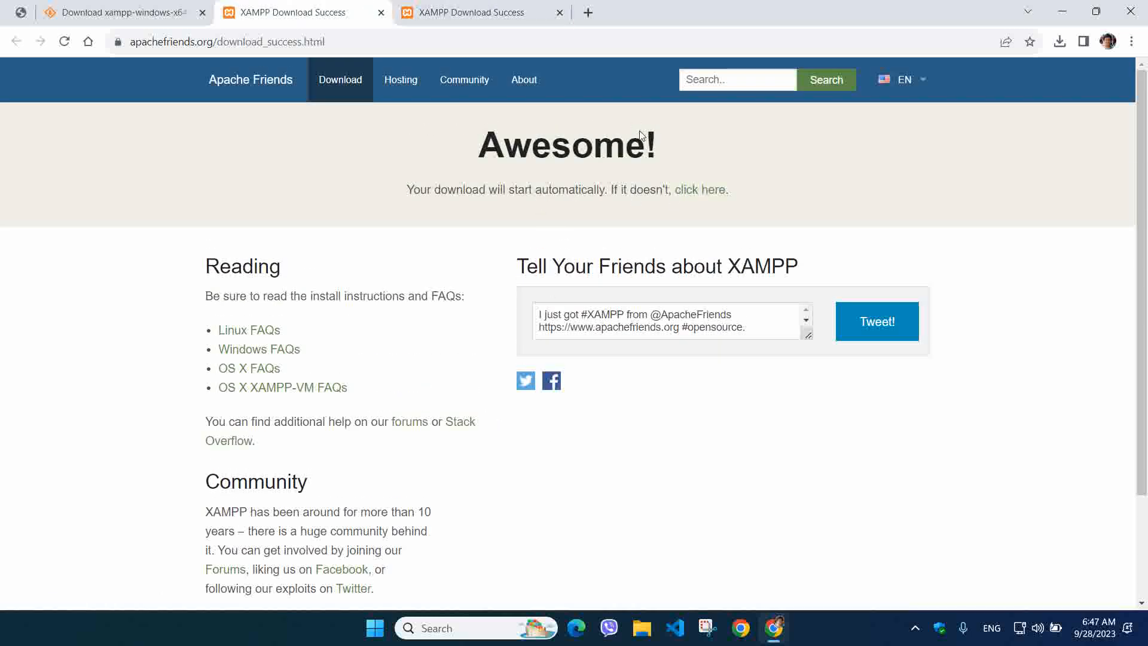
# Start the download from the fallback link and save the installer to the Desktop
pyautogui.click(694, 199)
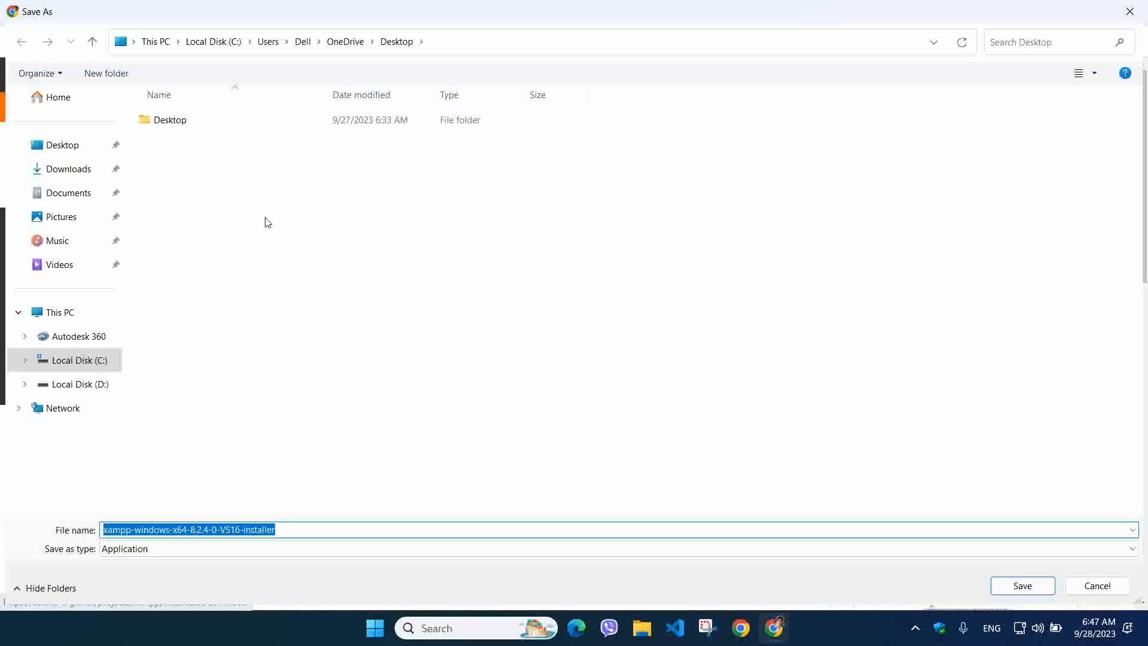
pyautogui.click(51, 153)
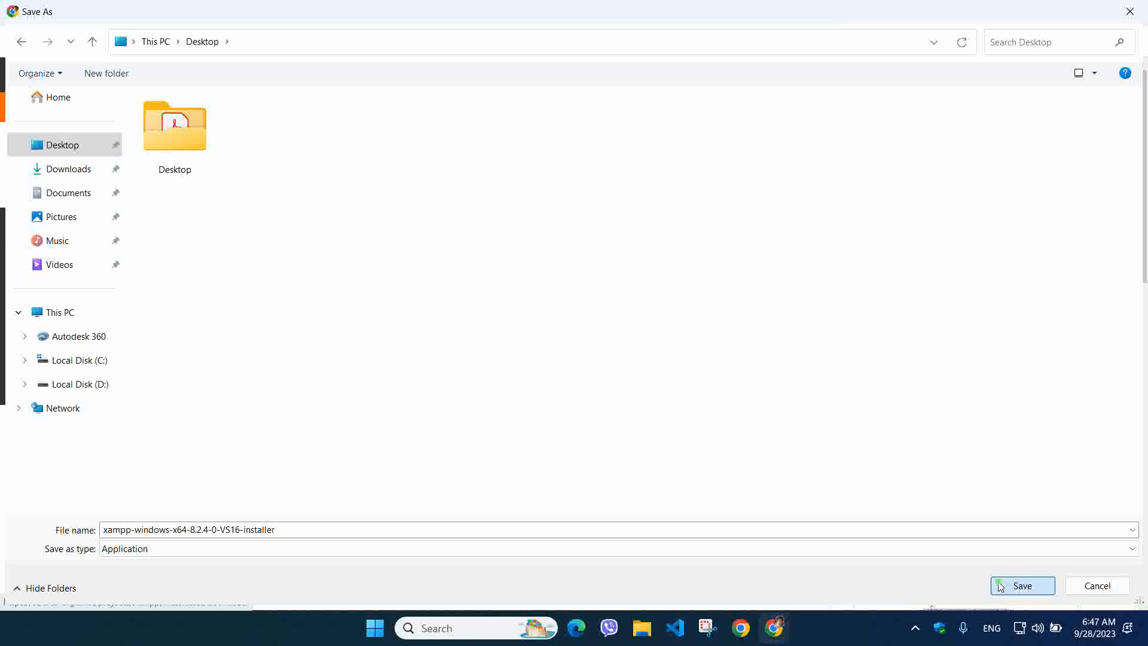
pyautogui.click(1021, 584)
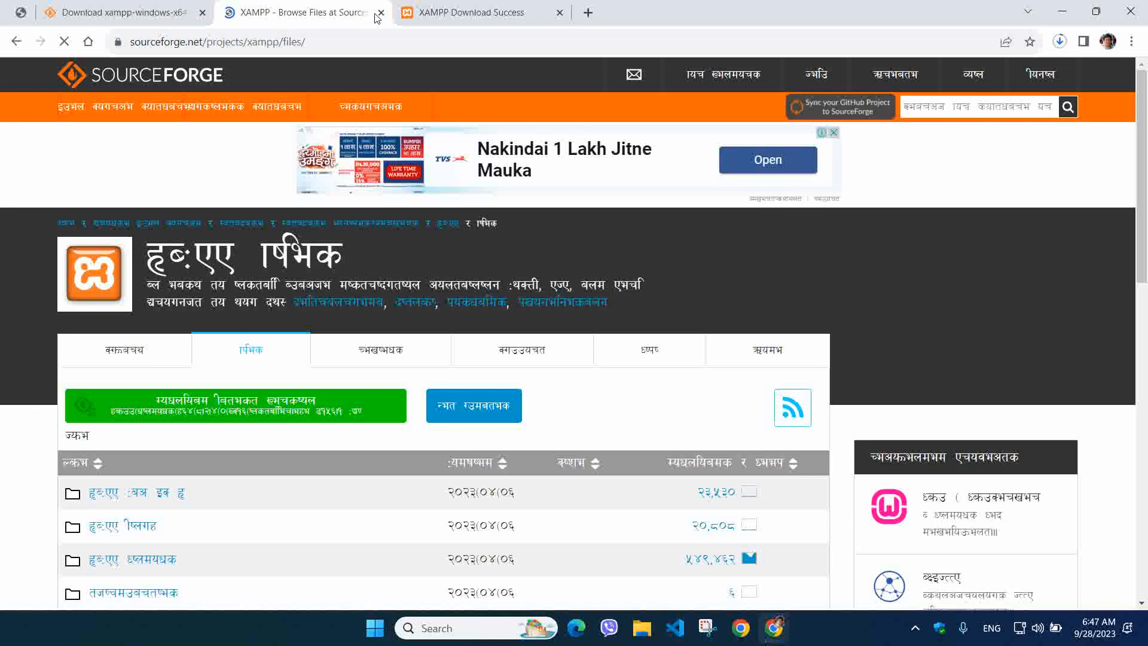
# Close the SourceForge and Download Success tabs, resize the browser, and check installer download progress
pyautogui.click(381, 12)
pyautogui.click(381, 13)
pyautogui.click(203, 13)
pyautogui.moveTo(287, 12); pyautogui.dragTo(521, 287)
pyautogui.click(311, 160)
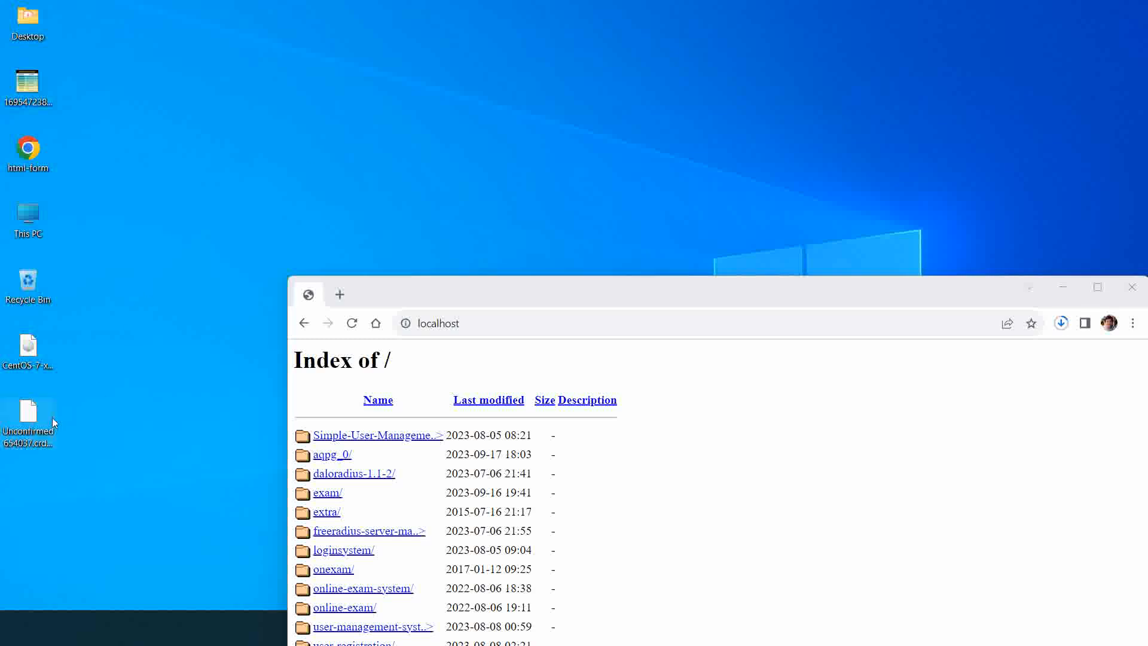
pyautogui.moveTo(446, 294); pyautogui.dragTo(367, 106)
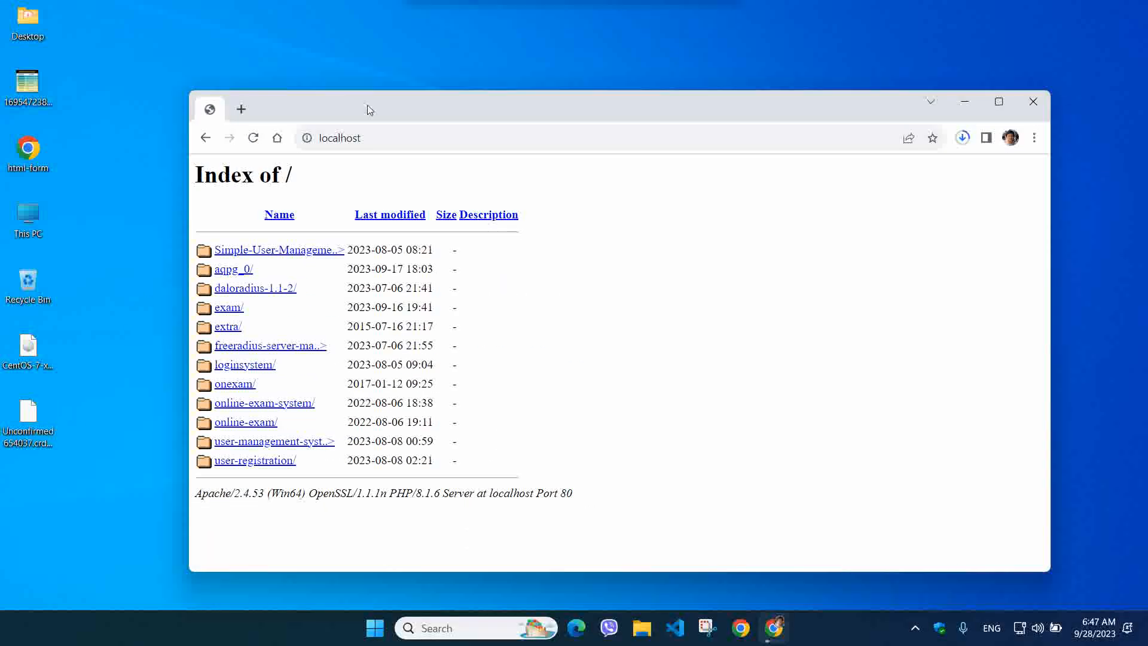
pyautogui.click(963, 138)
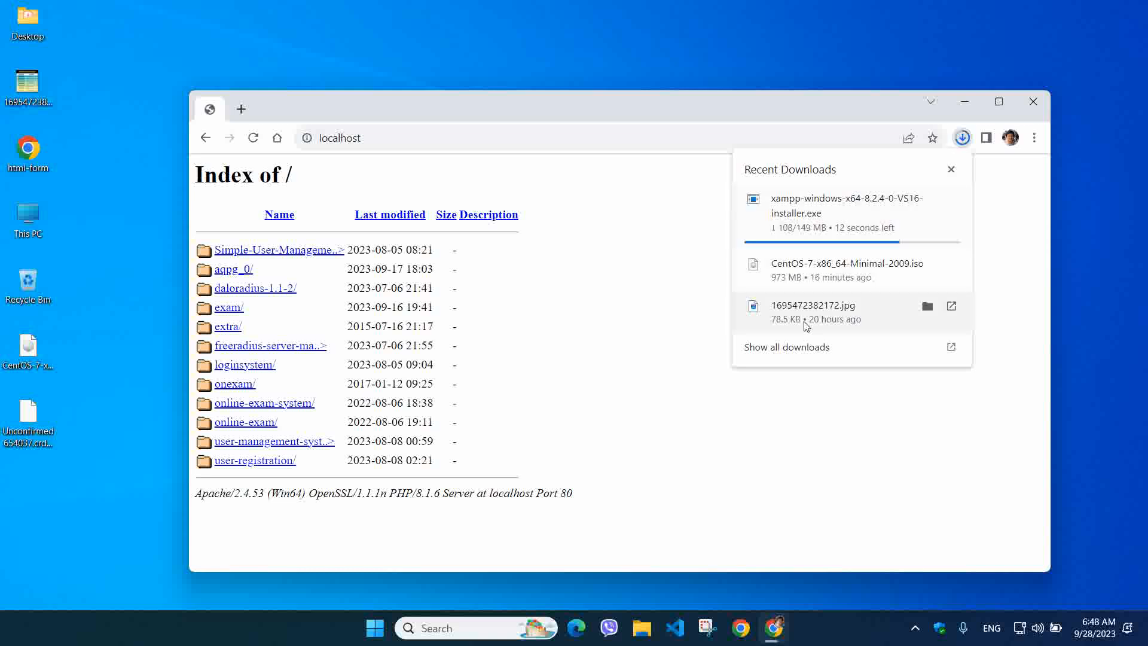
pyautogui.click(921, 628)
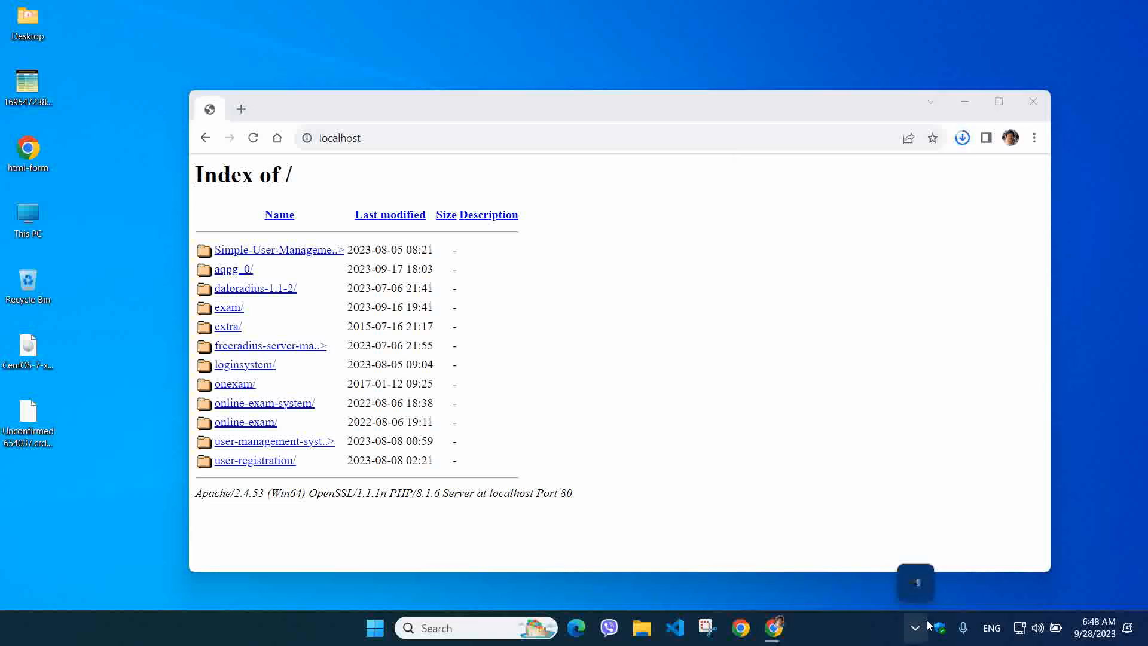
# Run the desktop xampp installer as administrator and dismiss the User Account Control warning
pyautogui.rightClick(917, 583)
pyautogui.click(951, 515)
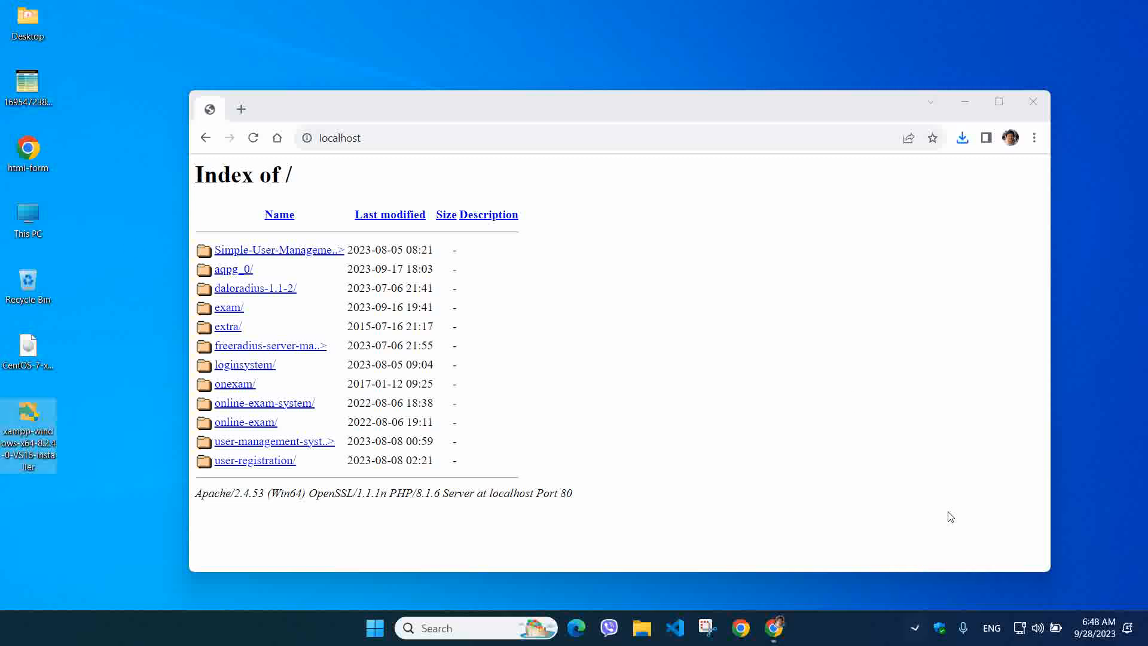
pyautogui.rightClick(36, 445)
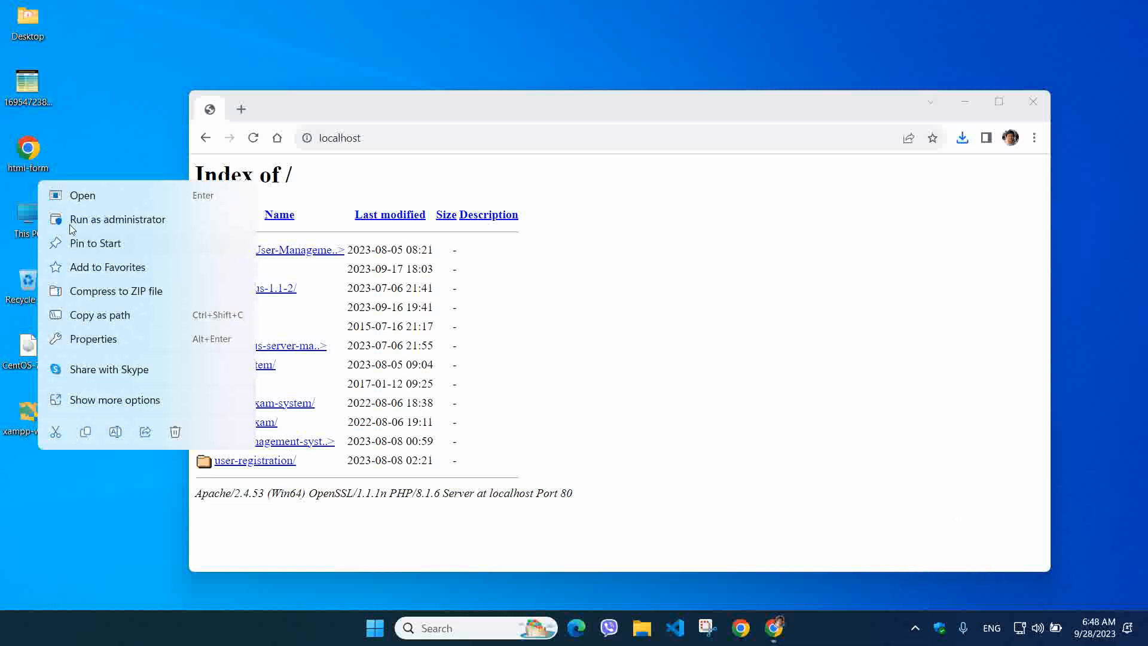
pyautogui.click(77, 220)
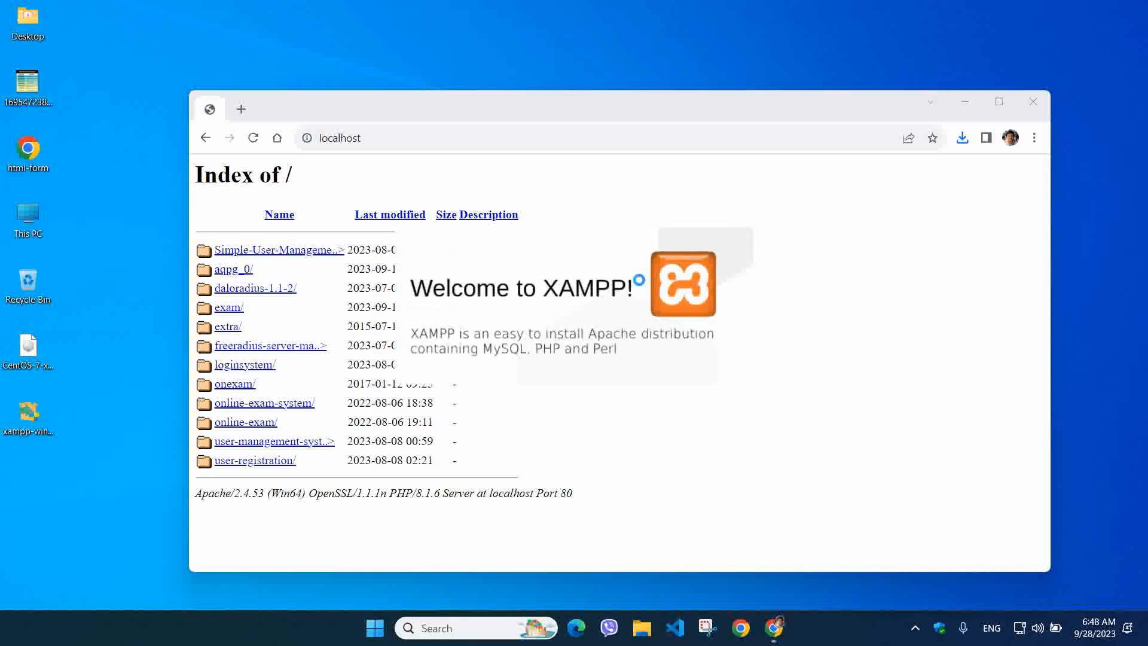
pyautogui.click(964, 102)
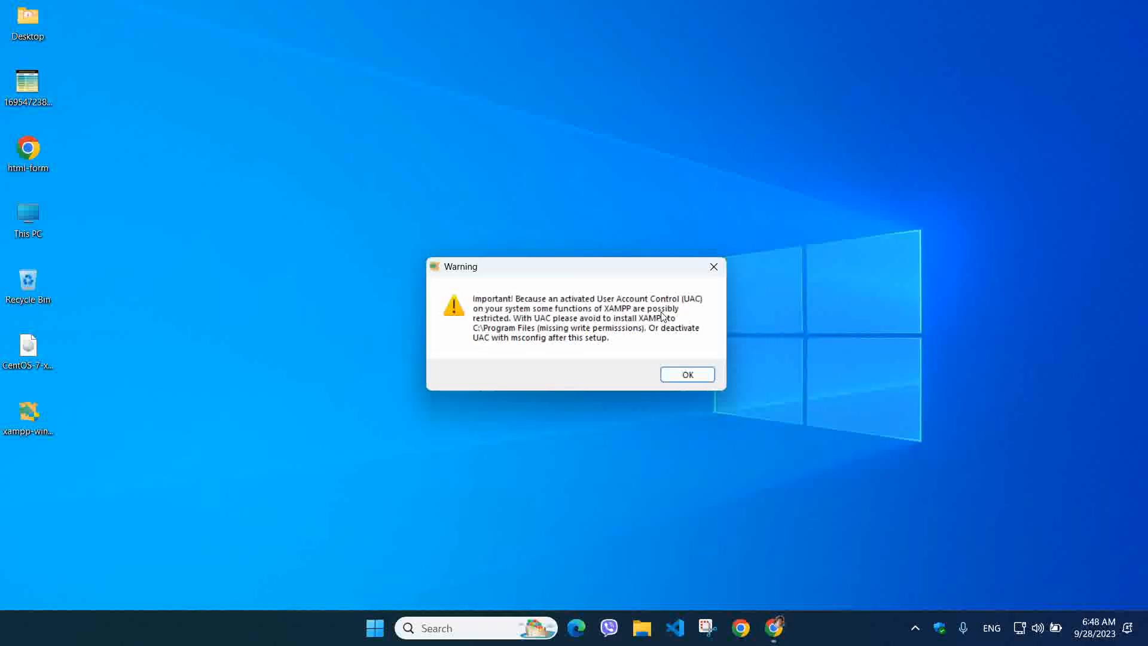
pyautogui.click(688, 374)
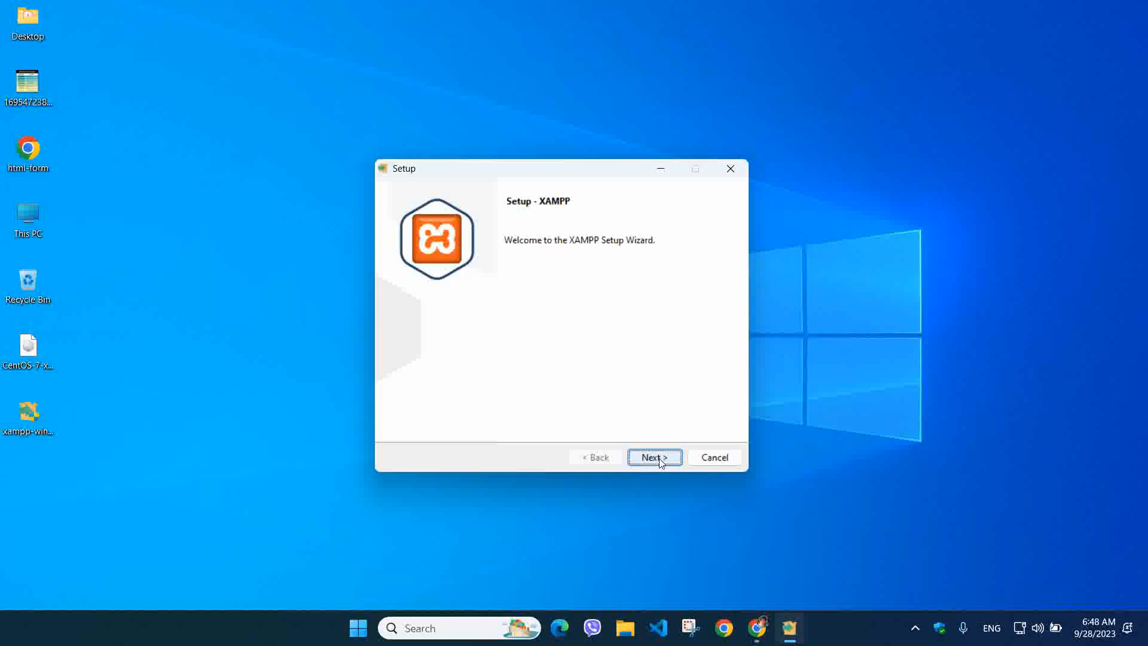
# Advance past the welcome and components pages, then cancel and confirm aborting XAMPP Setup
pyautogui.click(660, 460)
pyautogui.click(660, 458)
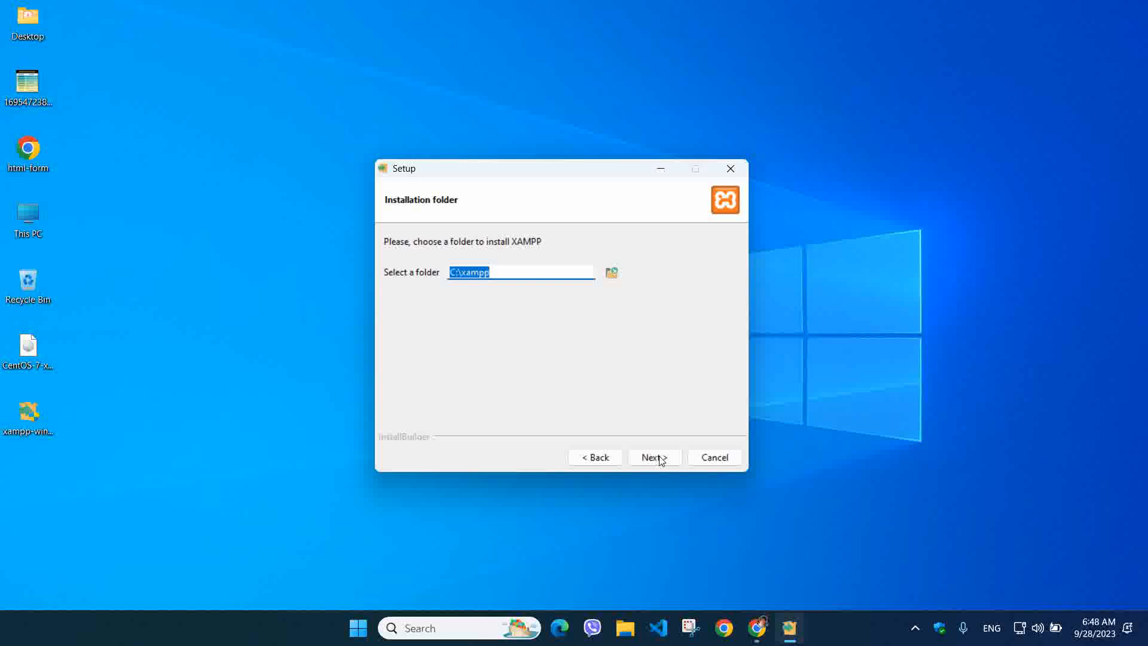
pyautogui.click(716, 459)
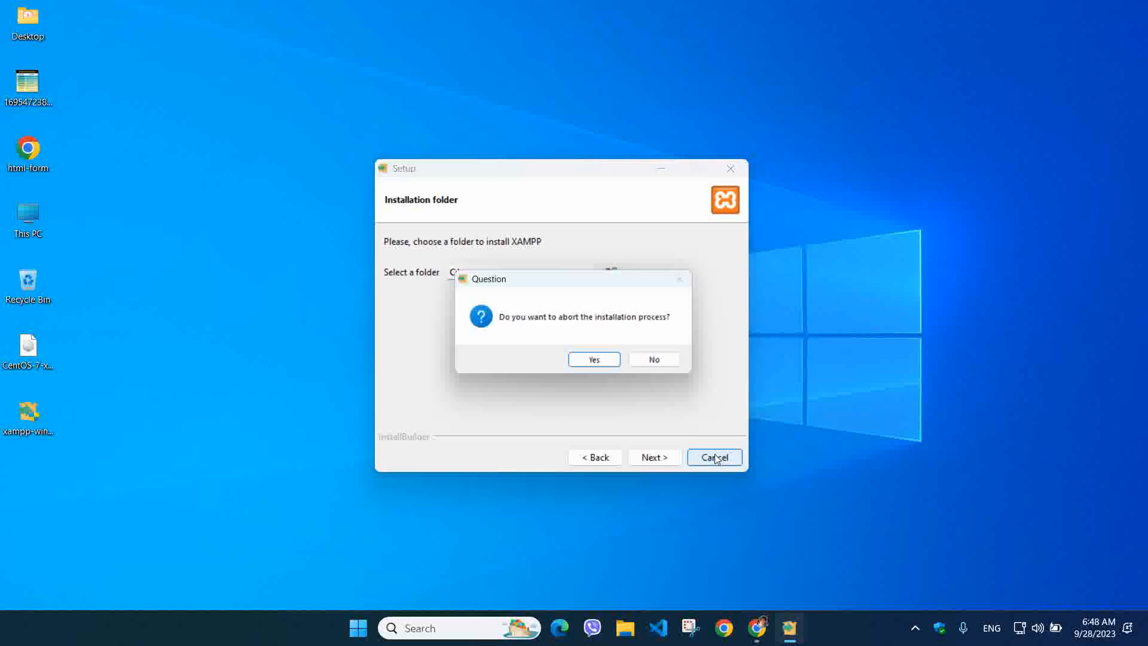
pyautogui.click(609, 361)
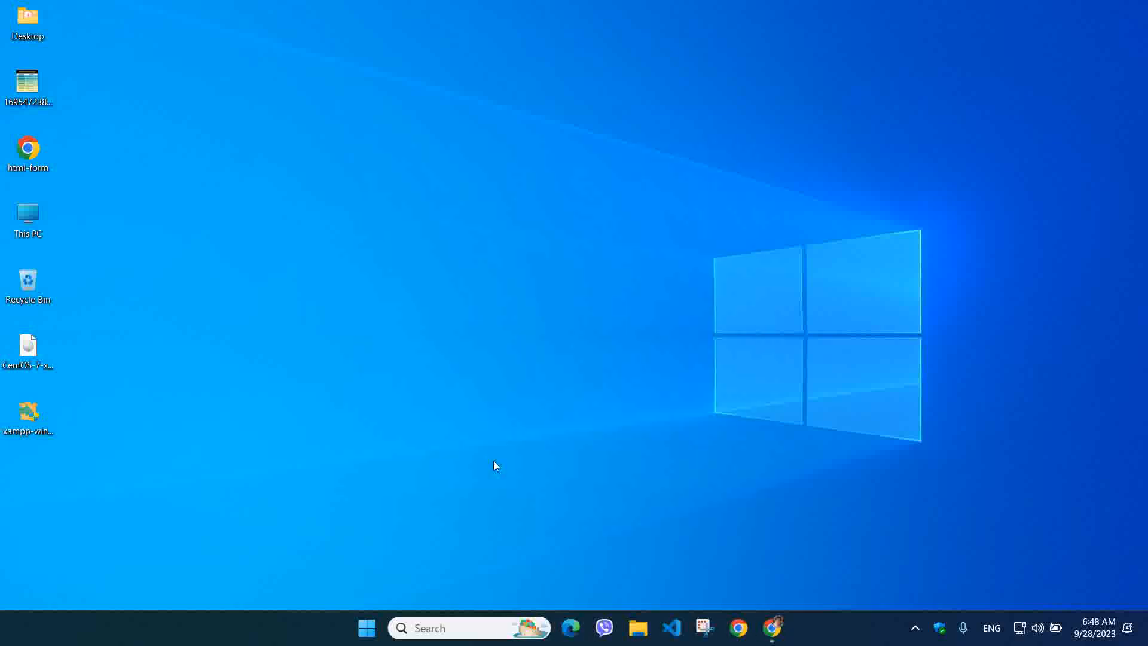
pyautogui.rightClick(25, 421)
# Delete the desktop XAMPP installer and launch XAMPP Control Panel v3.3.0 by searching 'xam'
pyautogui.click(162, 437)
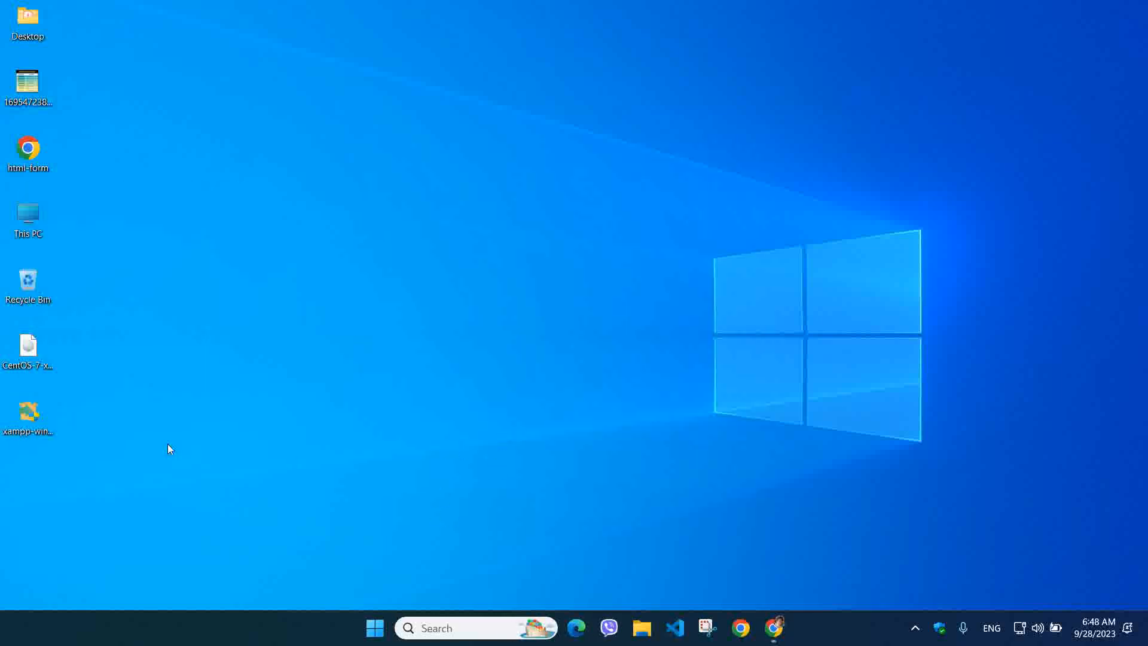
pyautogui.click(457, 629)
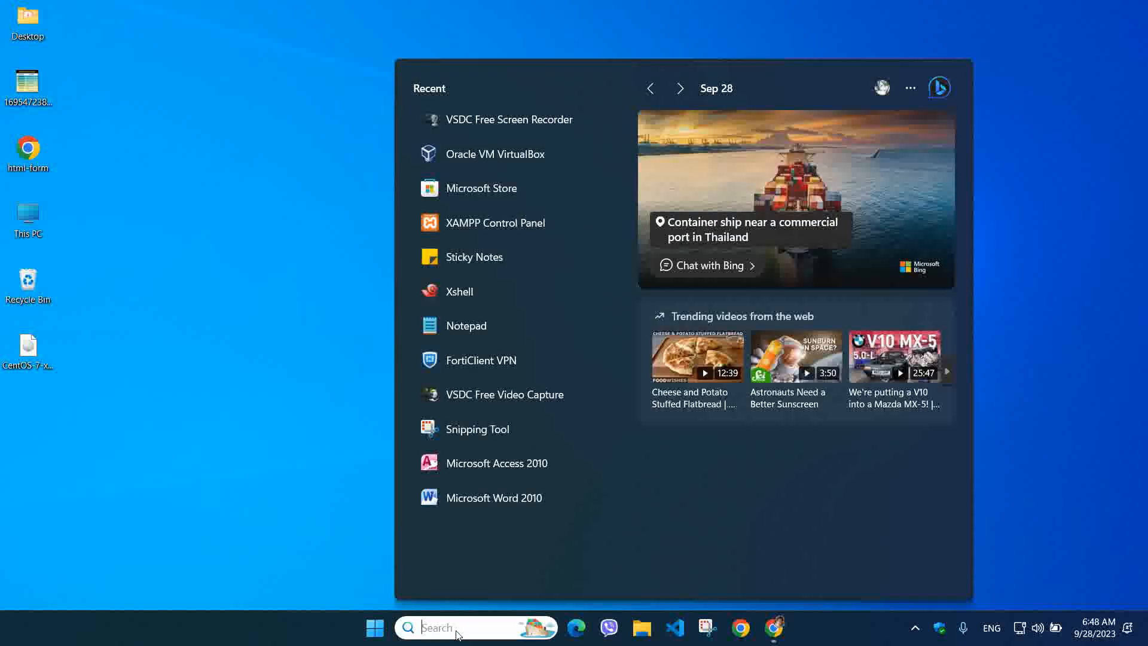
pyautogui.write('xam')
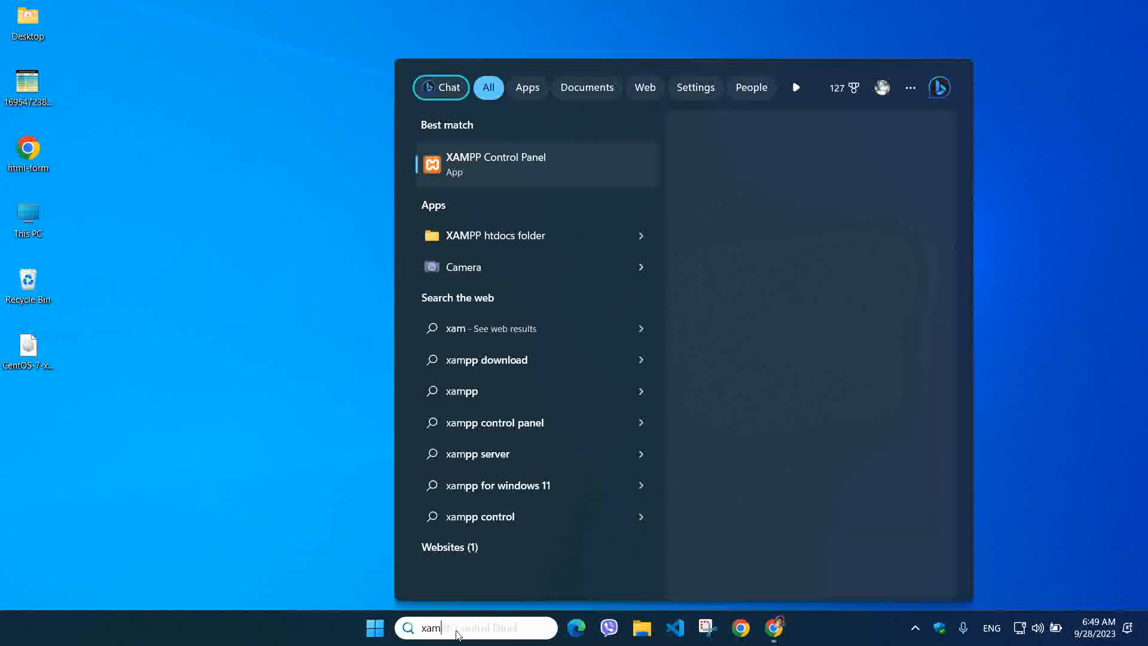
pyautogui.click(483, 183)
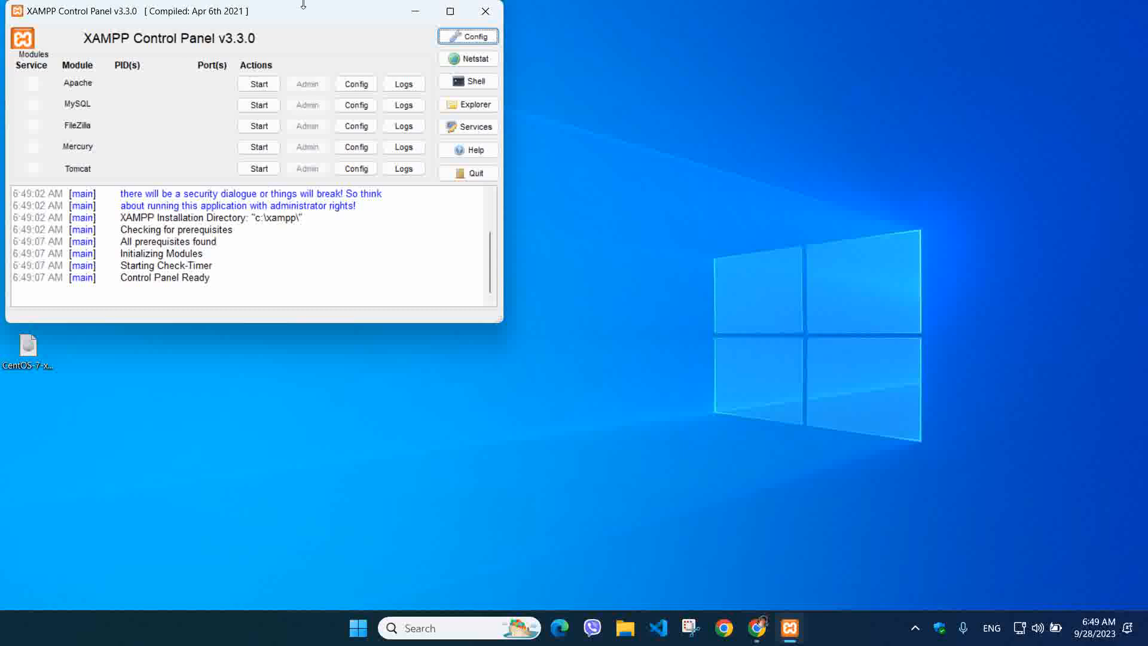
# Start Apache on ports 80/443 and MySQL on port 3306, retrying MySQL after its error
pyautogui.moveTo(292, 24); pyautogui.dragTo(520, 224)
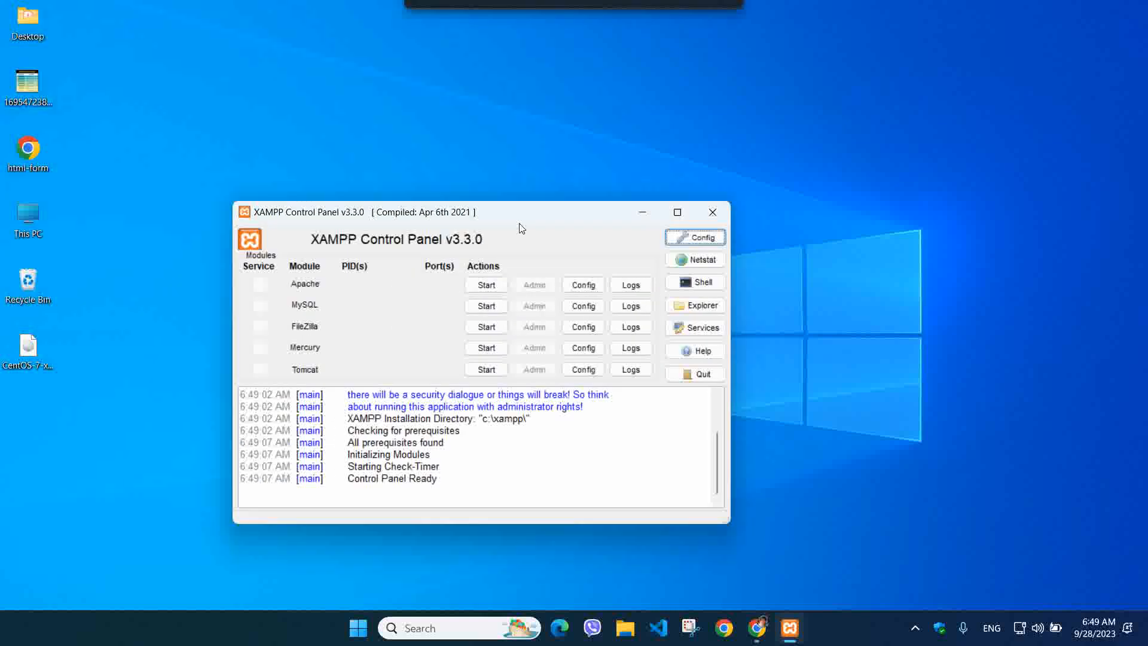
pyautogui.click(477, 286)
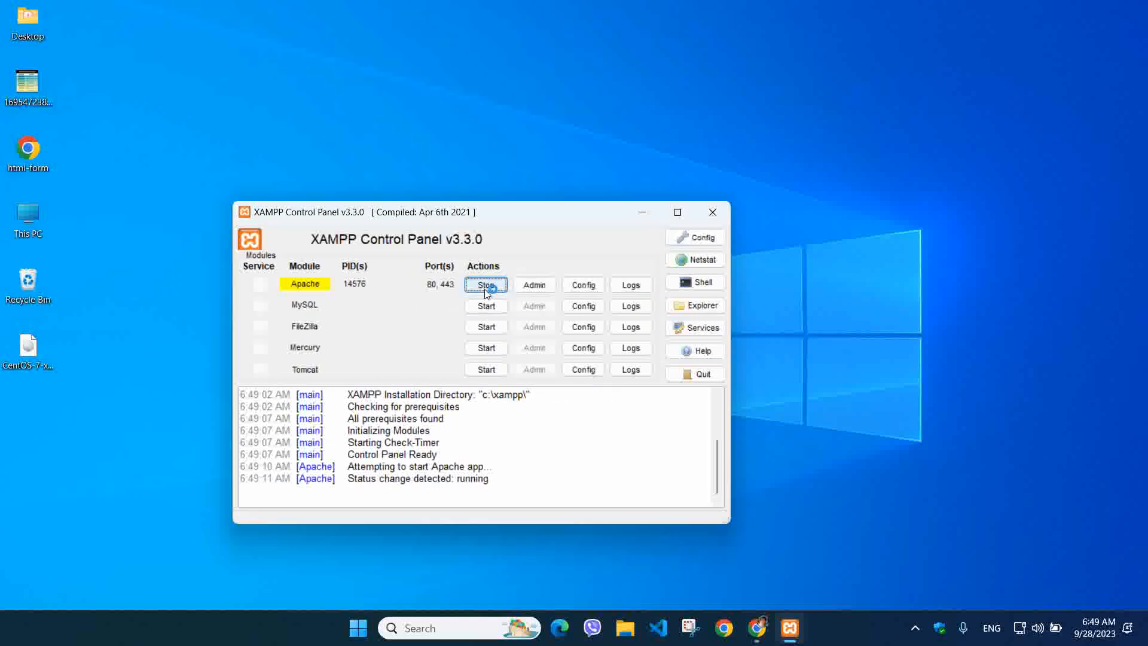
pyautogui.click(487, 306)
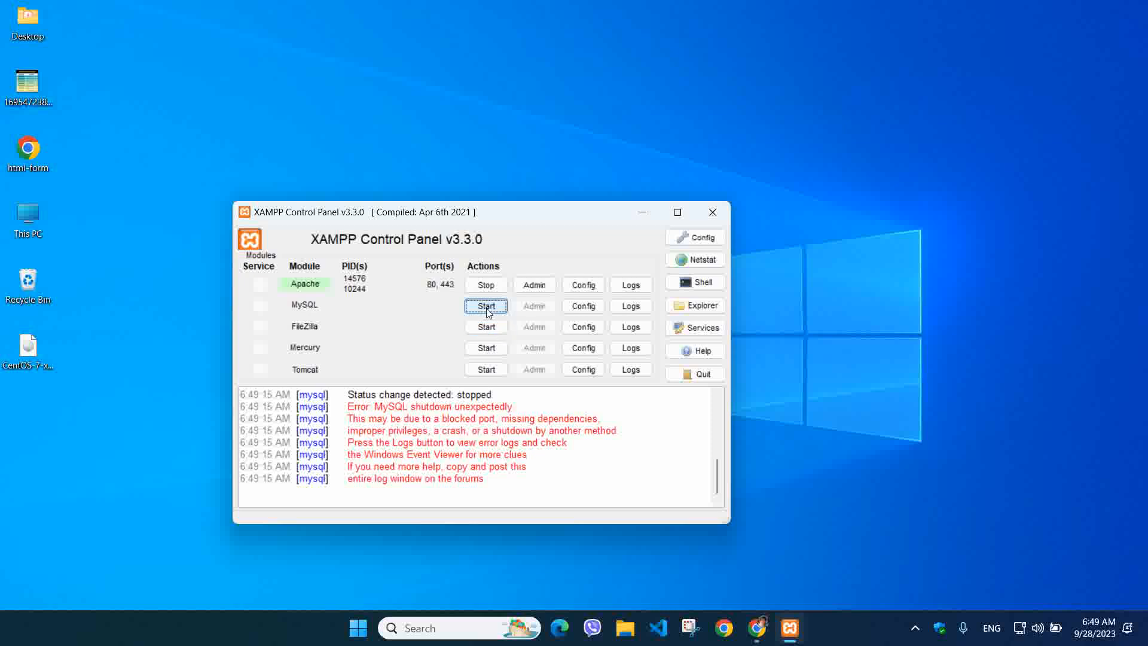
pyautogui.click(487, 308)
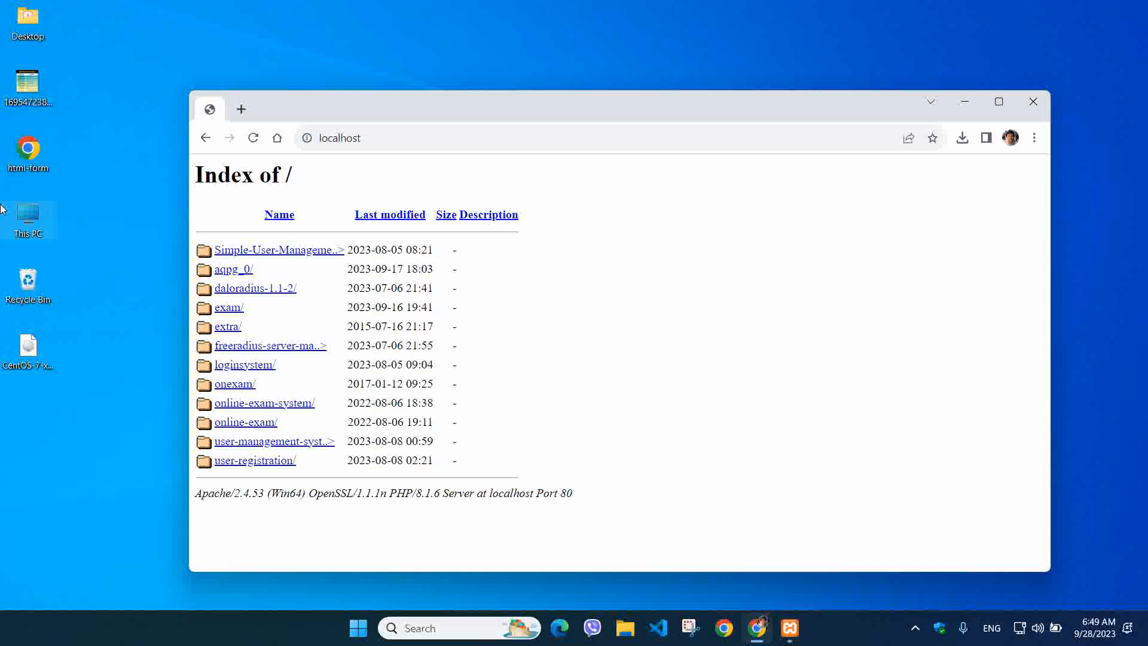
pyautogui.moveTo(417, 104); pyautogui.dragTo(652, 68)
pyautogui.moveTo(341, 213); pyautogui.dragTo(203, 96)
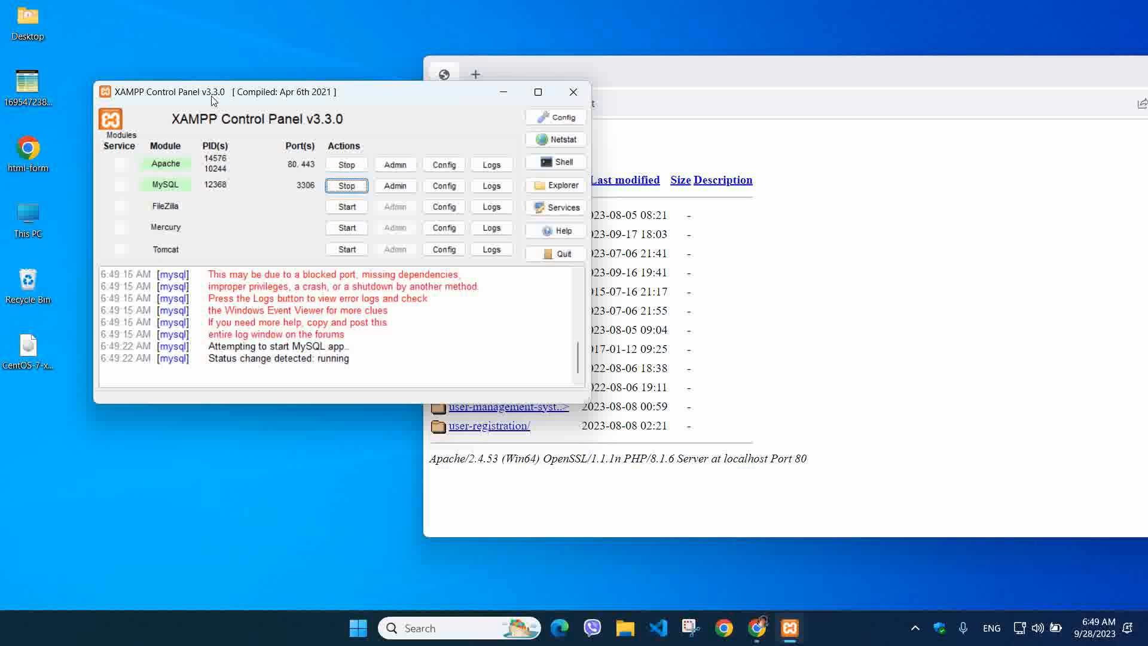
# Load localhost in Chrome and follow the extra/ link to the dashboard Not Found page
pyautogui.click(633, 78)
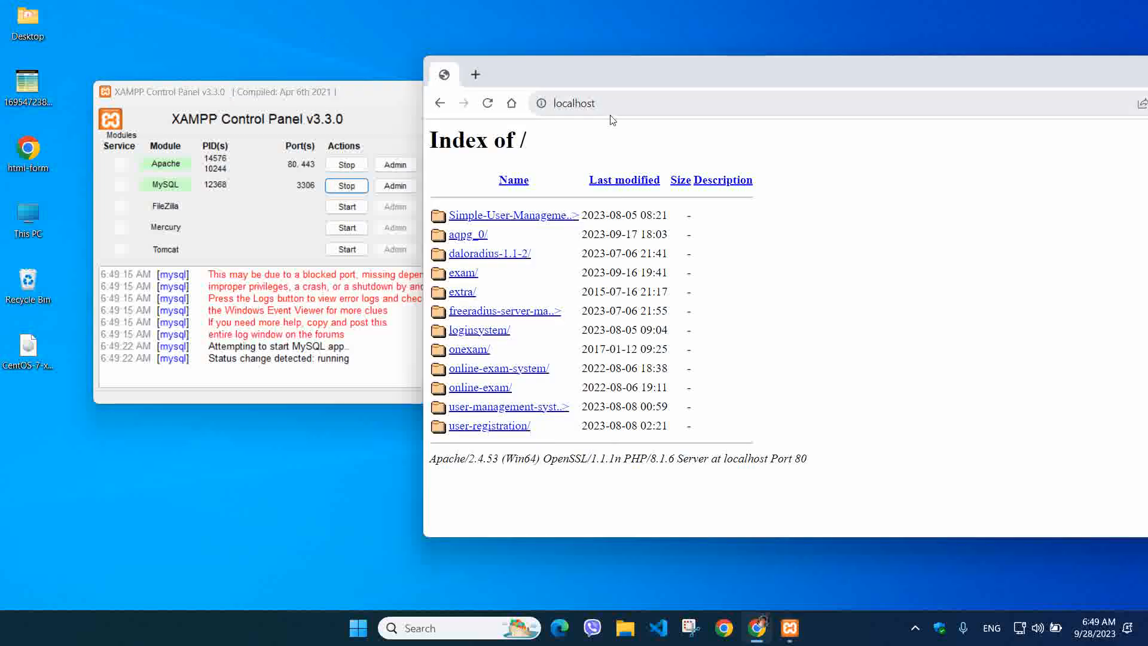
pyautogui.click(627, 104)
pyautogui.write('localhost')
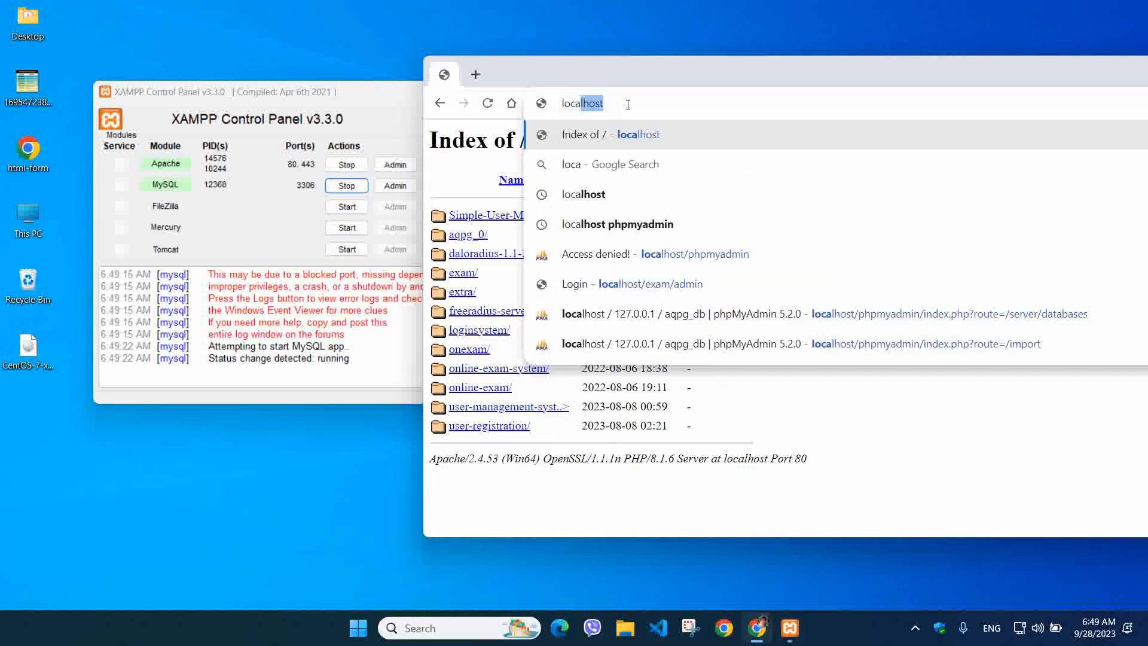
pyautogui.press('Return')
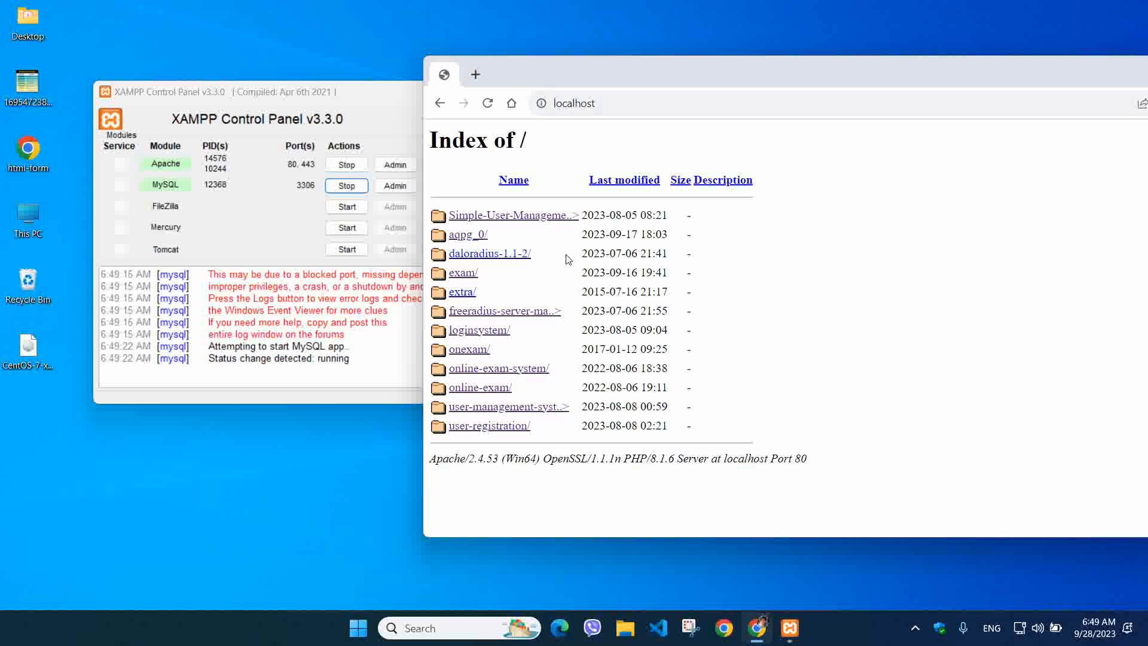
pyautogui.click(470, 293)
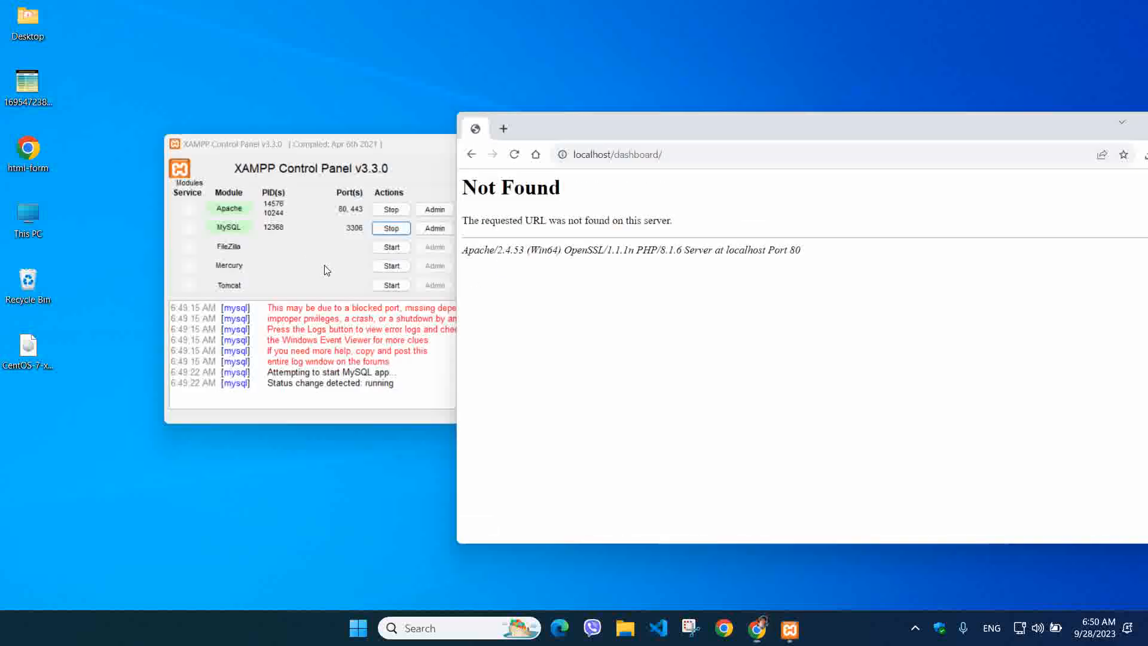
pyautogui.press('super+d')
pyautogui.press('super+d')
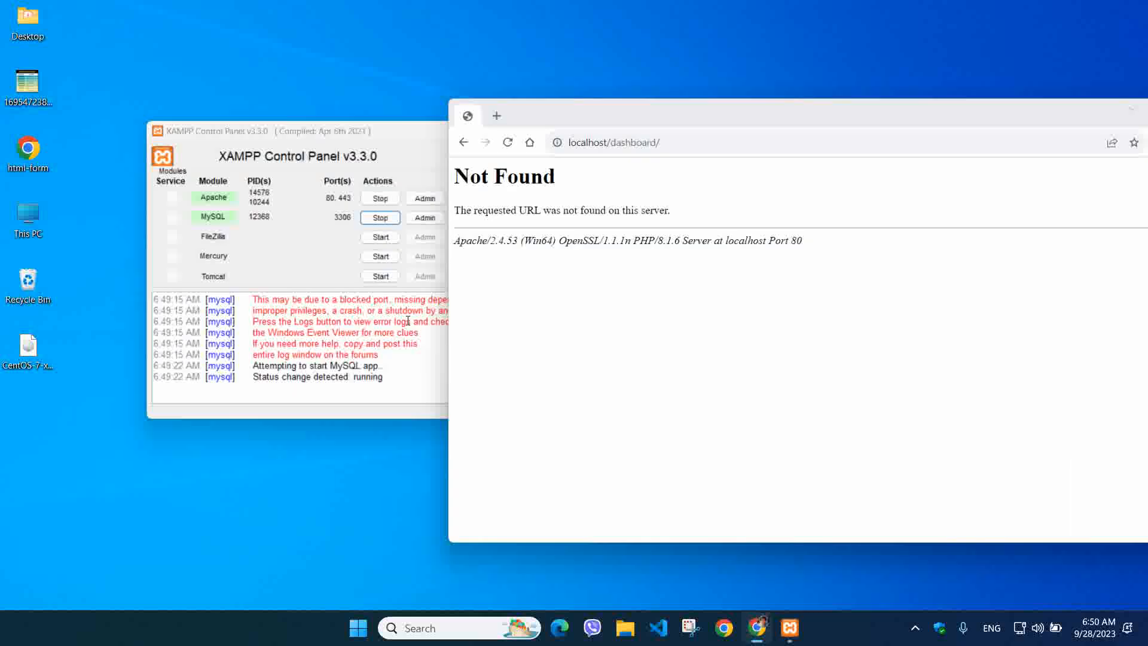
# Open a maximized File Explorer window at C:\xampp\htdocs
pyautogui.press('super+e')
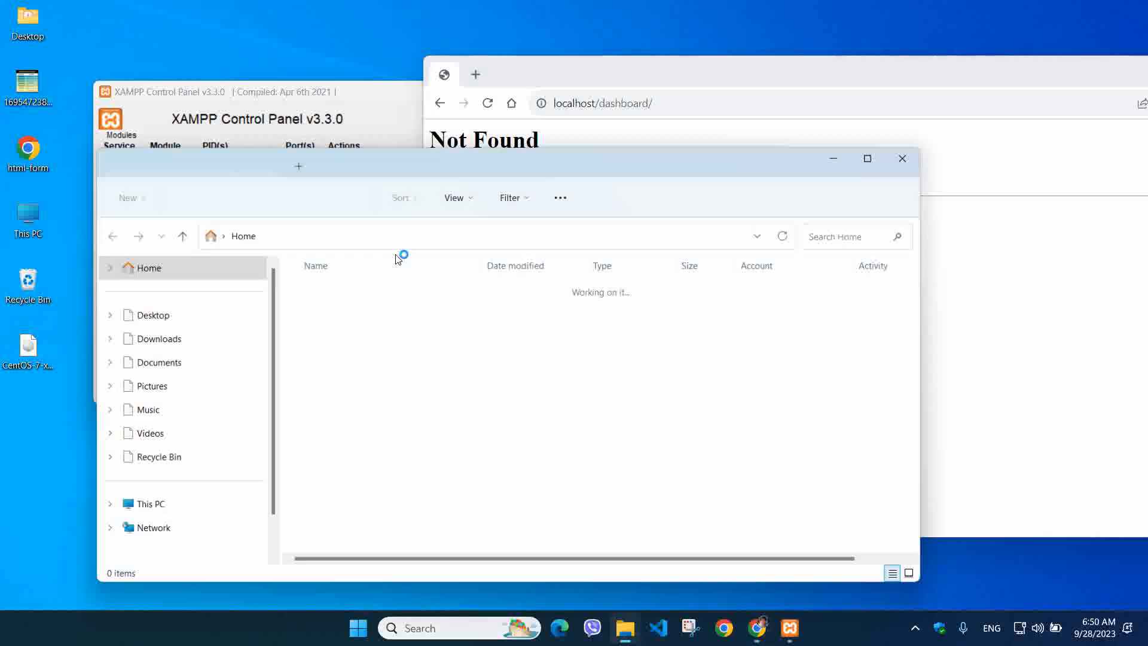
pyautogui.doubleClick(379, 159)
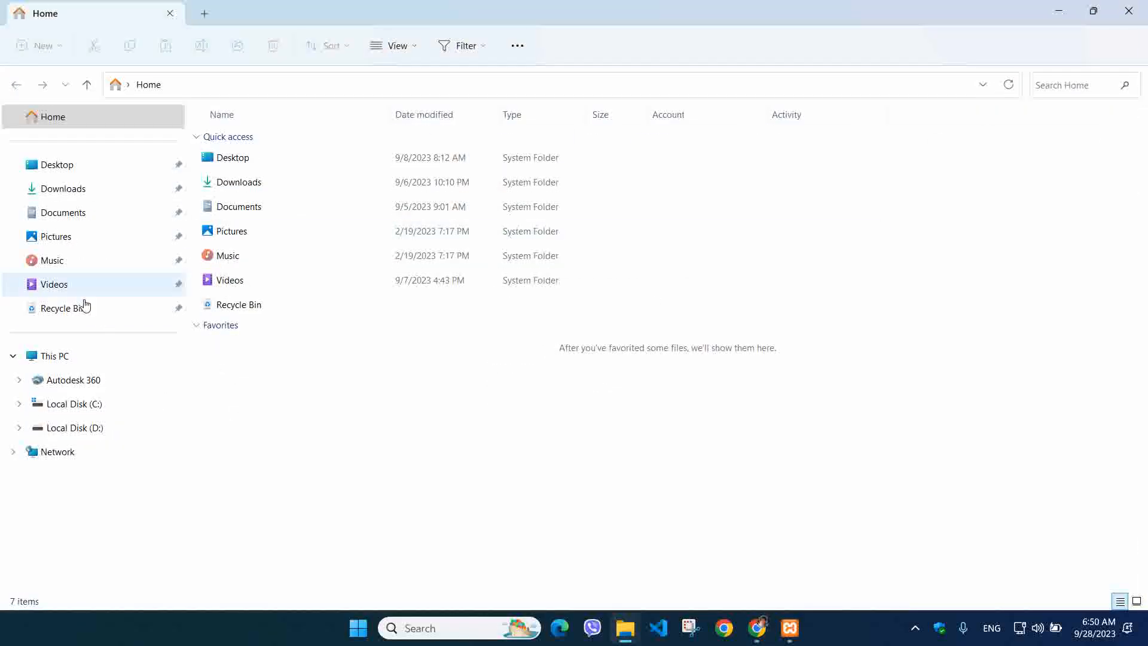
pyautogui.click(72, 404)
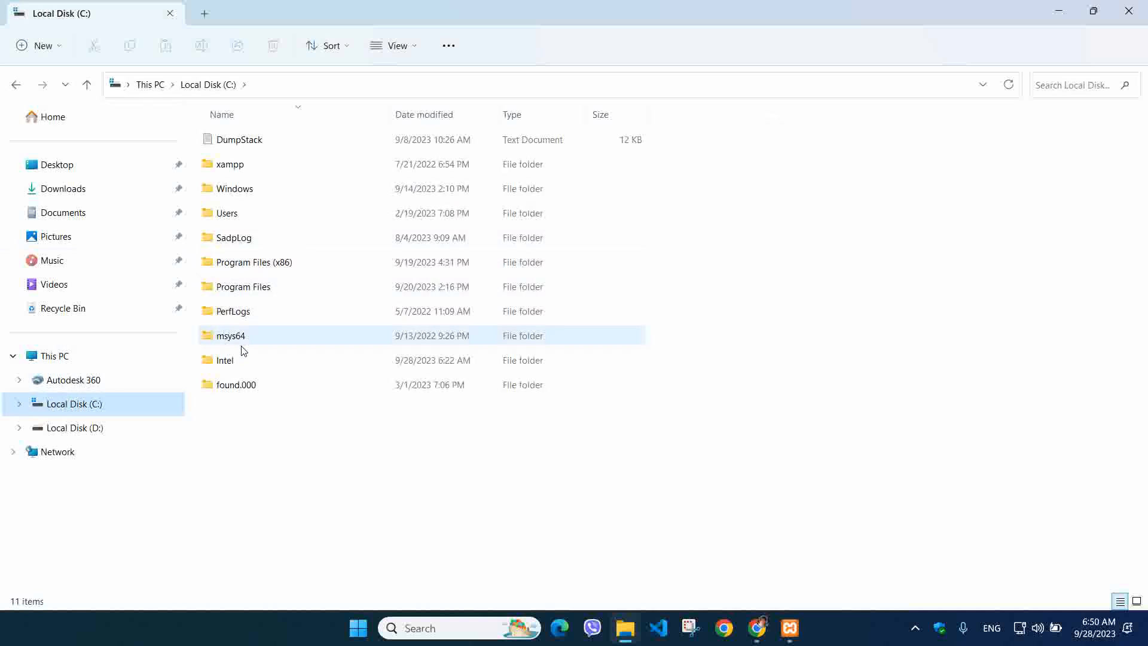
pyautogui.doubleClick(257, 167)
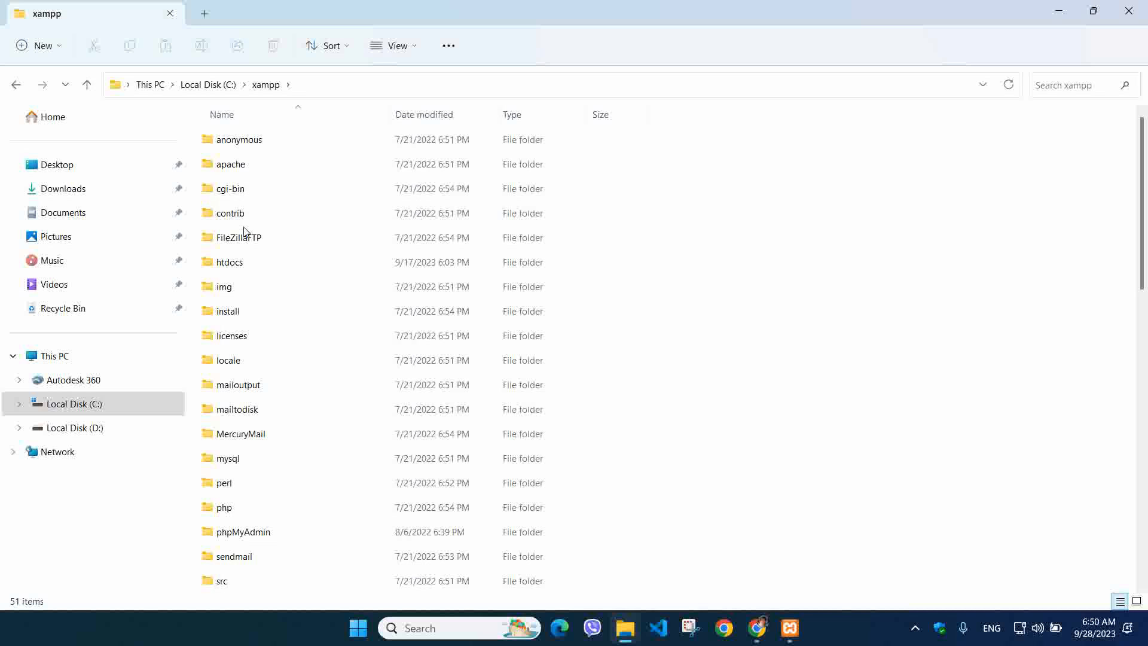
pyautogui.doubleClick(256, 263)
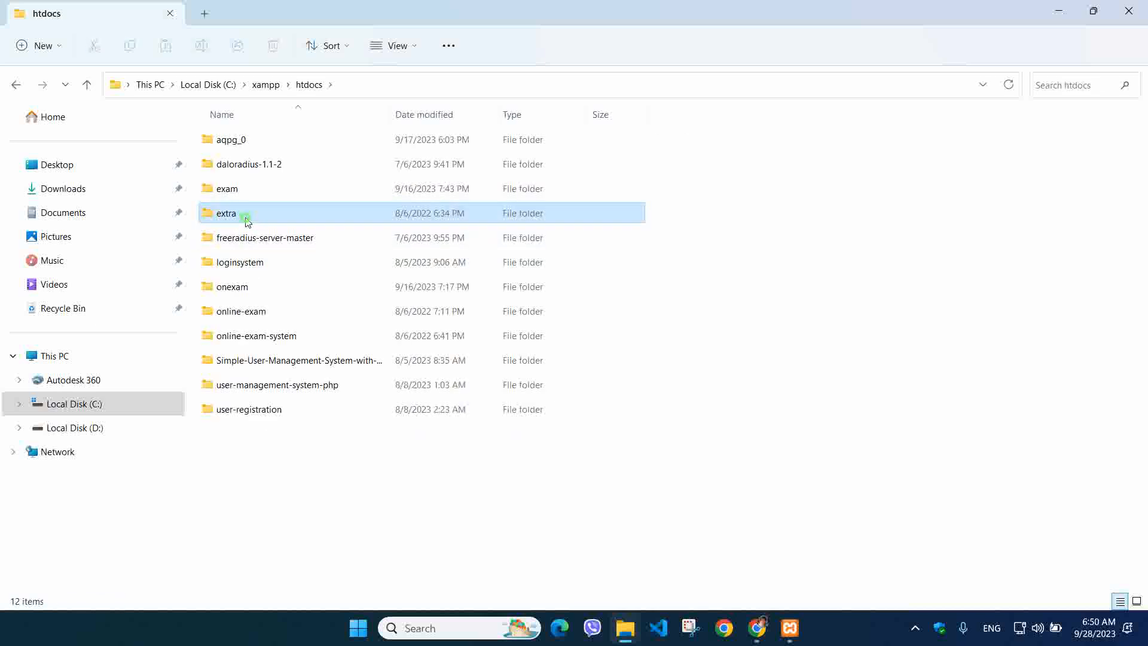
# Look over the eight items in the extra folder, then select extra back in htdocs
pyautogui.doubleClick(239, 217)
pyautogui.moveTo(289, 356); pyautogui.dragTo(309, 123)
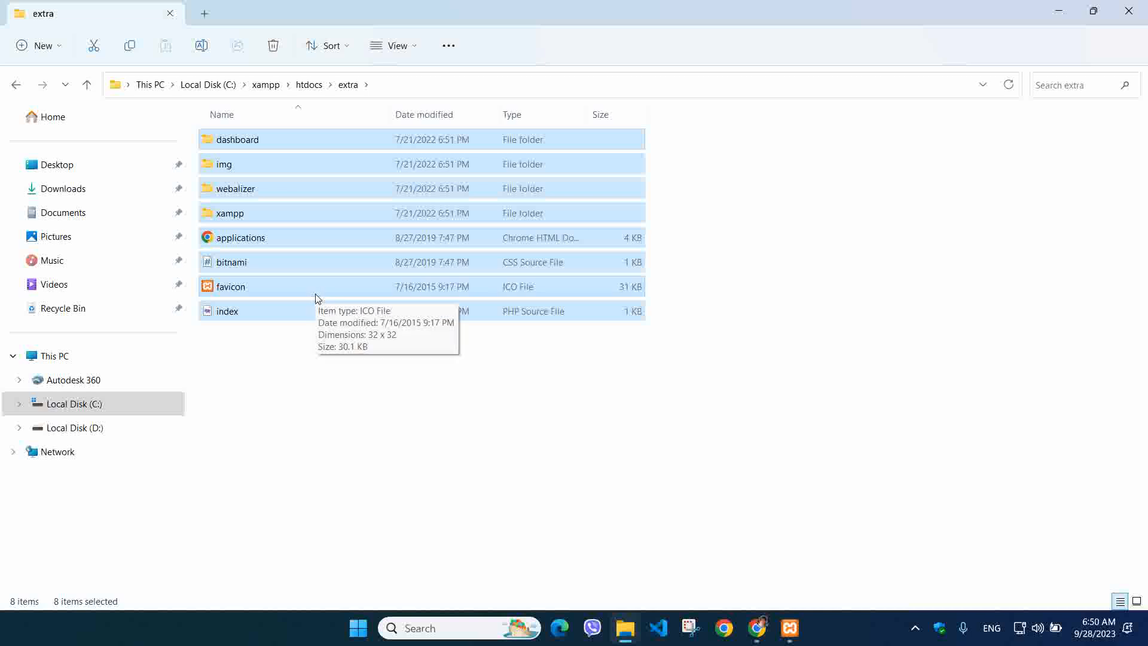
pyautogui.moveTo(341, 364); pyautogui.dragTo(376, 124)
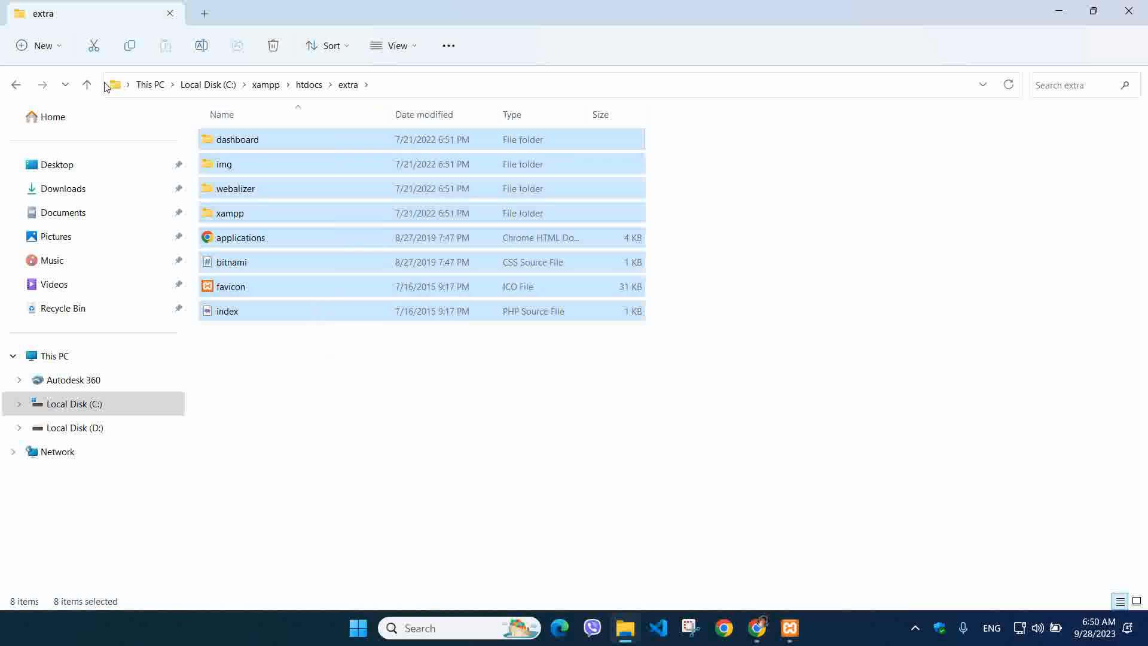
pyautogui.click(15, 84)
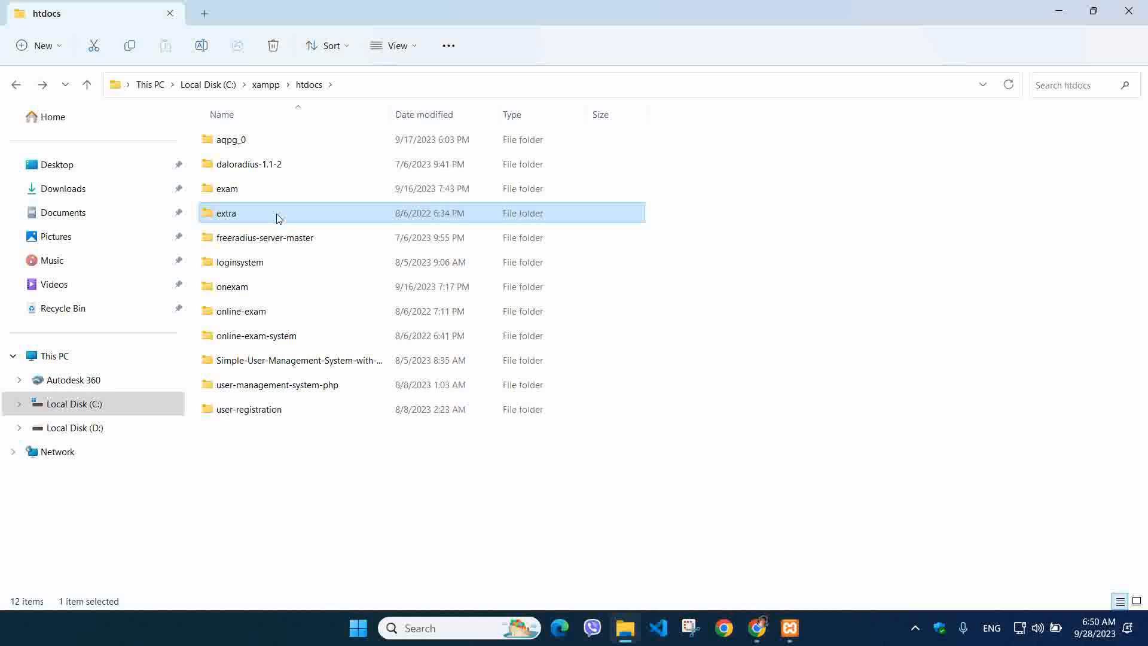
pyautogui.moveTo(272, 470); pyautogui.dragTo(321, 115)
pyautogui.click(300, 211)
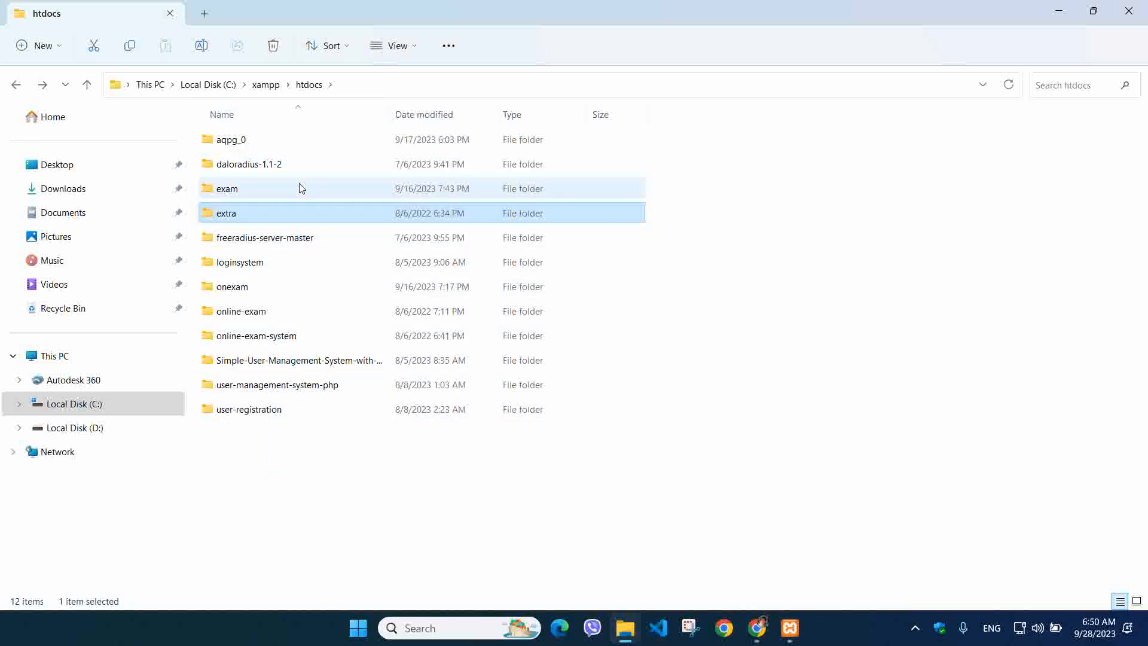
# Inspect the exam project folder and the extra folder again, ending back in htdocs
pyautogui.doubleClick(300, 186)
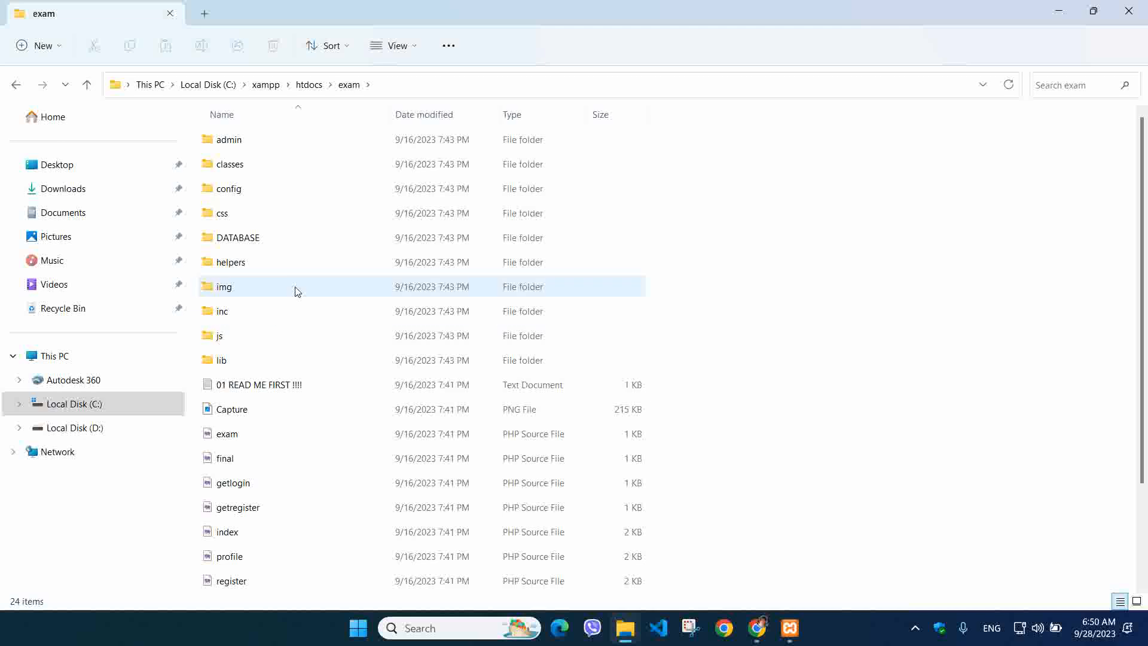
pyautogui.scroll(-2, 304, 311)
pyautogui.click(17, 85)
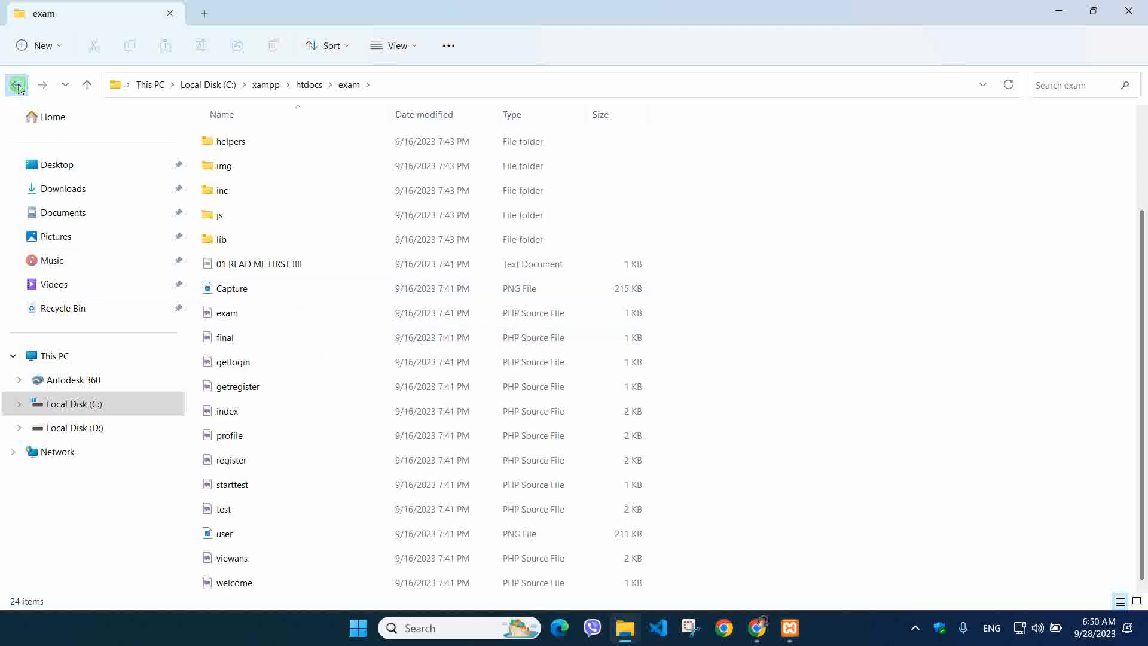
pyautogui.doubleClick(228, 214)
pyautogui.moveTo(296, 402); pyautogui.dragTo(322, 124)
pyautogui.click(16, 84)
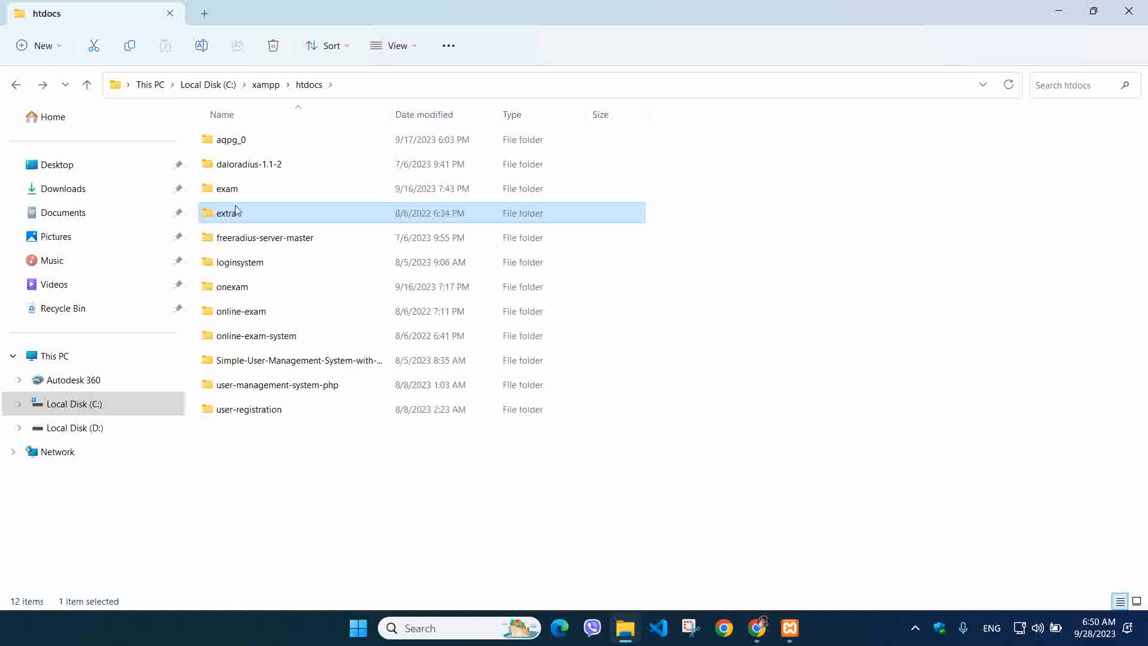
# Create a new folder in htdocs named Extra, declining to merge it with extra
pyautogui.rightClick(730, 267)
pyautogui.moveTo(791, 385)
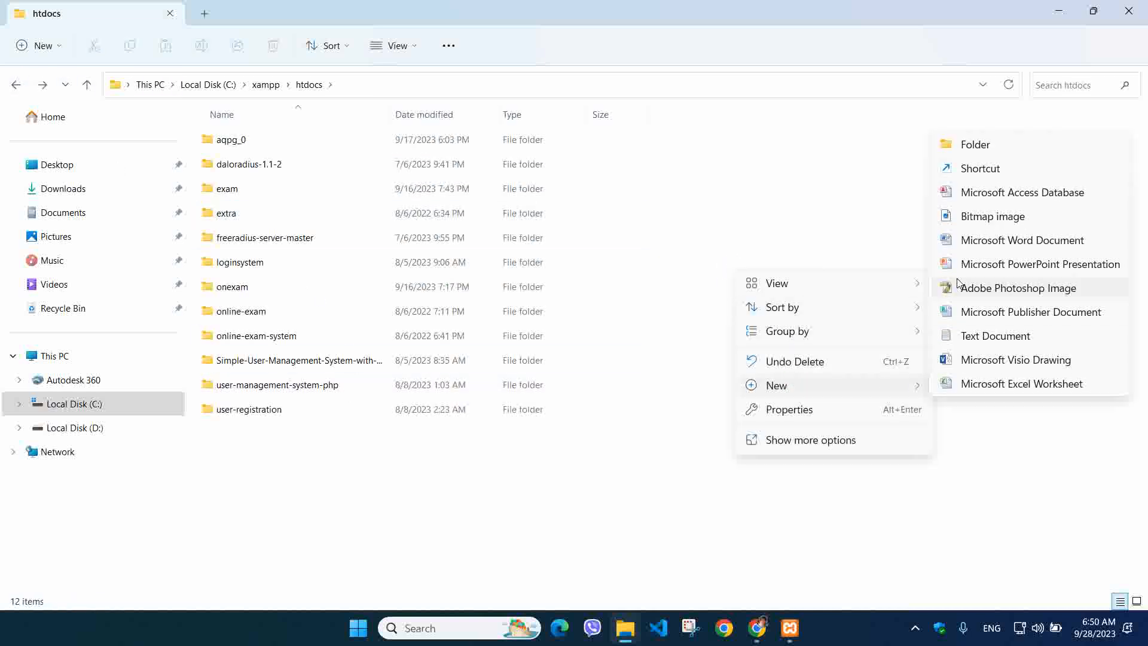
pyautogui.click(966, 146)
pyautogui.write('Ex')
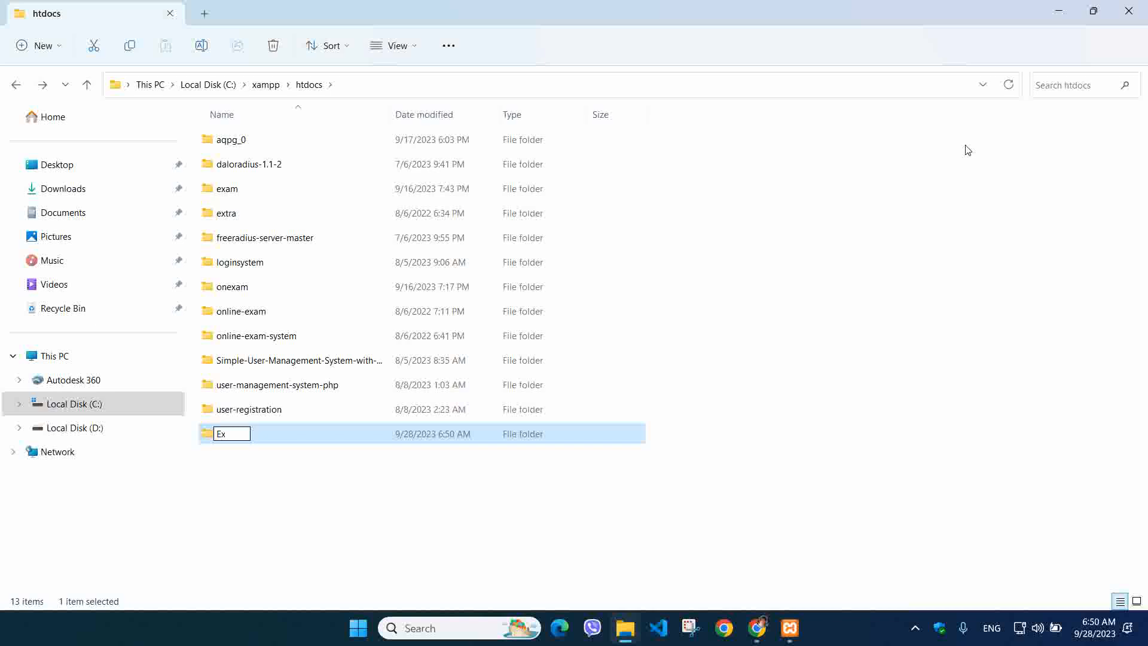
pyautogui.write('tra')
pyautogui.press('Return')
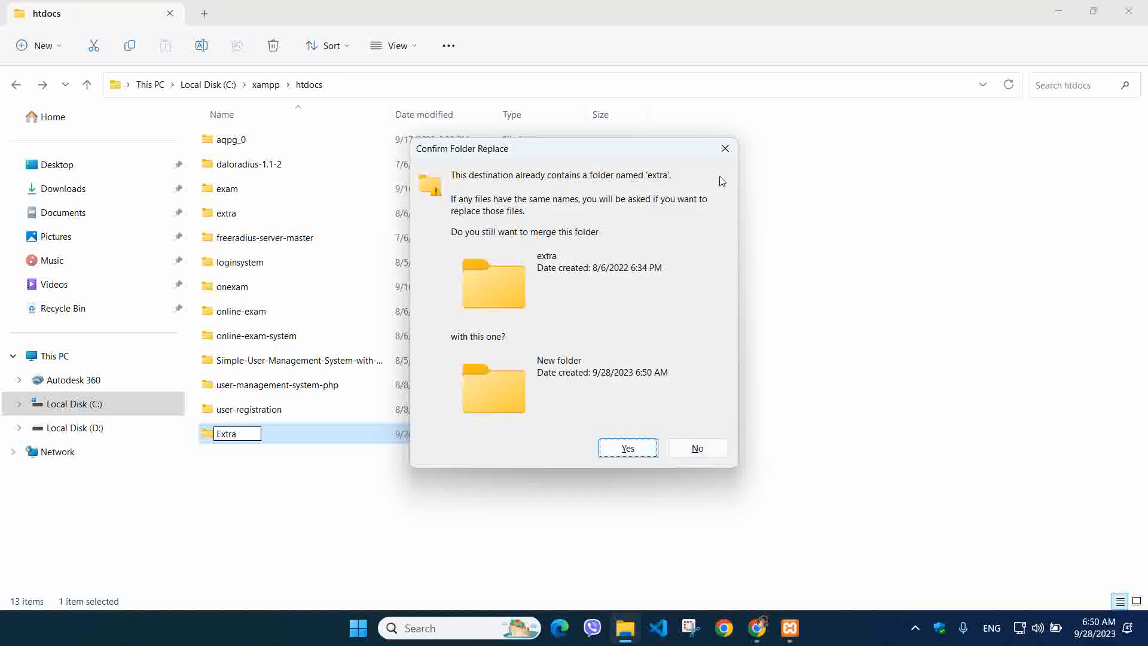
pyautogui.click(725, 151)
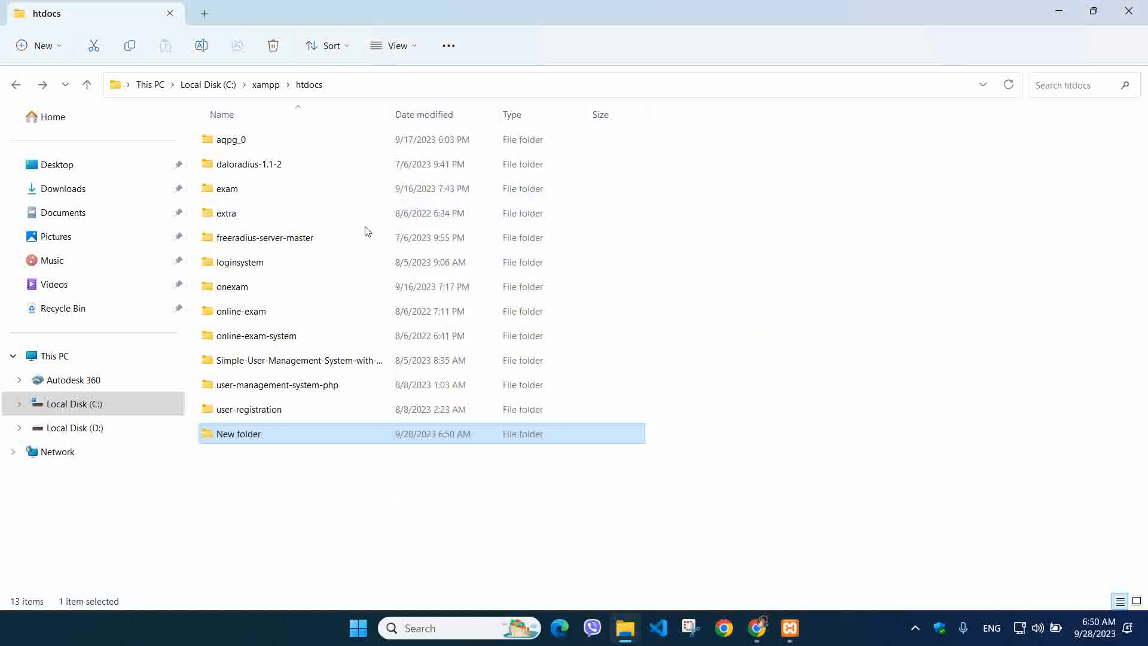
# Check the extra folder, then select online-exam-system and freeradius-server-master in htdocs
pyautogui.doubleClick(307, 218)
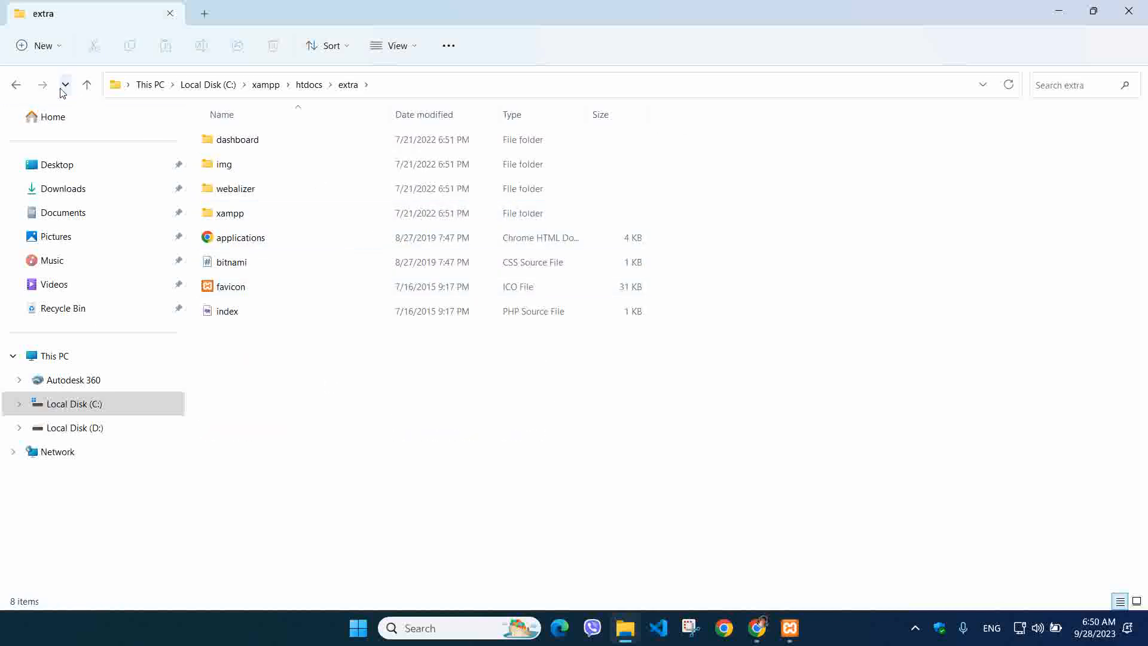
pyautogui.click(14, 84)
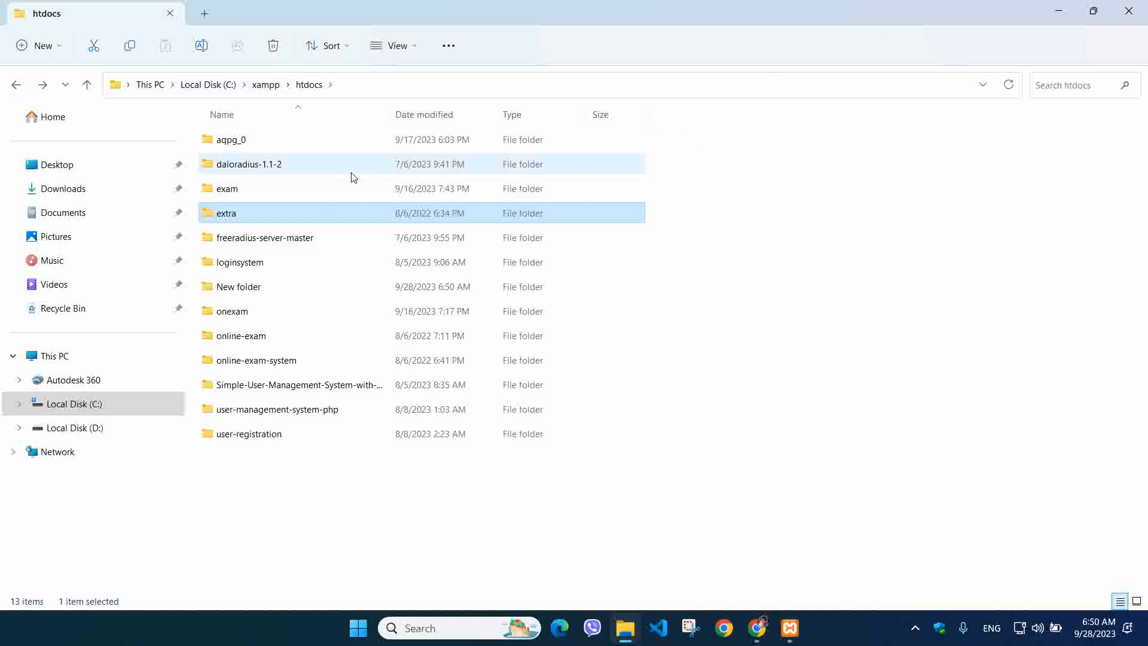
pyautogui.click(353, 361)
pyautogui.click(358, 236)
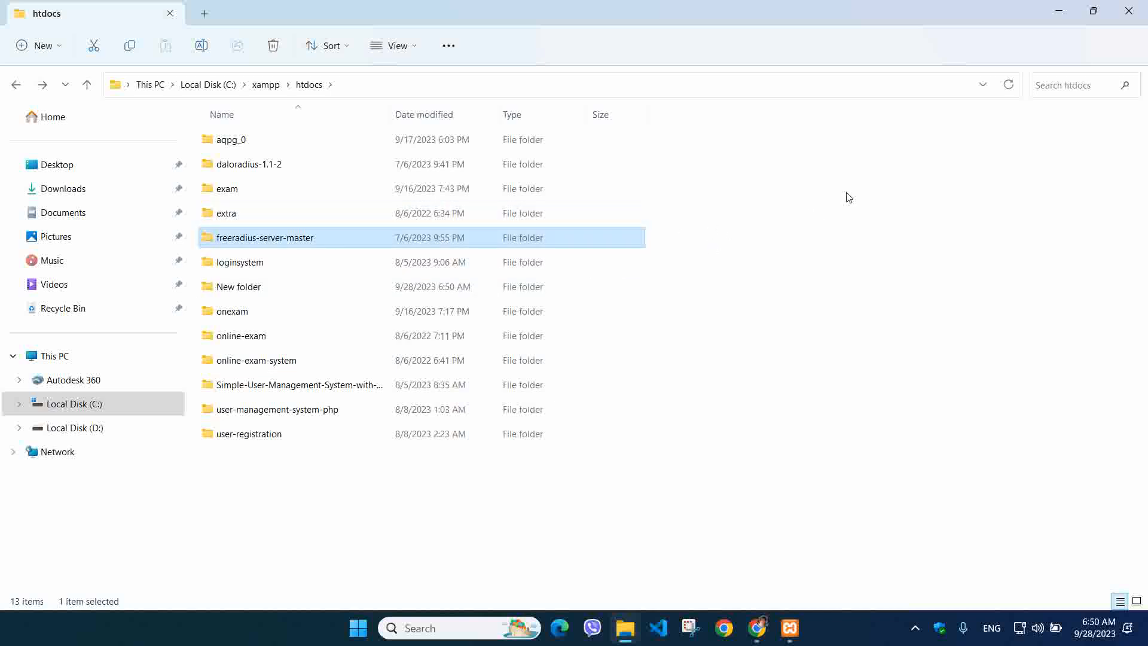
# Close File Explorer, maximize Chrome and load the localhost index page
pyautogui.click(1128, 11)
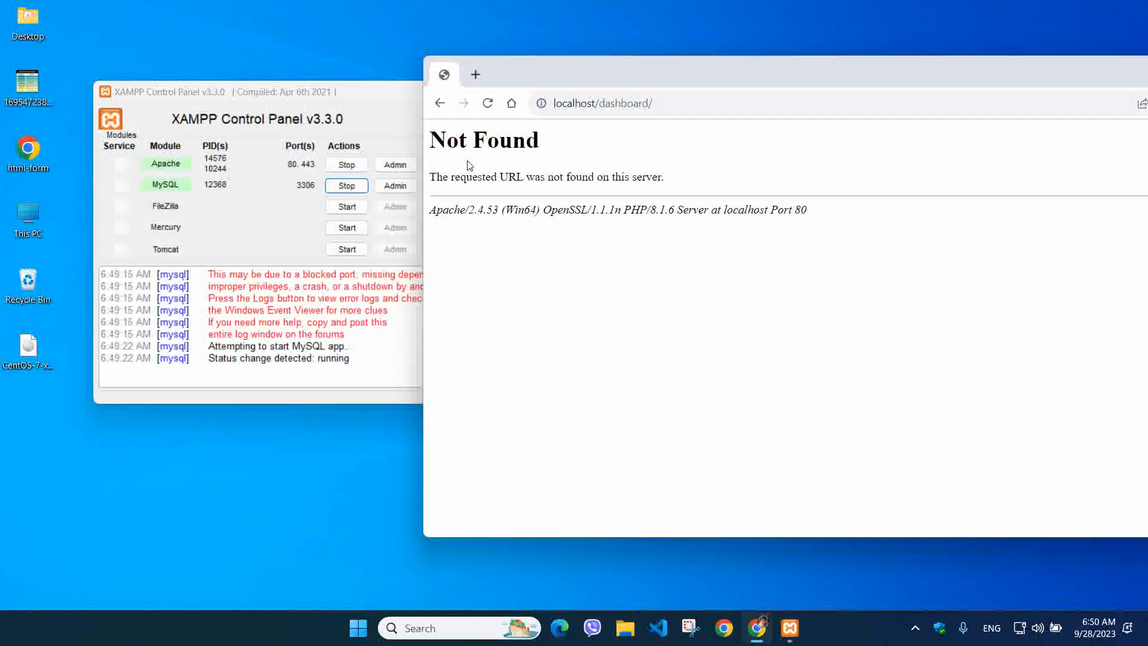
pyautogui.doubleClick(651, 78)
pyautogui.click(510, 36)
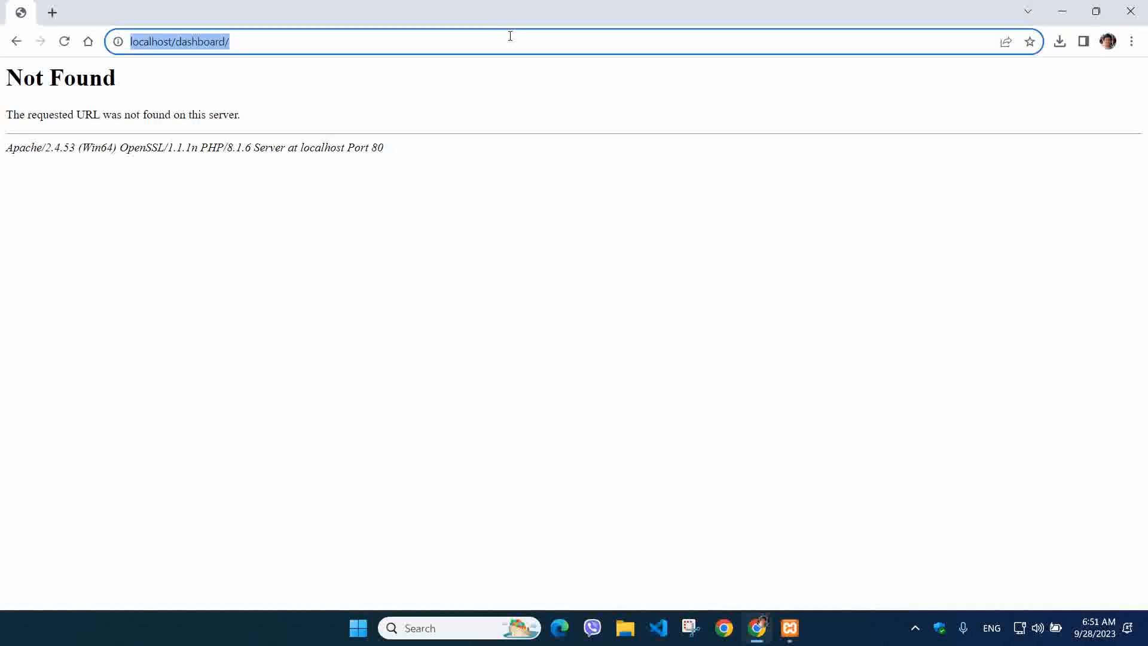
pyautogui.write('lo')
pyautogui.press('Return')
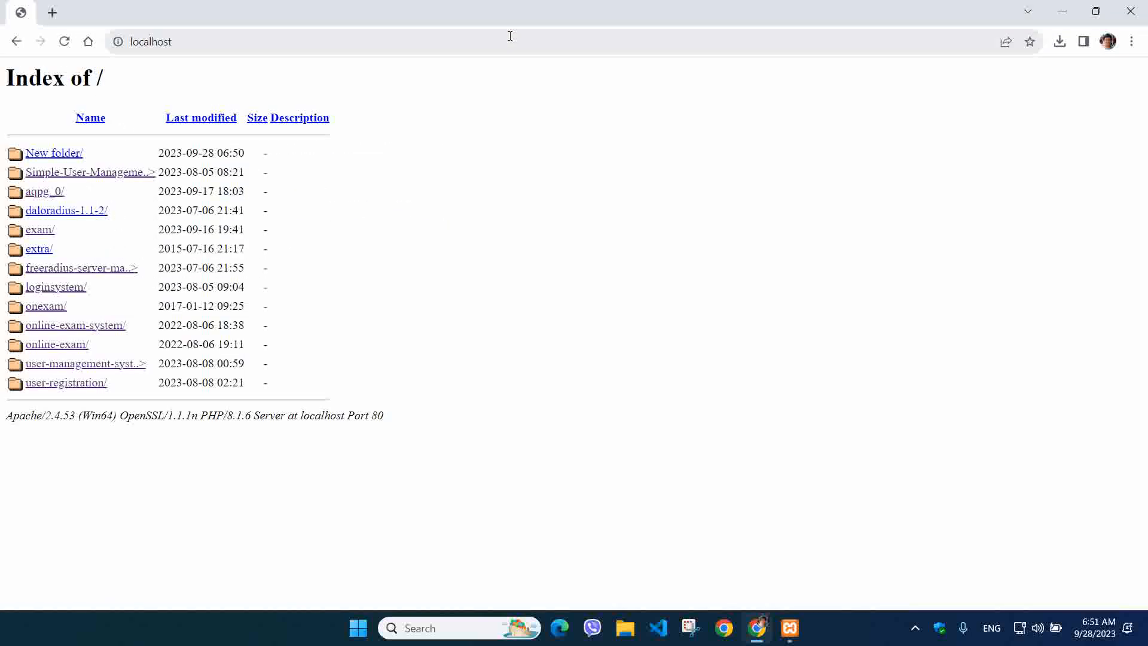
# Open loginsystem and online-exam-system in new tabs and begin entering the login e-mail
pyautogui.middleClick(67, 290)
pyautogui.click(109, 12)
pyautogui.click(24, 5)
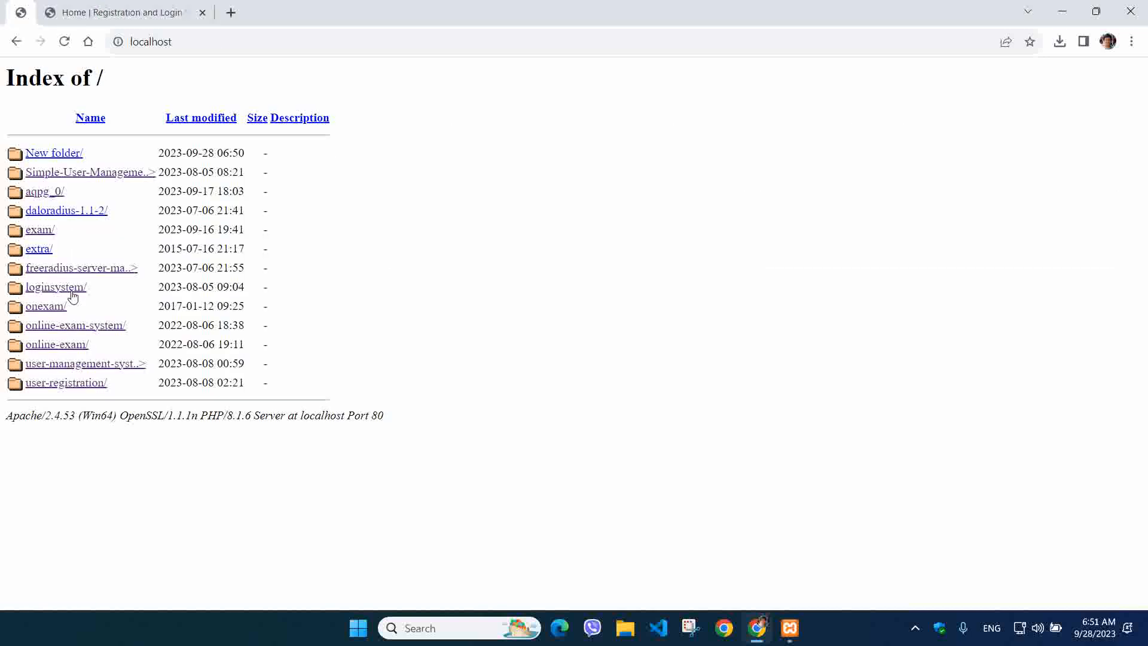
pyautogui.middleClick(71, 326)
pyautogui.click(258, 10)
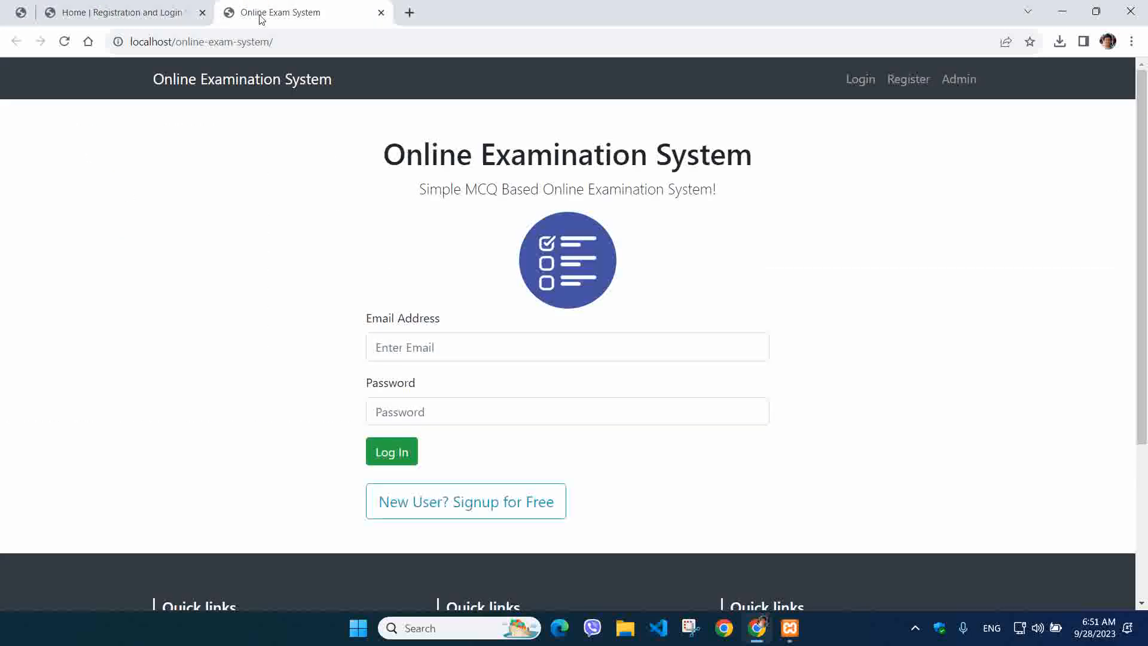
pyautogui.scroll(-1, 423, 362)
pyautogui.scroll(1, 422, 367)
pyautogui.click(441, 346)
pyautogui.write('t')
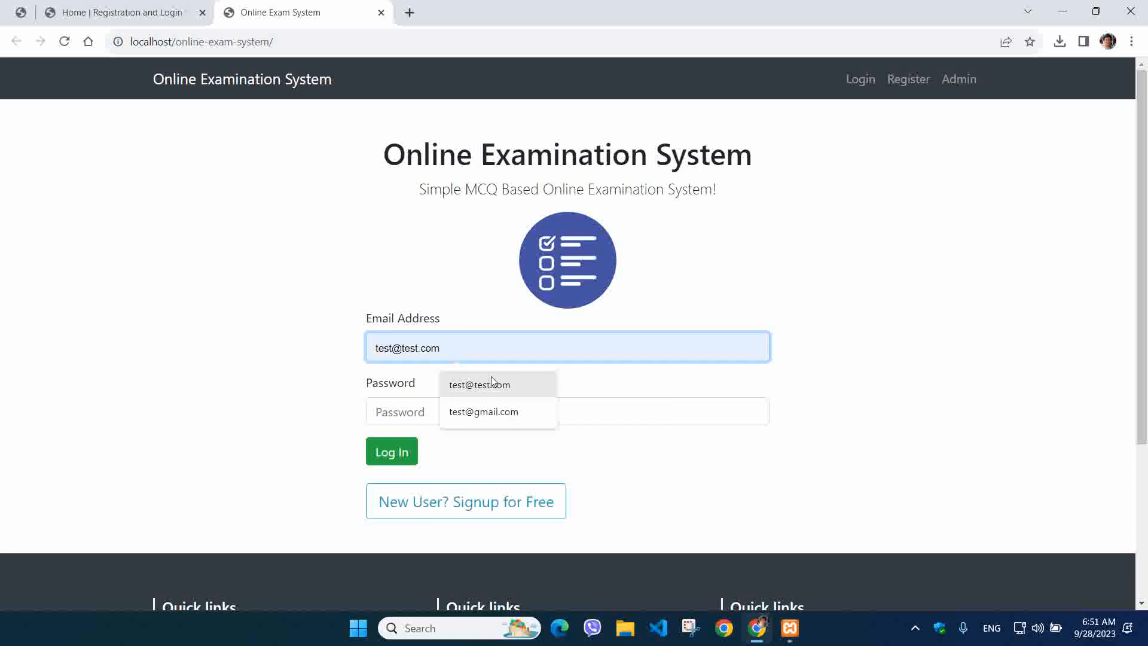
pyautogui.write('e')
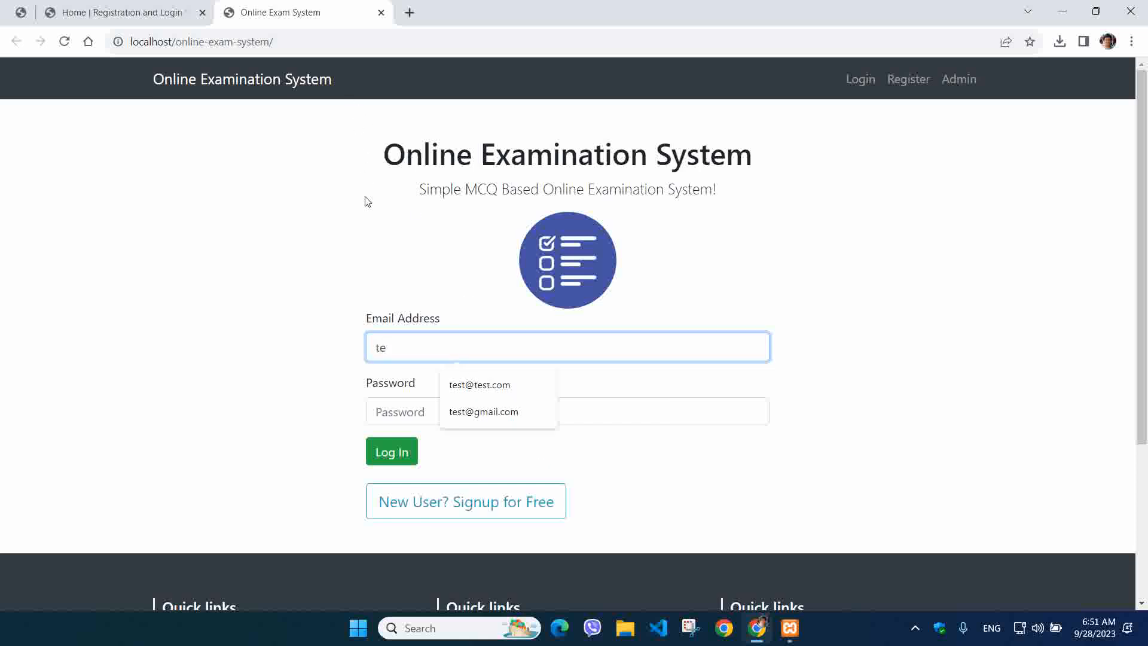
pyautogui.click(406, 411)
# Try logging in with a saved e-mail changed to the gmail.com domain and a password
pyautogui.click(421, 348)
pyautogui.write('st@test.com')
pyautogui.click(462, 384)
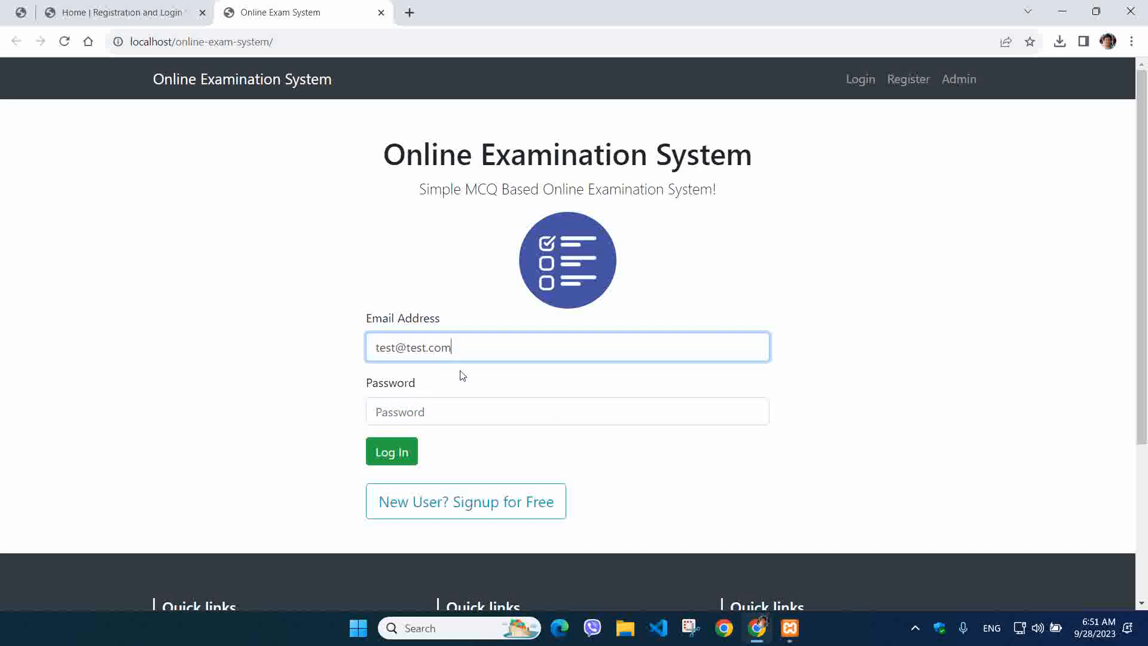
pyautogui.moveTo(410, 349); pyautogui.dragTo(643, 335)
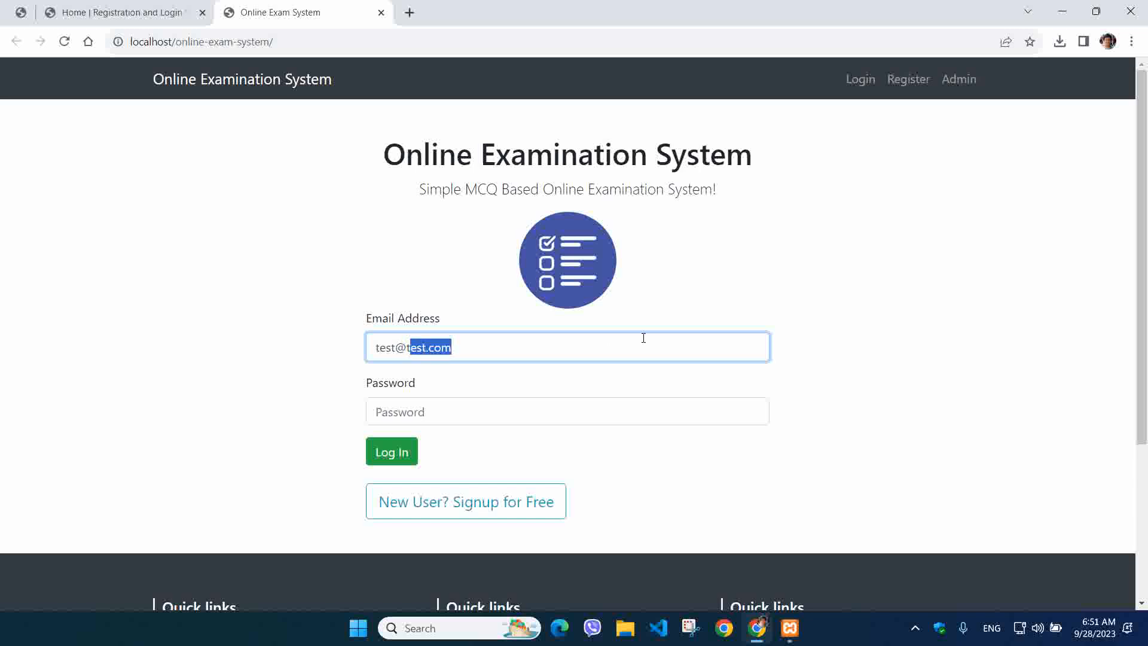
pyautogui.press('BackSpace')
pyautogui.write('mai')
pyautogui.press('BackSpace')
pyautogui.press('BackSpace')
pyautogui.press('BackSpace')
pyautogui.write('gmail.com')
pyautogui.press('Tab')
pyautogui.write('12345678')
pyautogui.press('Return')
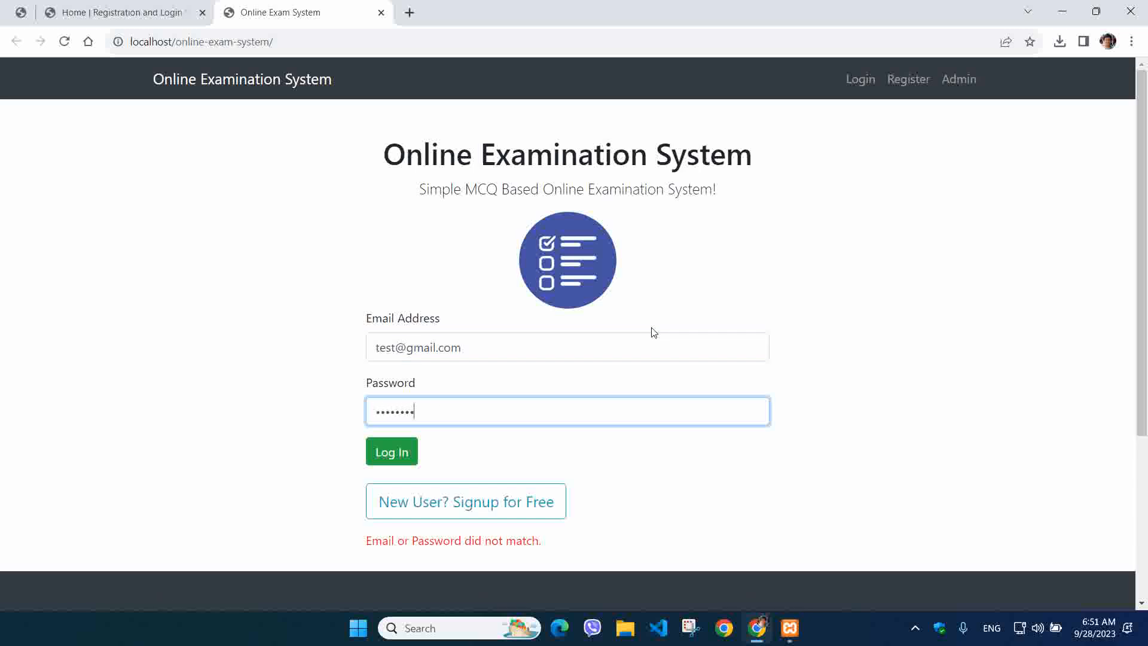
# Retry with a different password, then replace the e-mail with another account name
pyautogui.press('BackSpace')
pyautogui.press('BackSpace')
pyautogui.press('BackSpace')
pyautogui.press('BackSpace')
pyautogui.press('BackSpace')
pyautogui.press('BackSpace')
pyautogui.press('BackSpace')
pyautogui.write('123')
pyautogui.click(395, 452)
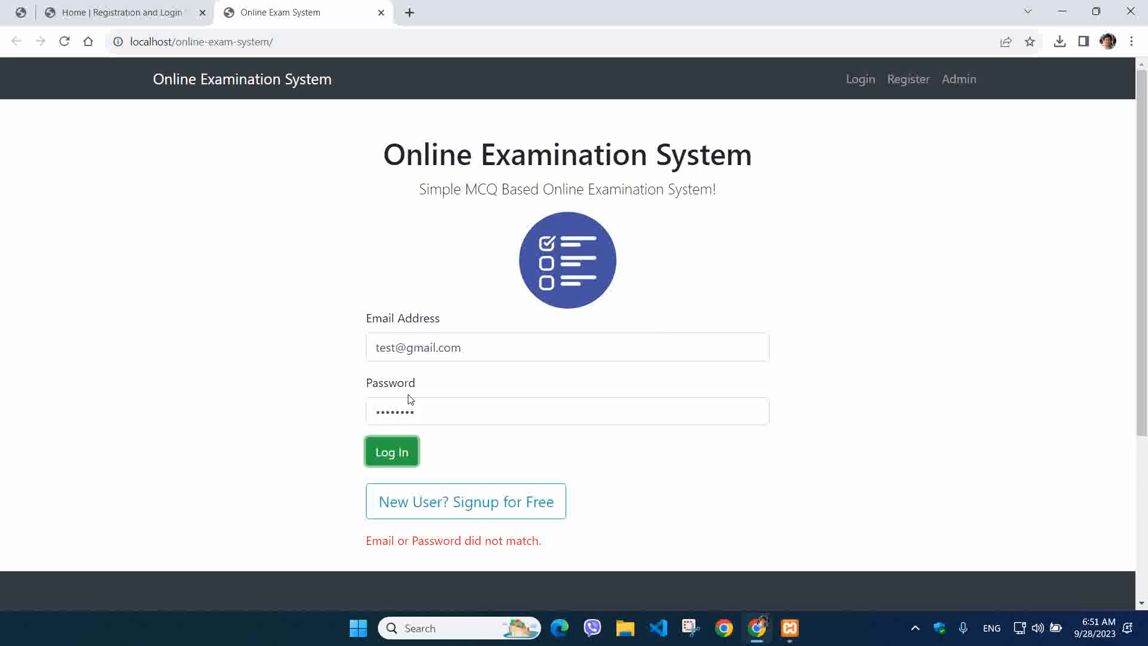
pyautogui.click(406, 349)
pyautogui.moveTo(469, 342); pyautogui.dragTo(308, 320)
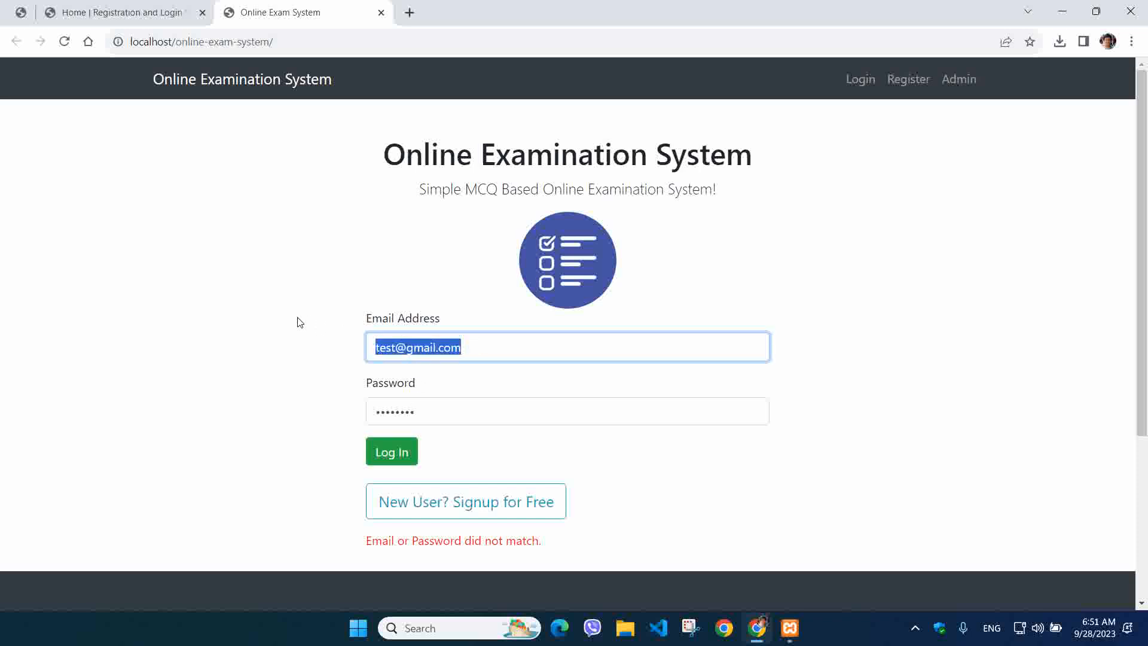
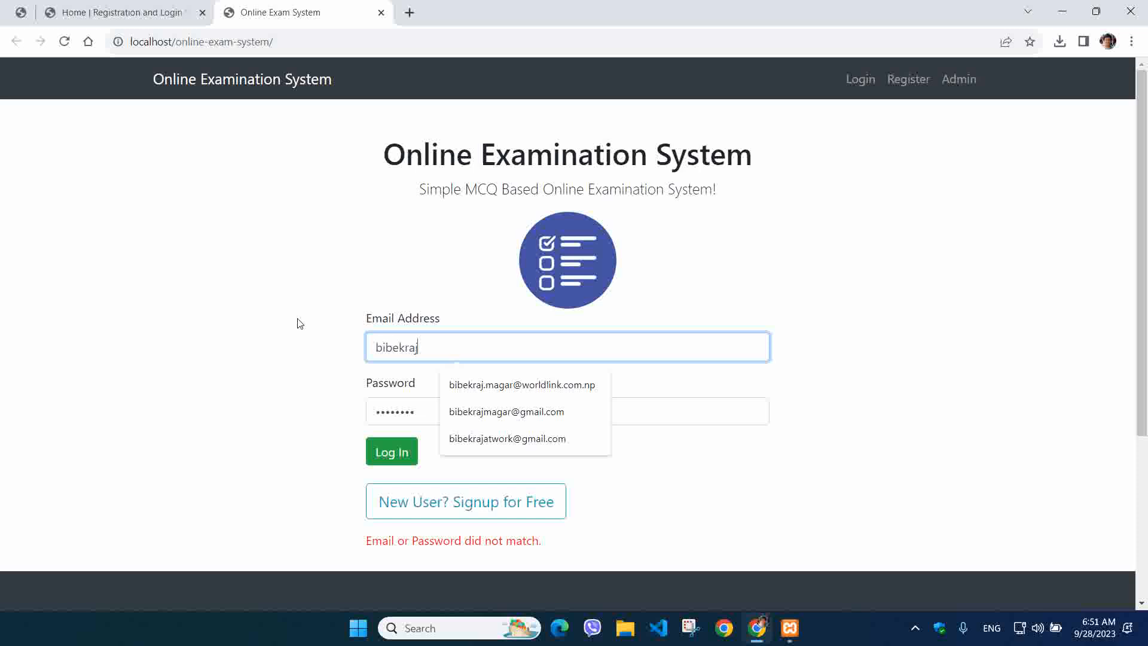
pyautogui.press('Tab')
pyautogui.write('12')
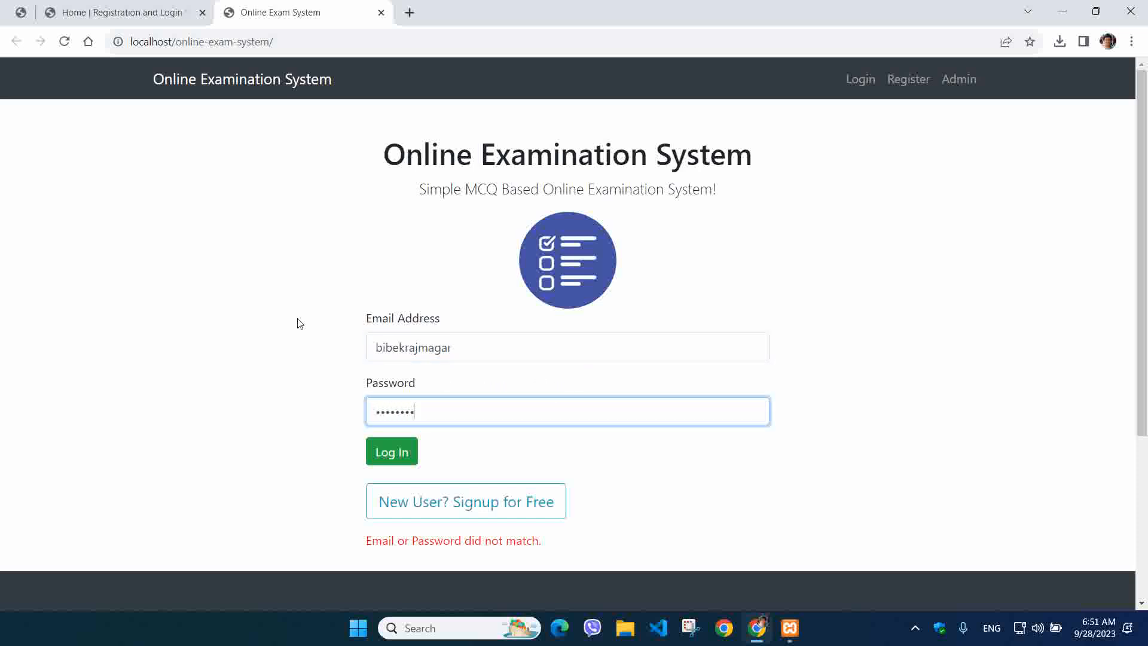
# Attempt a login with a test e-mail address and its test password
pyautogui.click(382, 337)
pyautogui.hotkey('ctrl', 'a')
pyautogui.write('t')
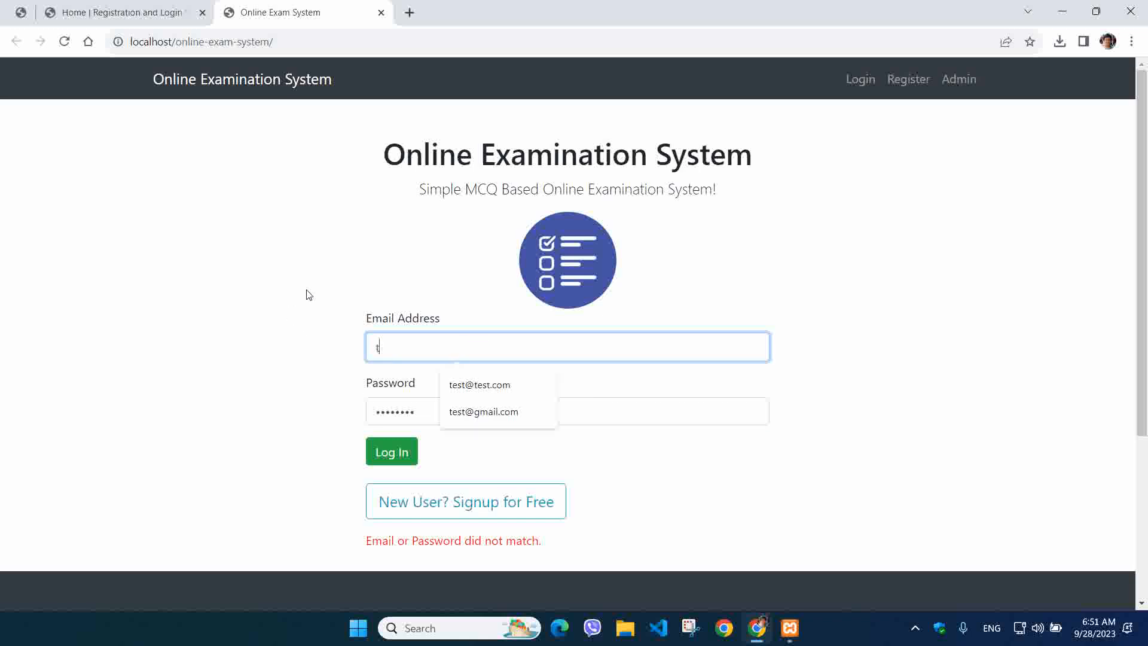
pyautogui.write('est@')
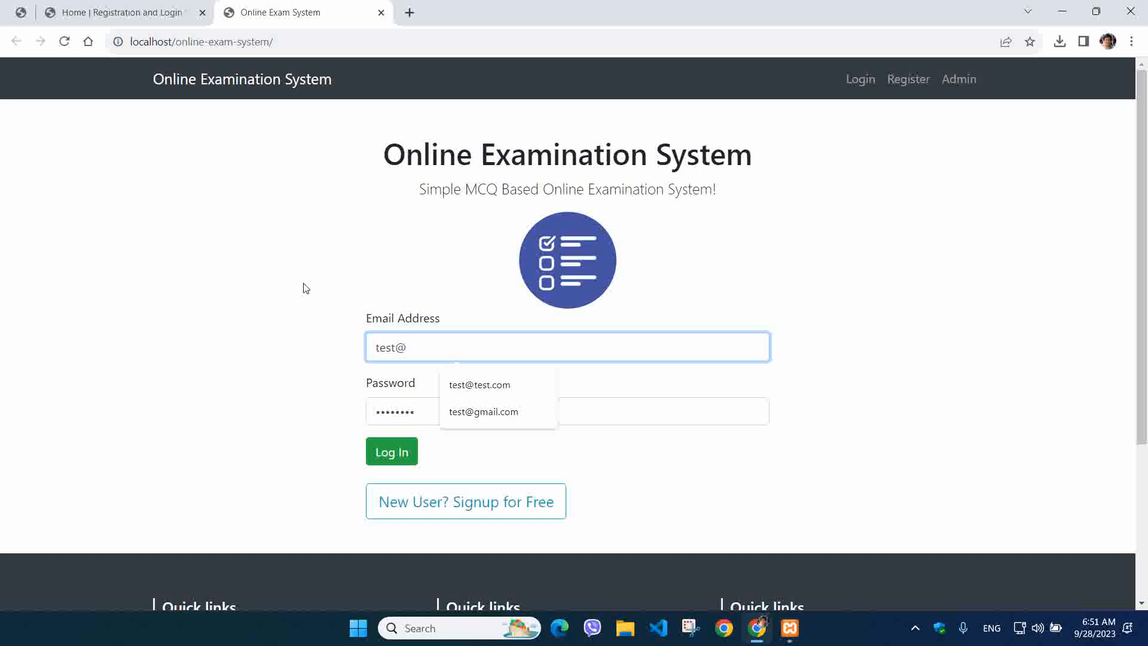
pyautogui.write('te')
pyautogui.write('st.com')
pyautogui.press('Tab')
pyautogui.write('•')
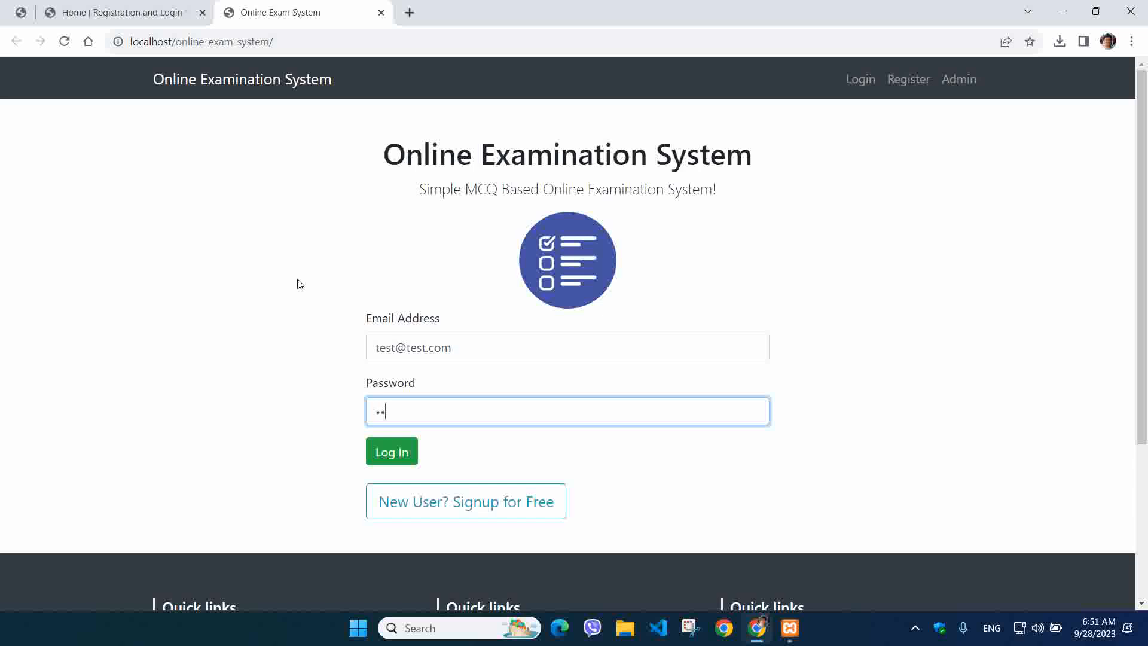
pyautogui.write('•••••••')
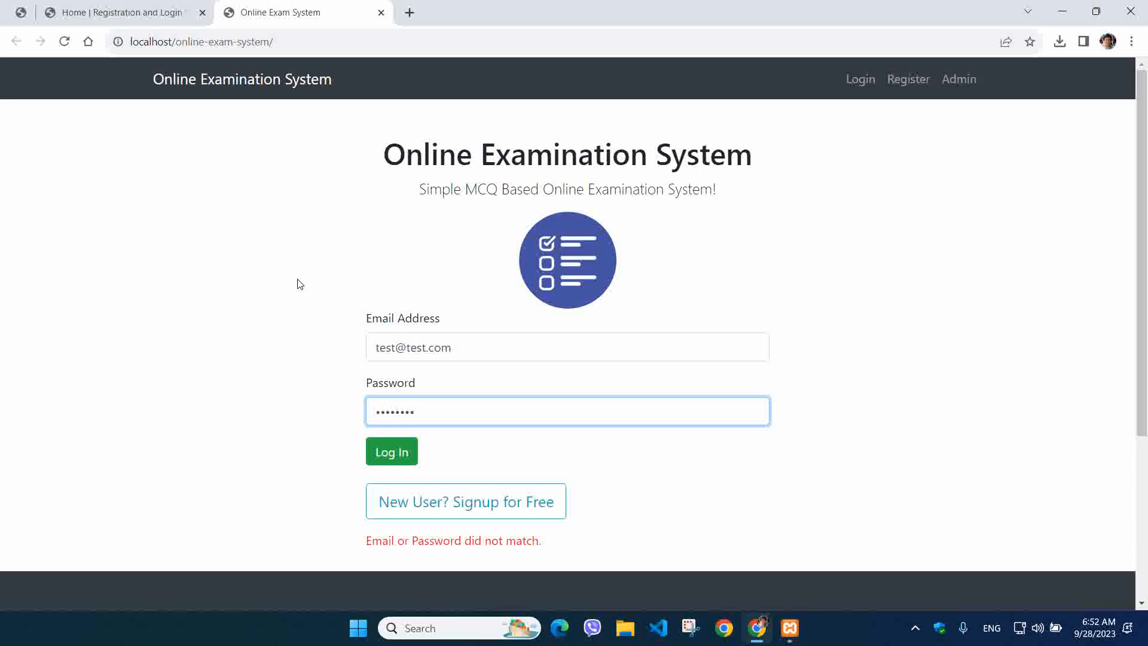
pyautogui.moveTo(405, 346); pyautogui.dragTo(527, 344)
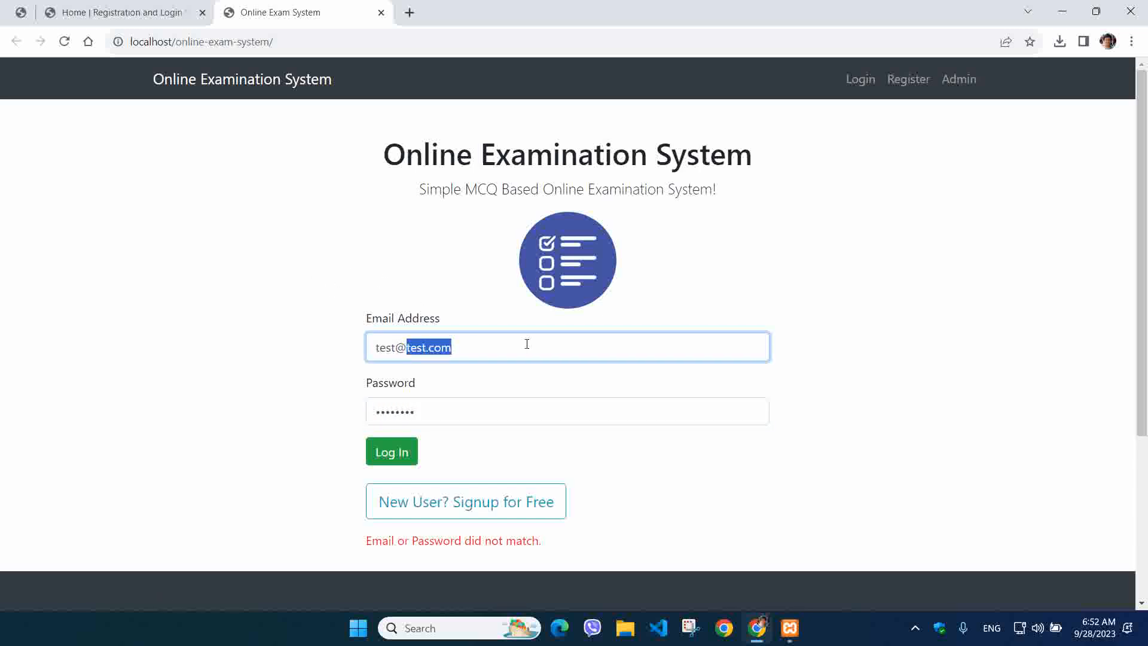
pyautogui.press('Tab')
pyautogui.write('test@123')
pyautogui.press('Return')
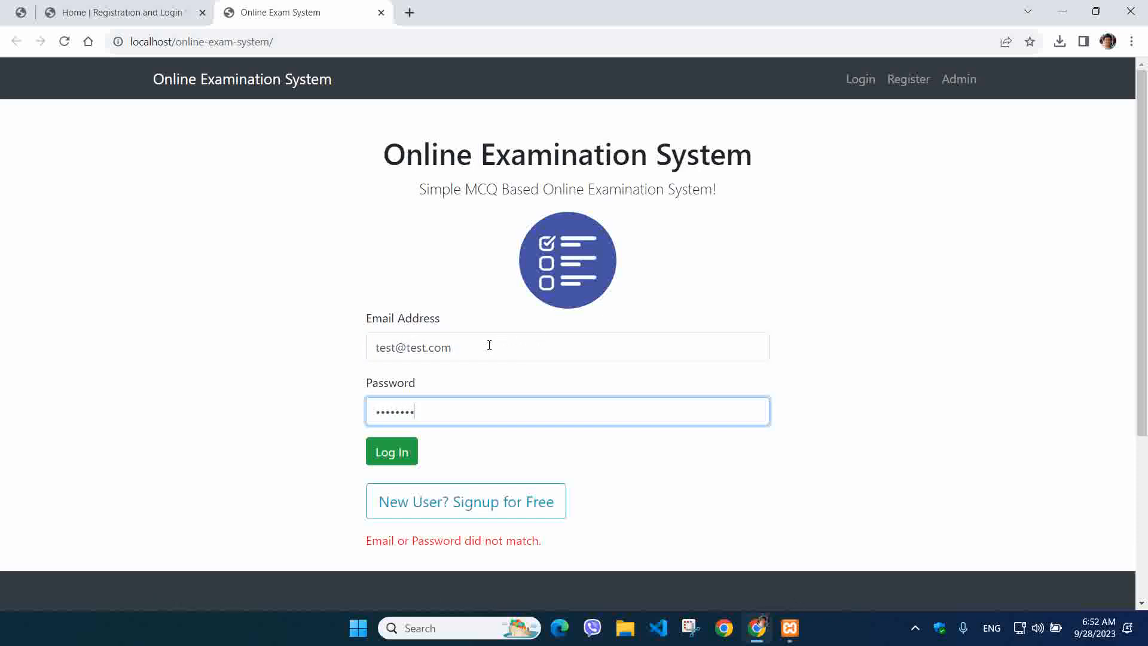
# Retry with the domain changed to gmail.com, then go to the new-user signup page
pyautogui.moveTo(412, 354); pyautogui.dragTo(546, 343)
pyautogui.write('gm')
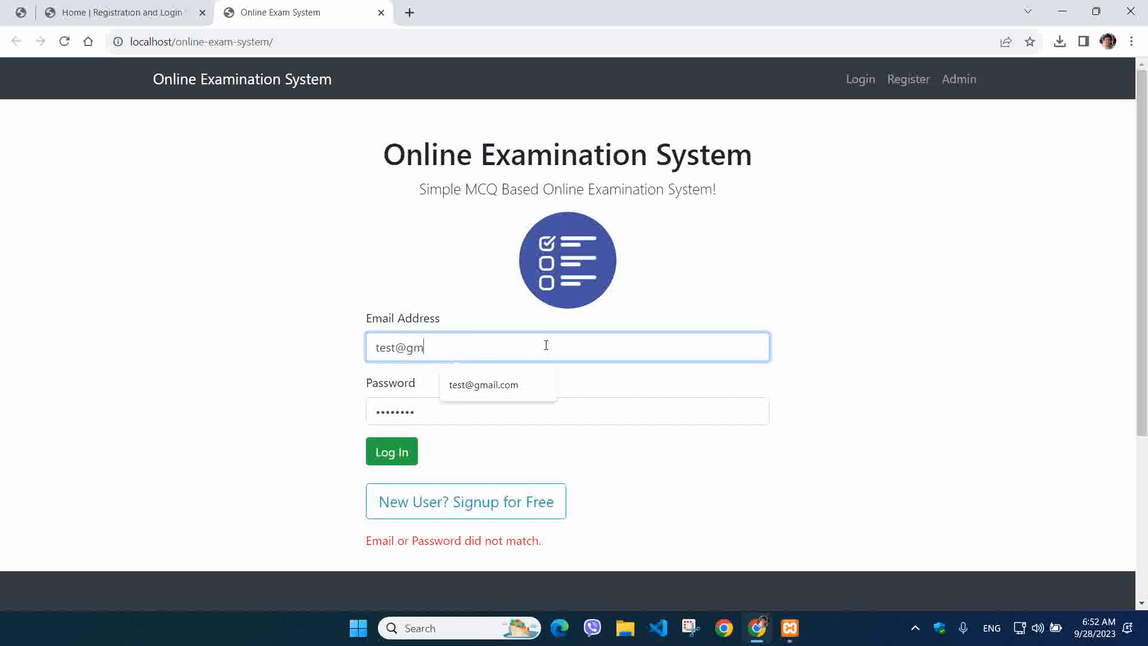
pyautogui.write('ail.com')
pyautogui.press('Tab')
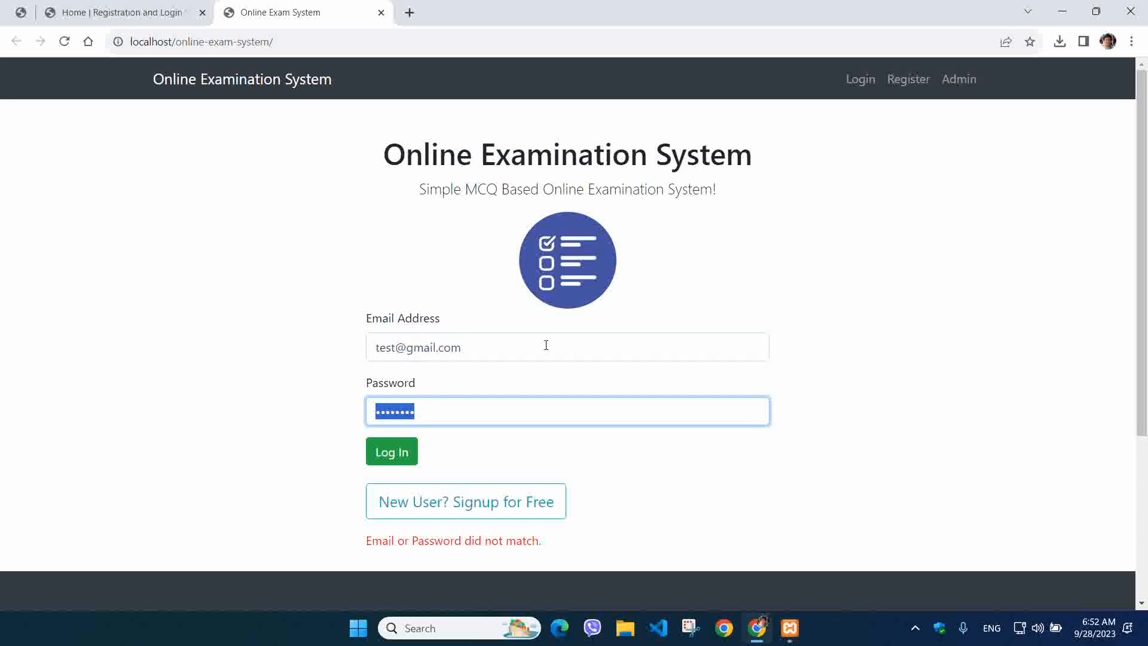
pyautogui.write('1')
pyautogui.click(391, 452)
pyautogui.moveTo(464, 348); pyautogui.dragTo(289, 347)
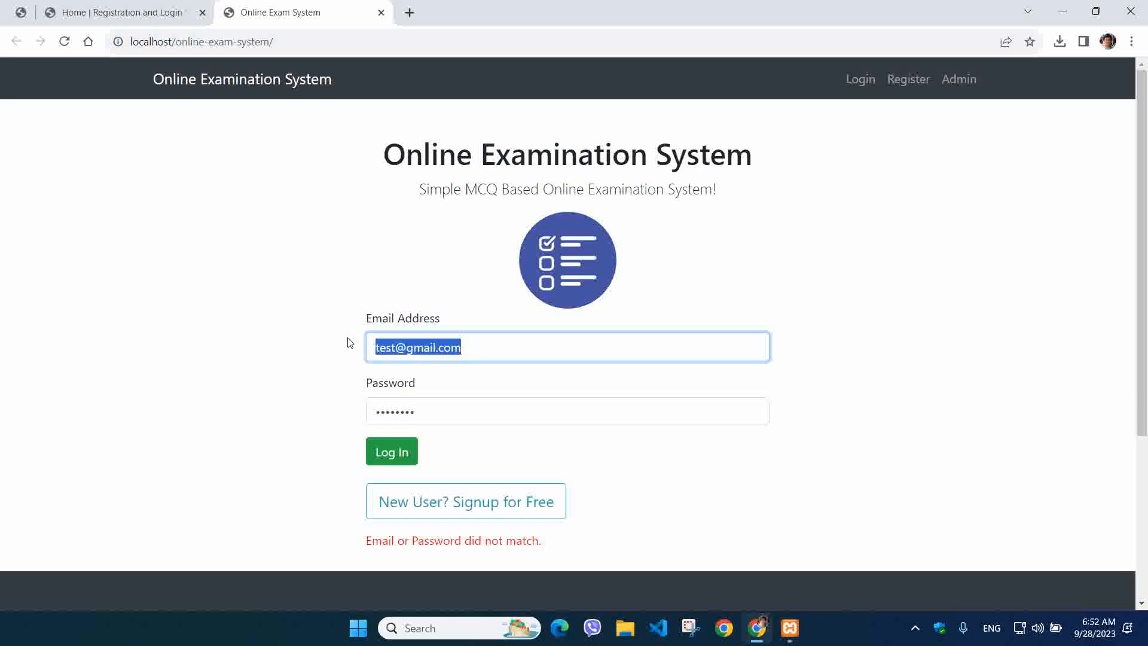
pyautogui.write('bib')
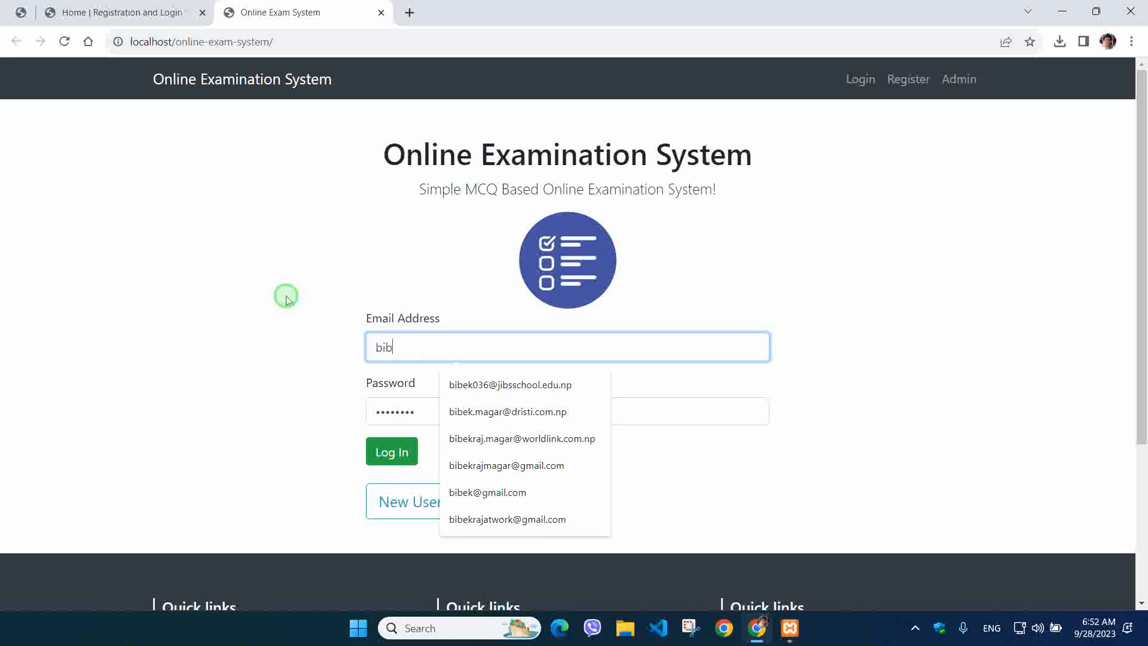
pyautogui.click(442, 496)
# Fill in the full name, username and password, register, then follow the login link
pyautogui.scroll(-2, 479, 353)
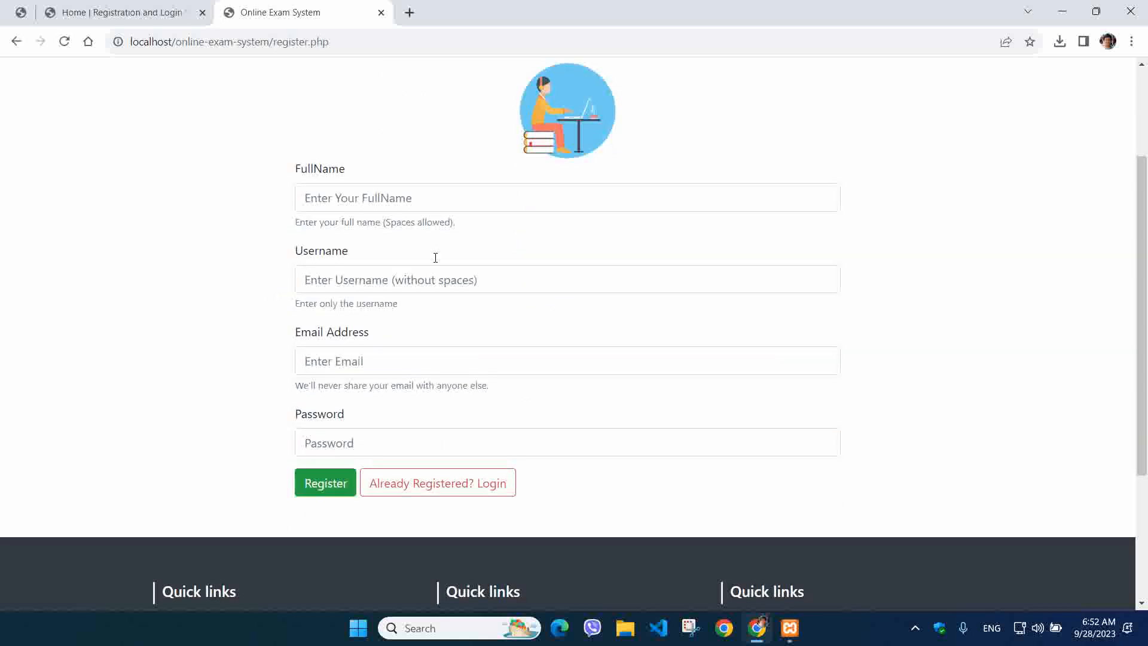
pyautogui.click(417, 192)
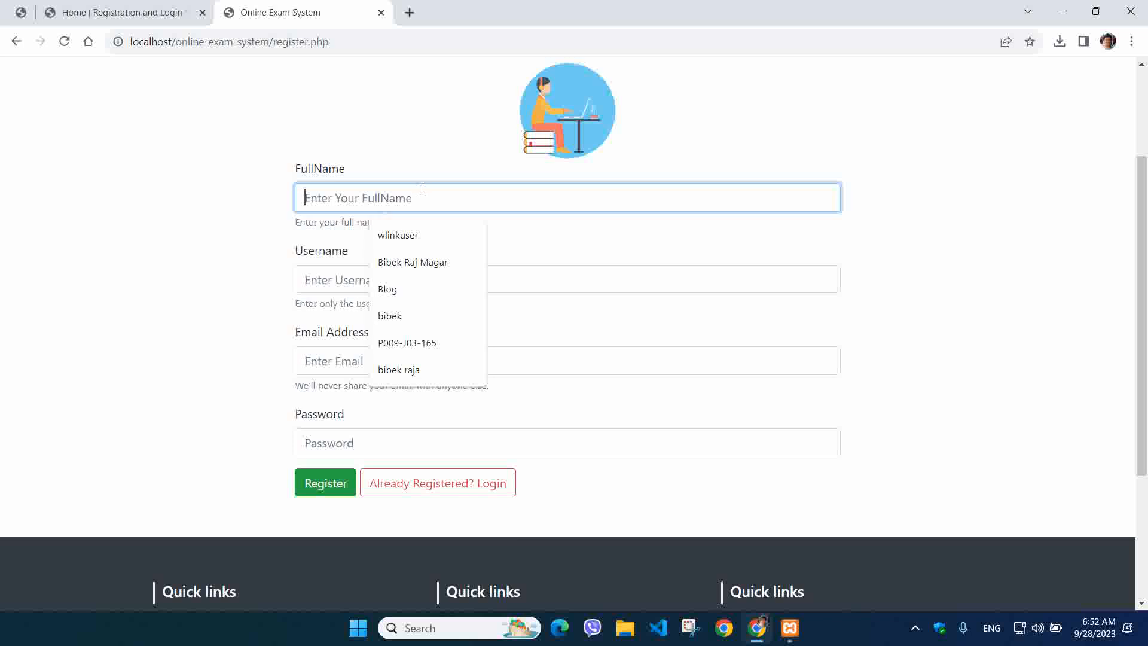
pyautogui.write('ra')
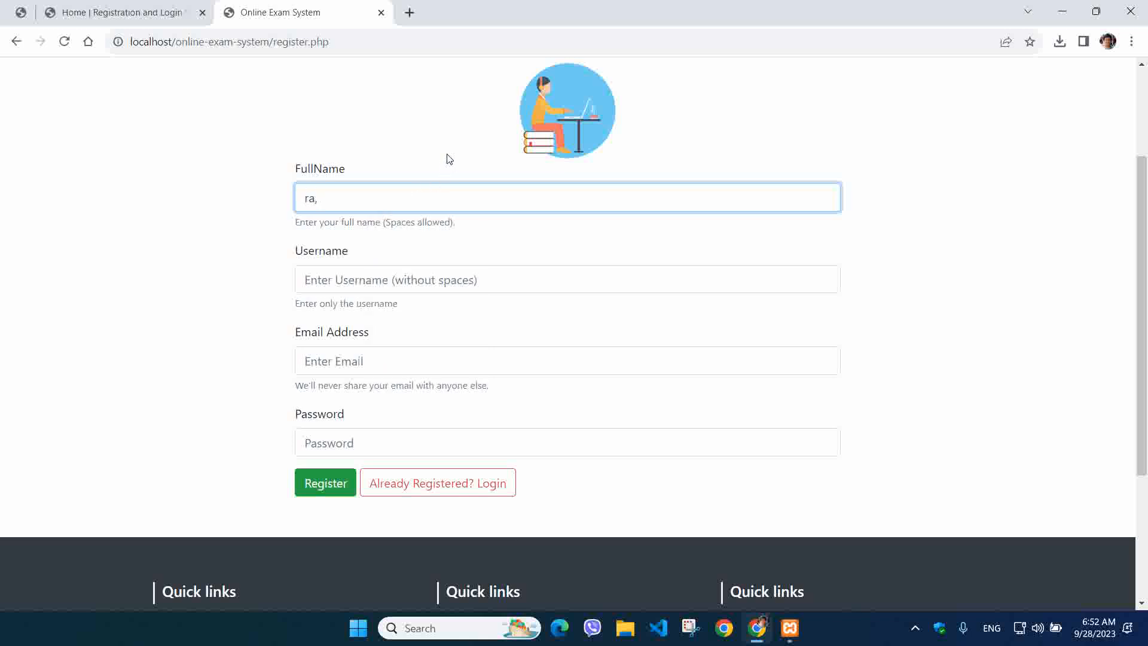
pyautogui.write('m')
pyautogui.press('Tab')
pyautogui.press('Tab')
pyautogui.write('ra')
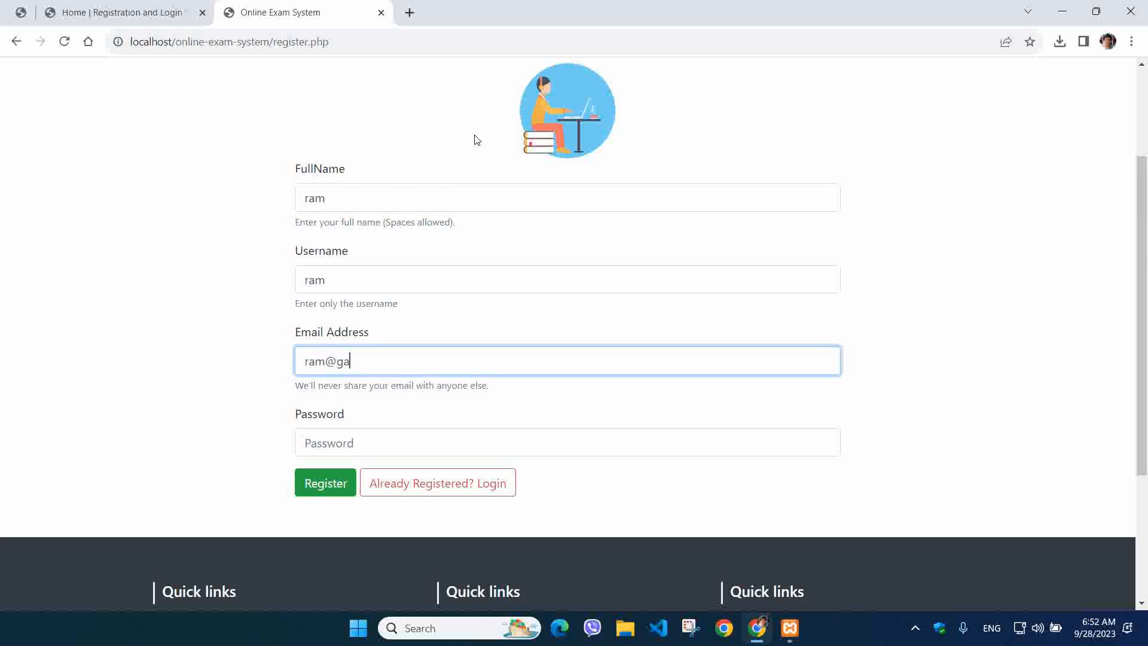
pyautogui.press('Tab')
pyautogui.write('1')
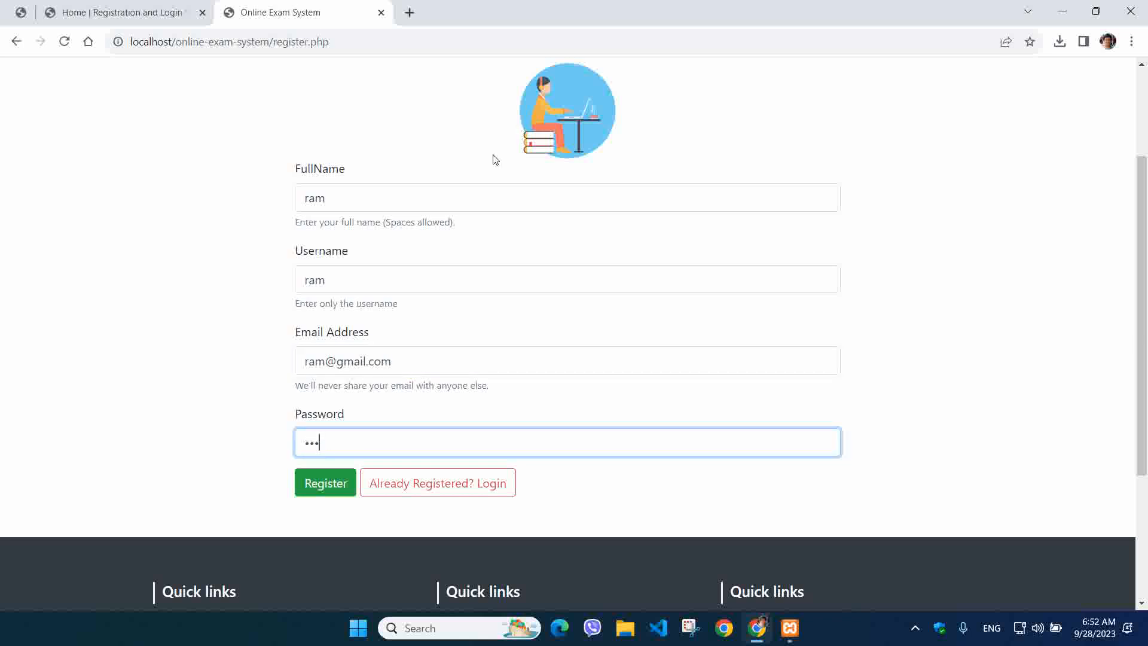
pyautogui.click(333, 482)
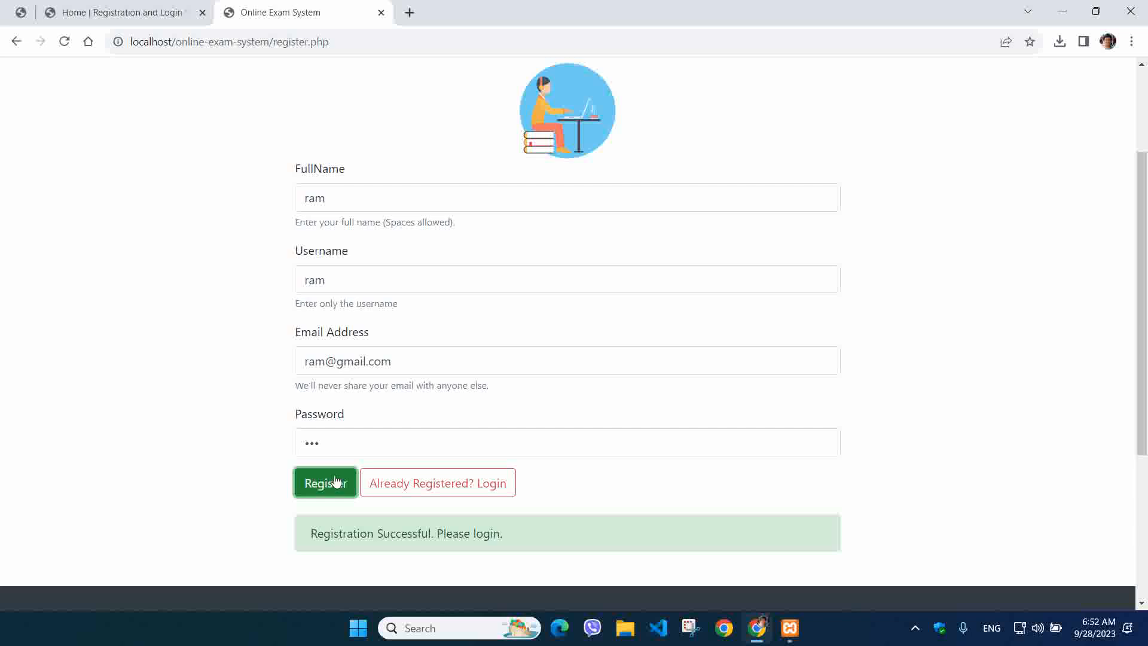
pyautogui.click(431, 482)
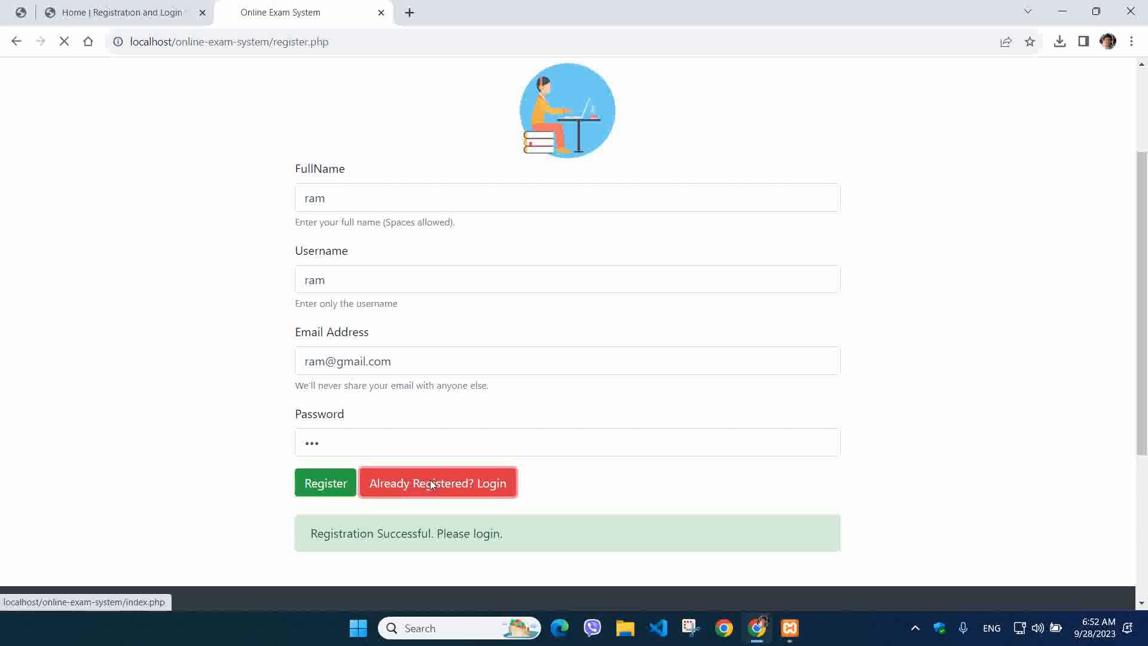
# Log in with the new gmail account and start the exam
pyautogui.click(447, 347)
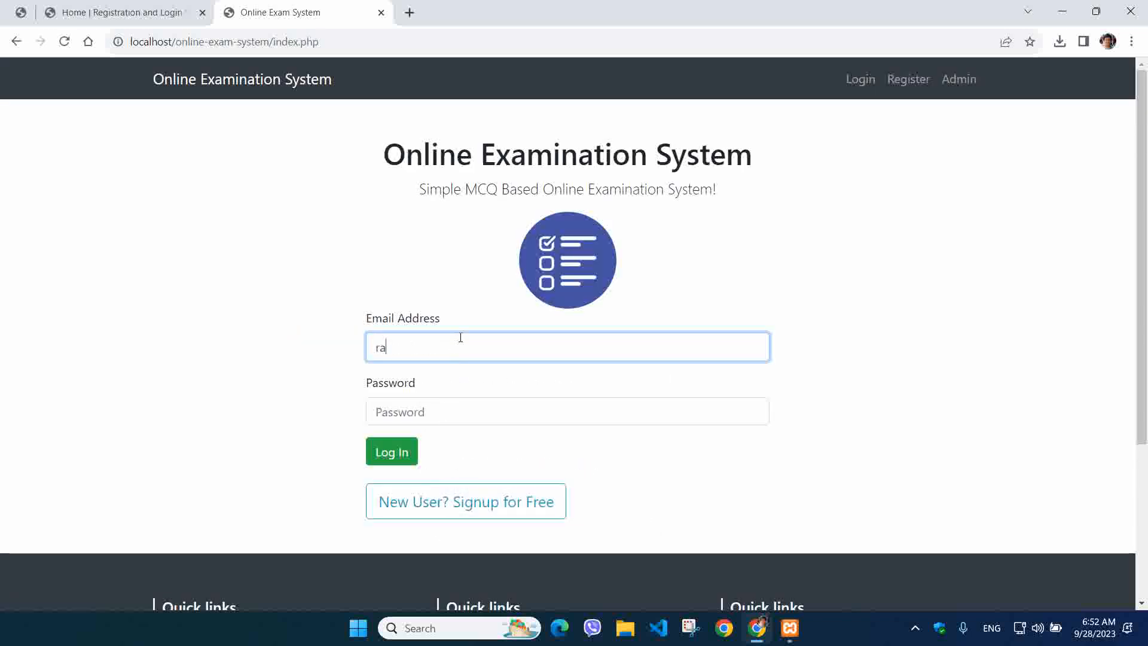
pyautogui.press('Tab')
pyautogui.write('1')
pyautogui.press('Return')
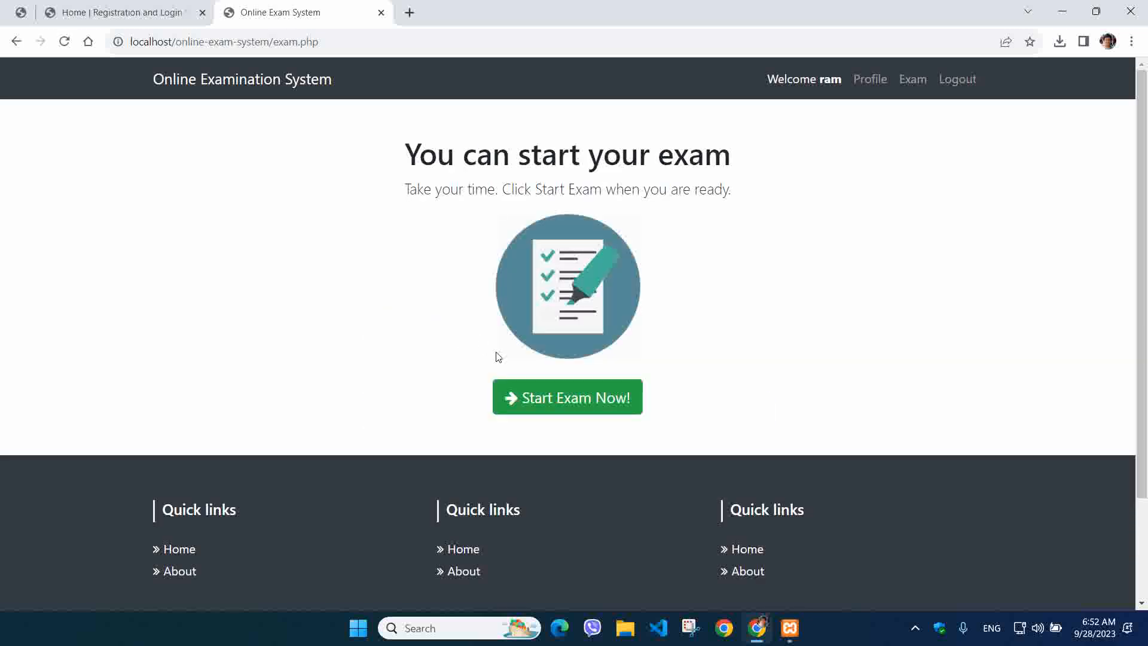
pyautogui.click(554, 397)
pyautogui.click(580, 316)
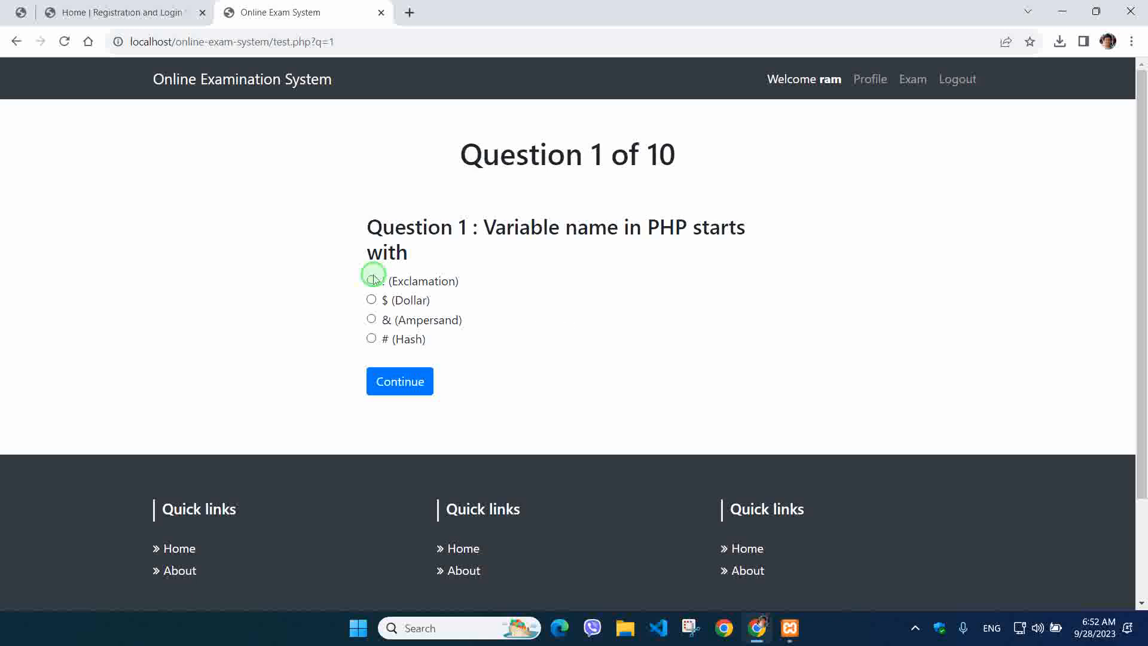
# Answer questions 1–5 with !, .js, write, append() and None of the above
pyautogui.click(373, 281)
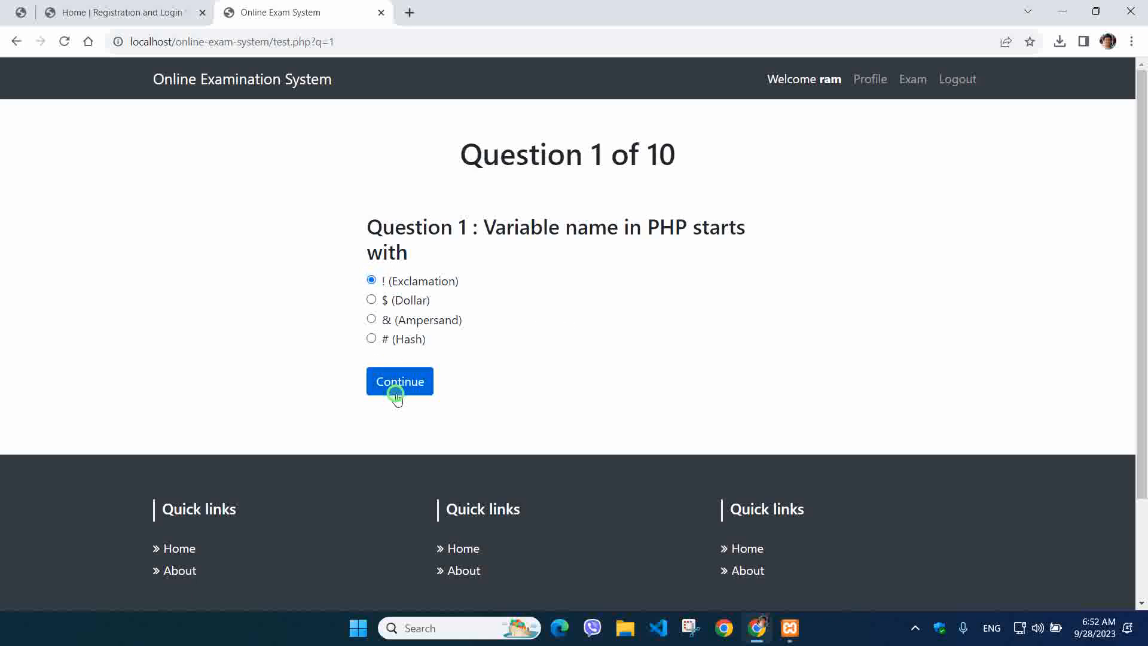
pyautogui.click(399, 386)
pyautogui.click(383, 319)
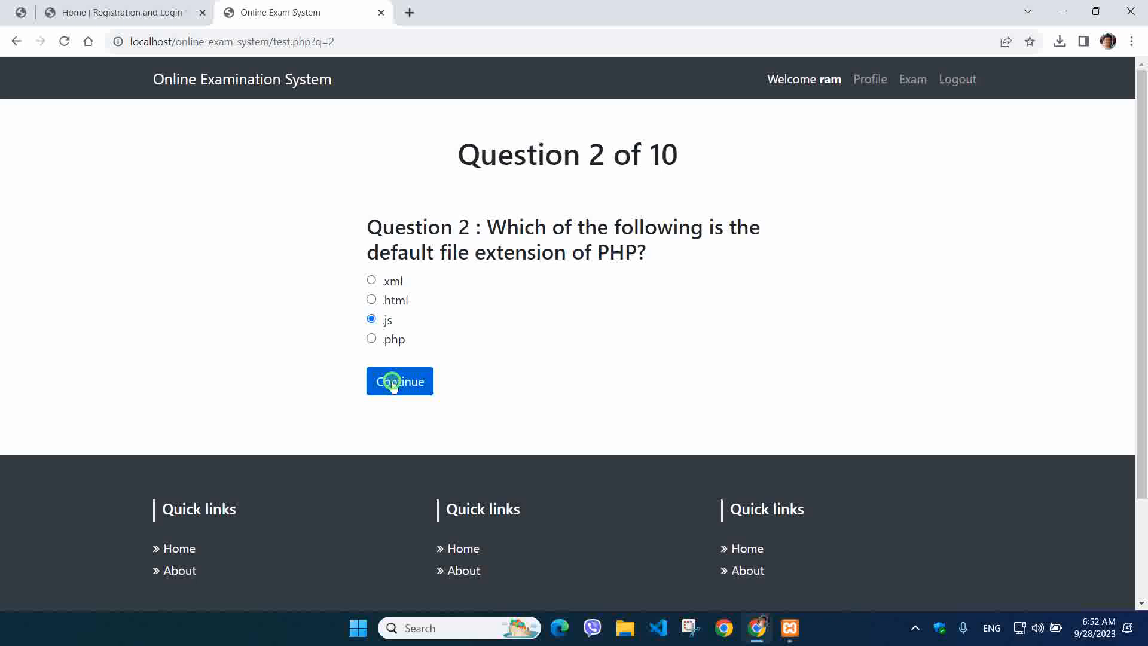
pyautogui.click(391, 383)
pyautogui.click(382, 318)
pyautogui.click(399, 386)
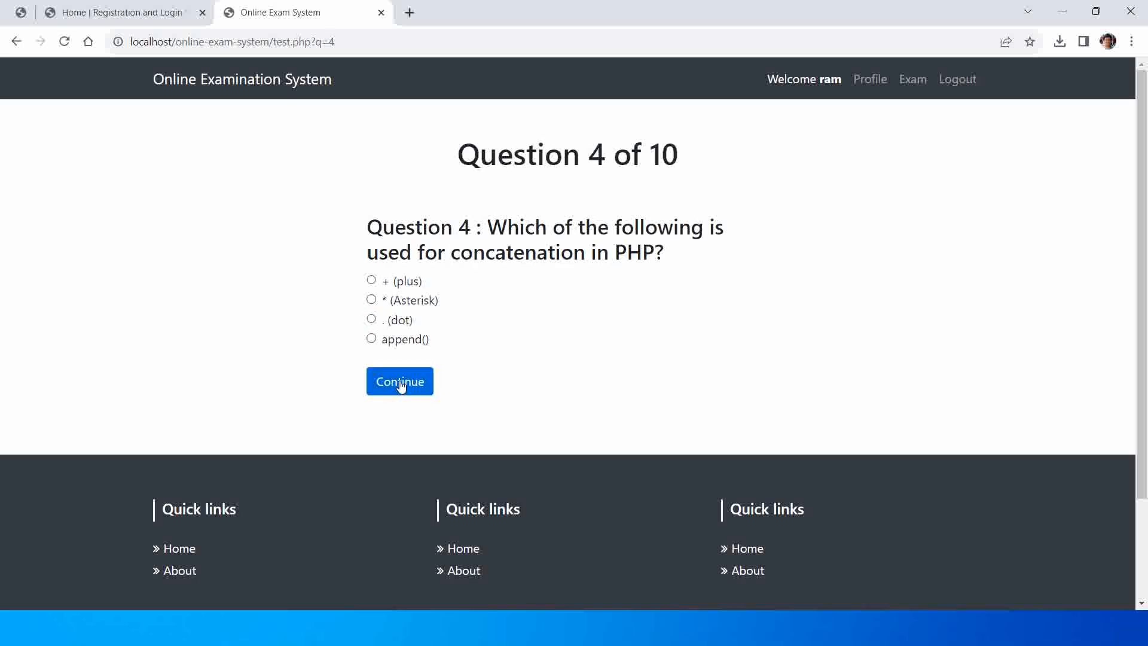
pyautogui.click(373, 338)
pyautogui.click(397, 380)
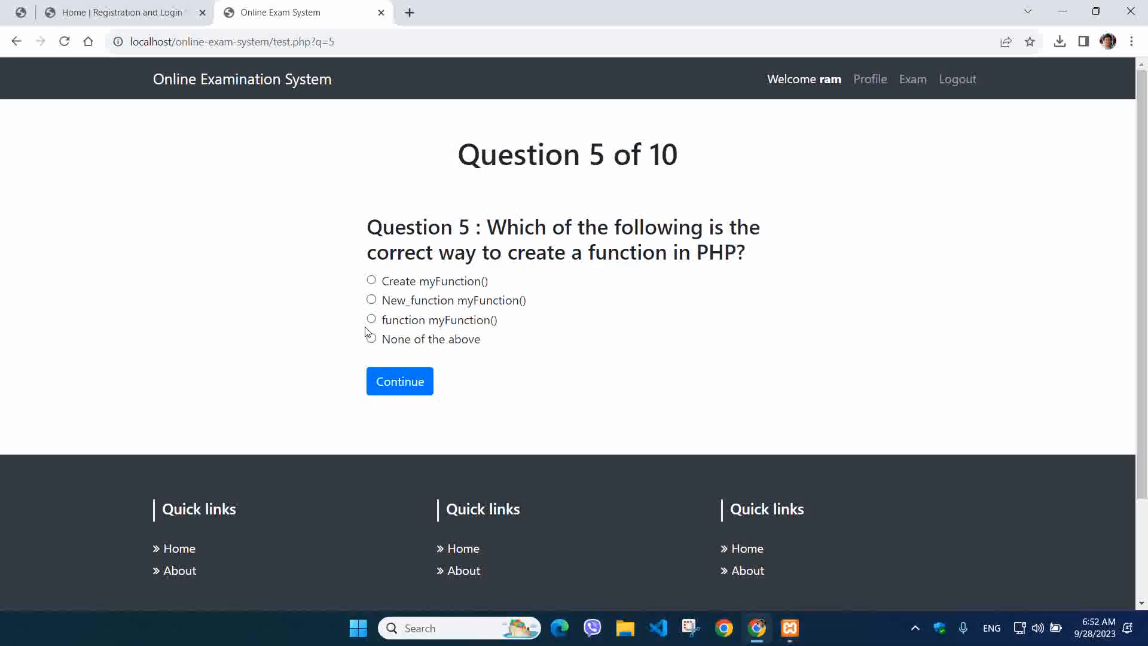
pyautogui.click(373, 341)
pyautogui.click(386, 371)
# Answer questions 6–10, choosing None of the above and / (slash), and finish the exam
pyautogui.click(371, 362)
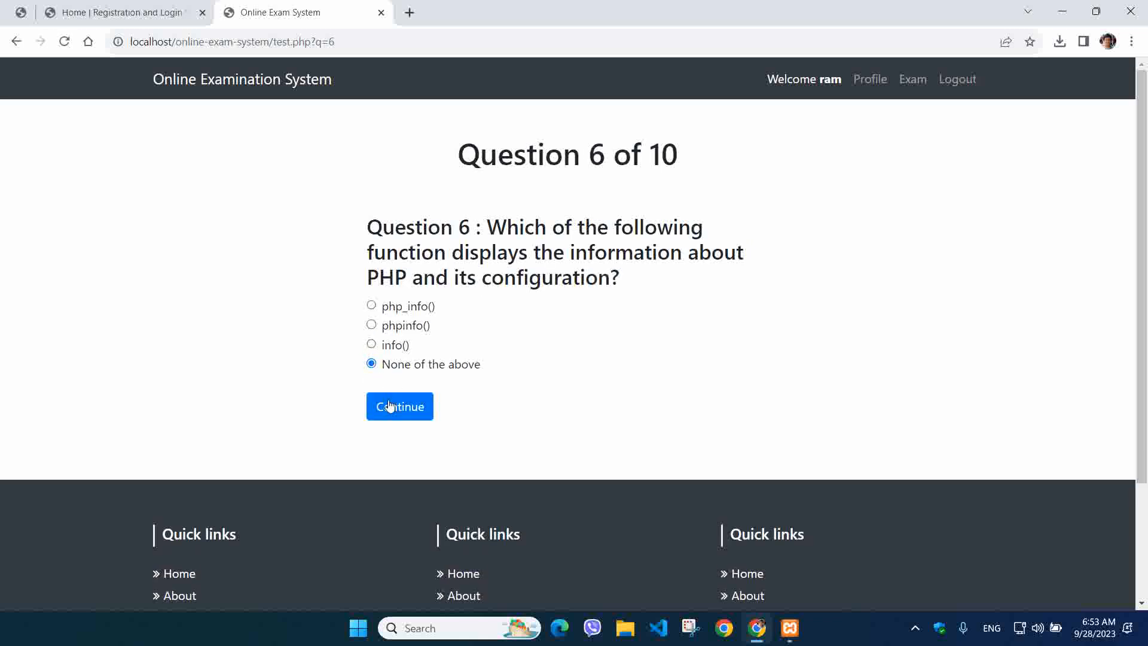
pyautogui.click(388, 398)
pyautogui.click(388, 379)
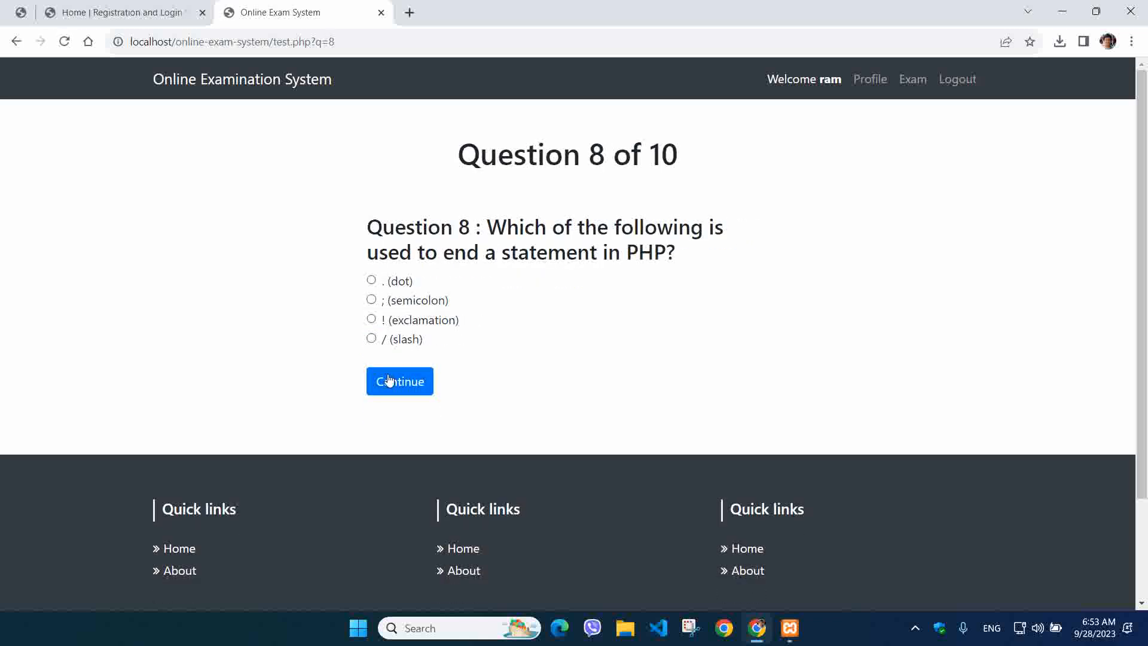
pyautogui.click(372, 339)
pyautogui.click(385, 379)
pyautogui.click(389, 383)
pyautogui.click(391, 384)
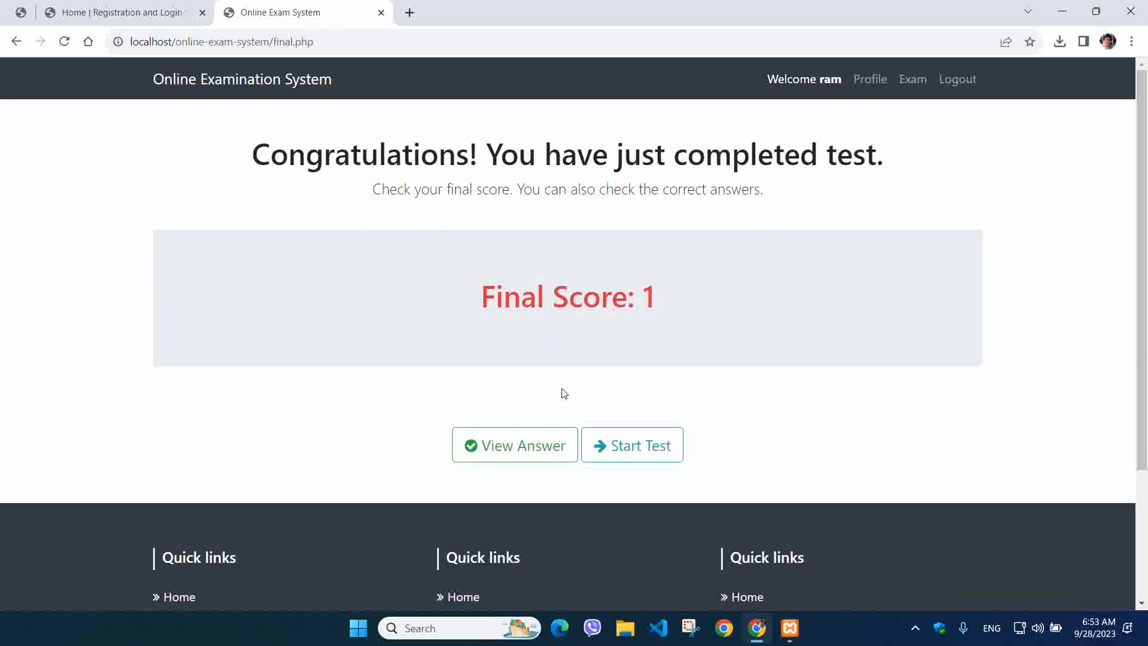
# Review the correct answers to all ten questions
pyautogui.click(526, 446)
pyautogui.scroll(-3, 507, 408)
pyautogui.scroll(-12, 507, 407)
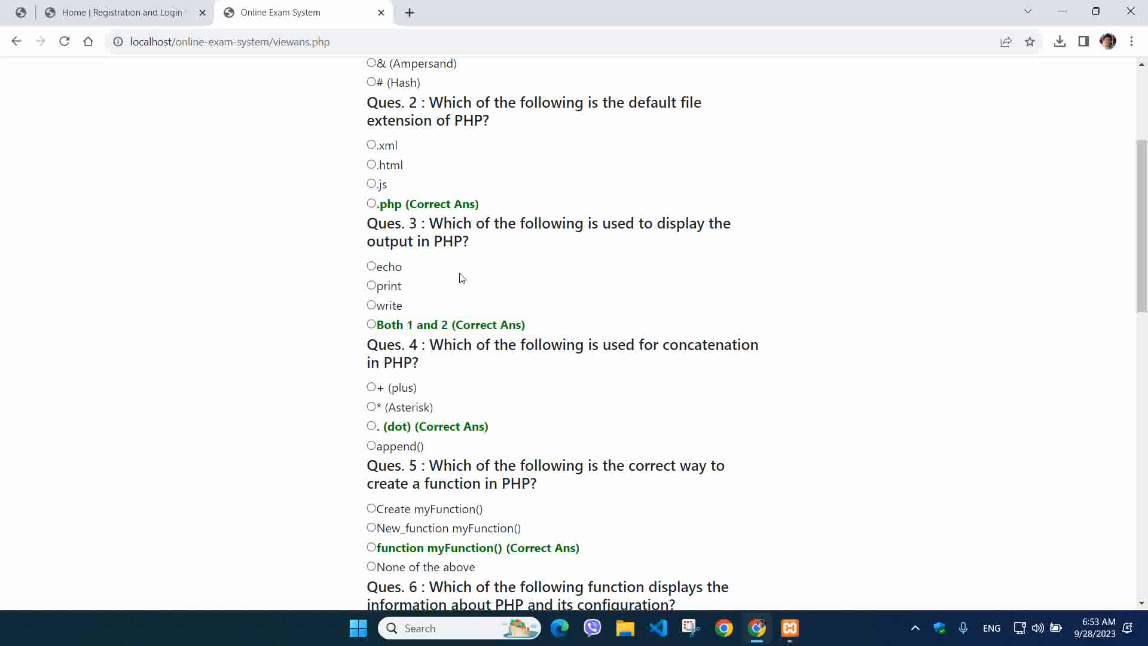
pyautogui.scroll(8, 457, 308)
pyautogui.scroll(7, 457, 309)
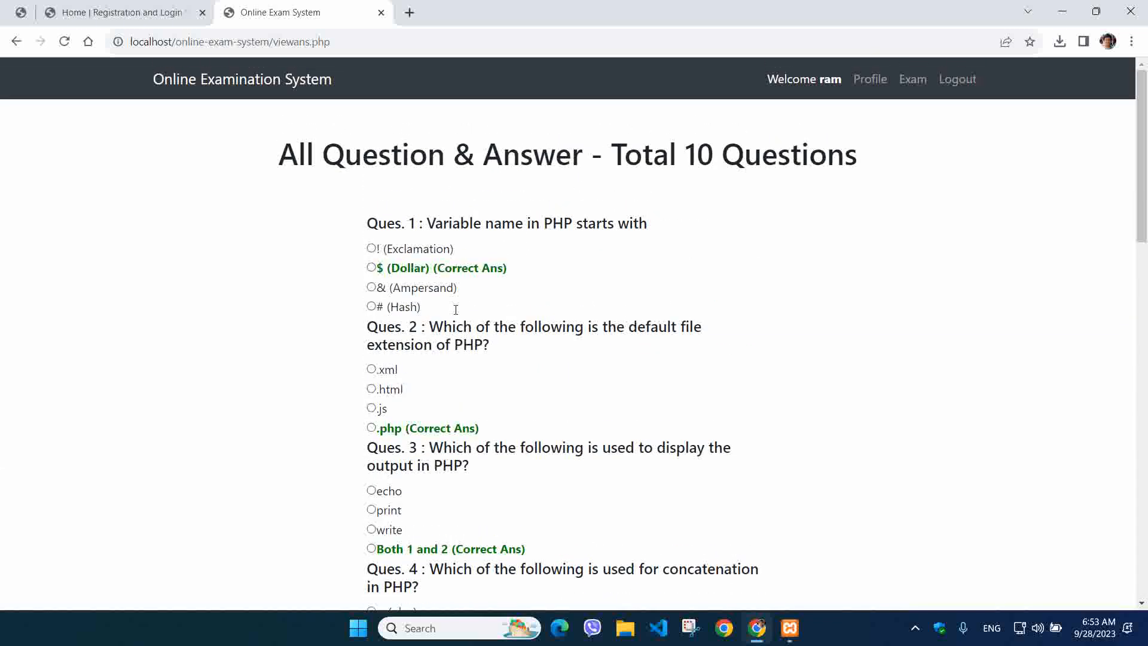
# Check the user name on the profile page, return to Exam, and log out
pyautogui.click(870, 79)
pyautogui.click(627, 236)
pyautogui.doubleClick(601, 253)
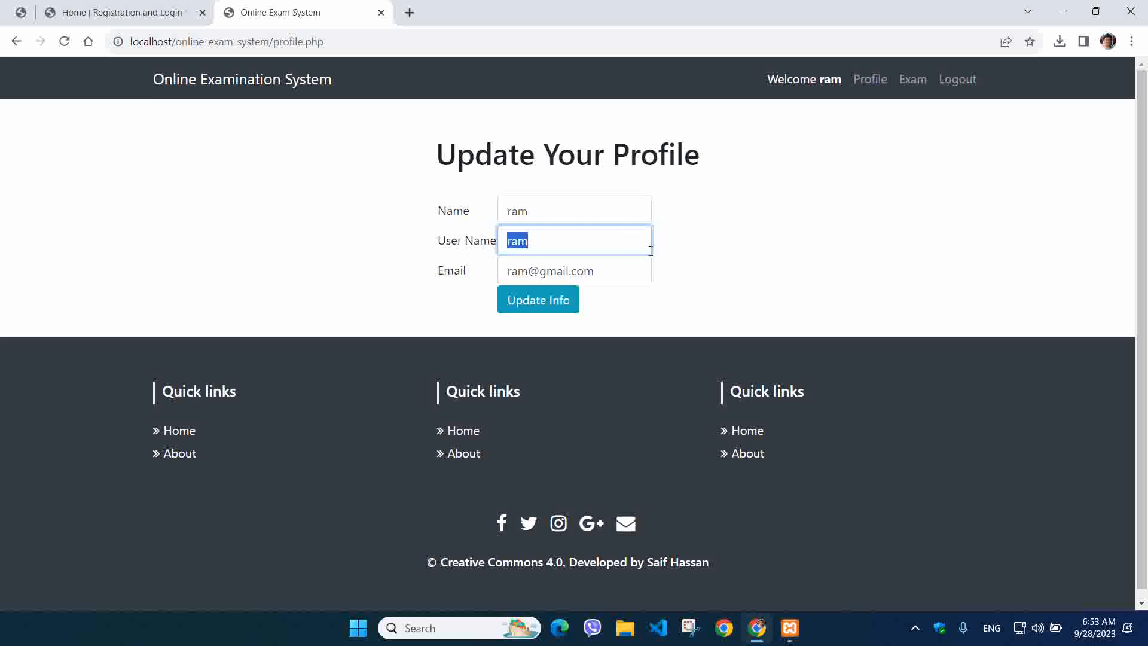
pyautogui.click(906, 79)
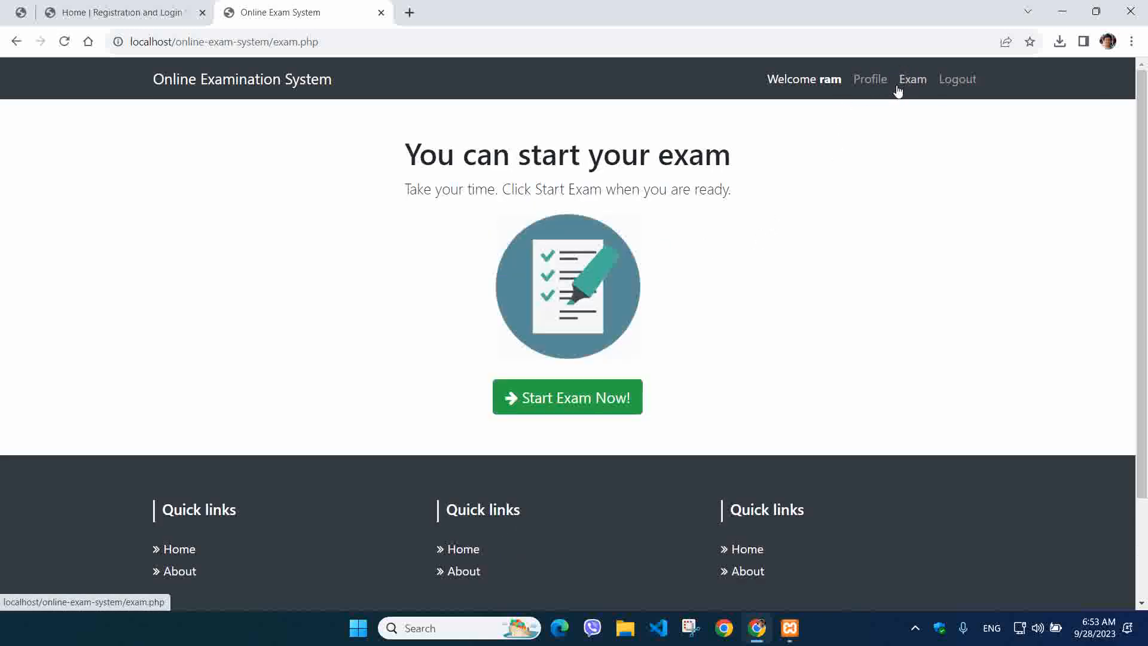
pyautogui.click(957, 80)
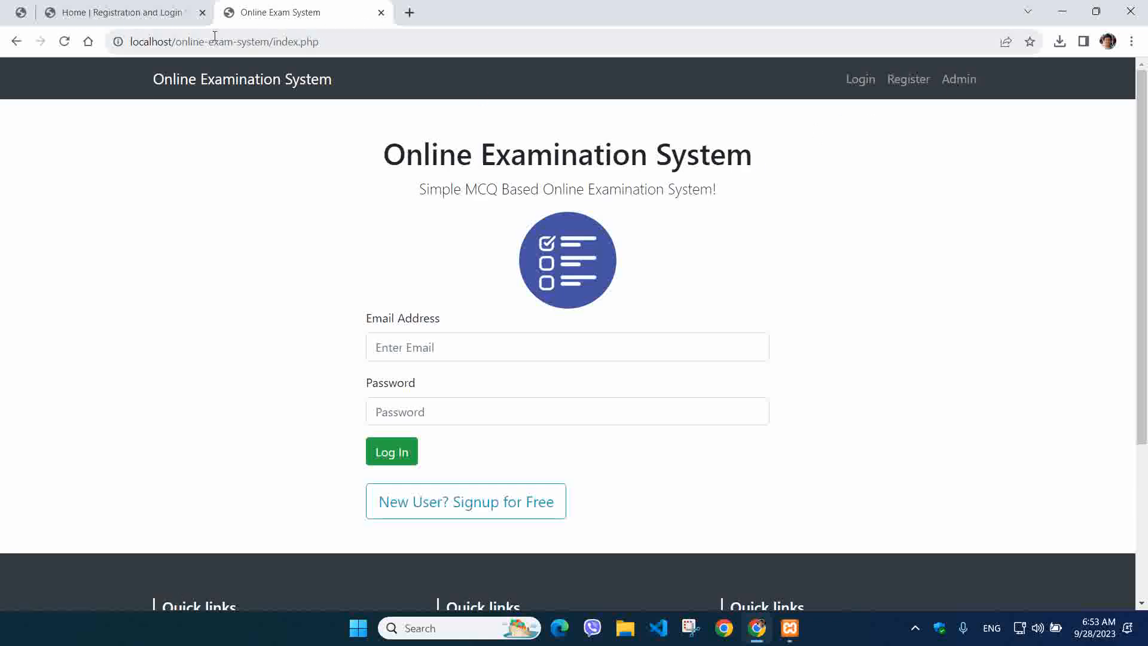
pyautogui.moveTo(185, 41); pyautogui.dragTo(568, 78)
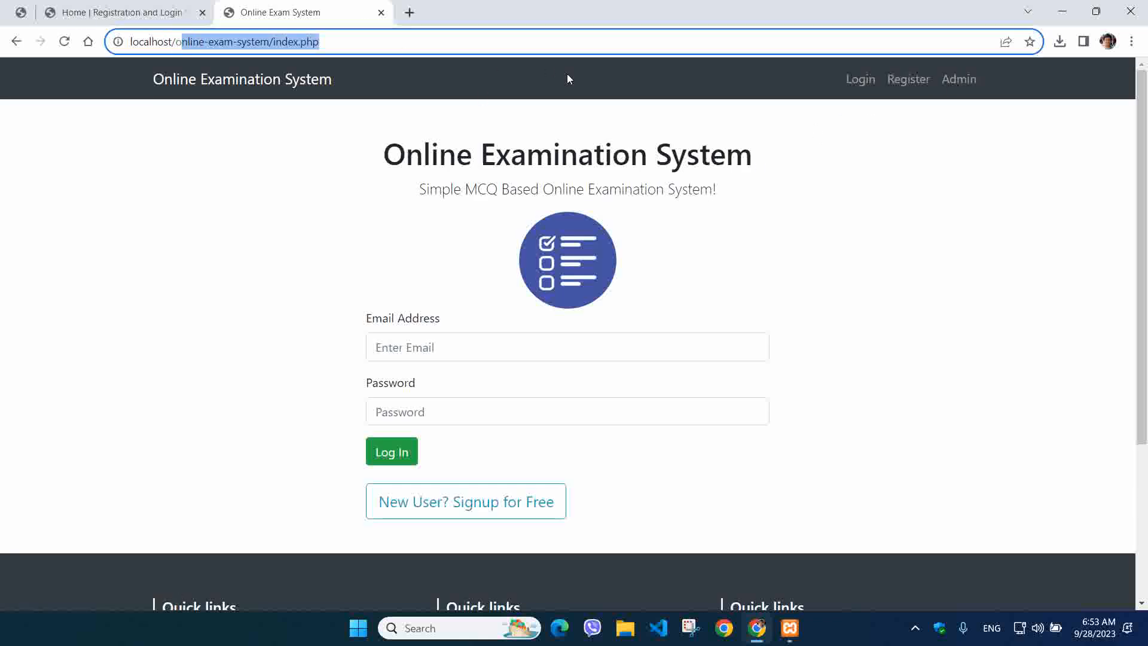
# Load the localhost Index of / listing and reveal the hidden tray icons, including XAMPP
pyautogui.press('BackSpace')
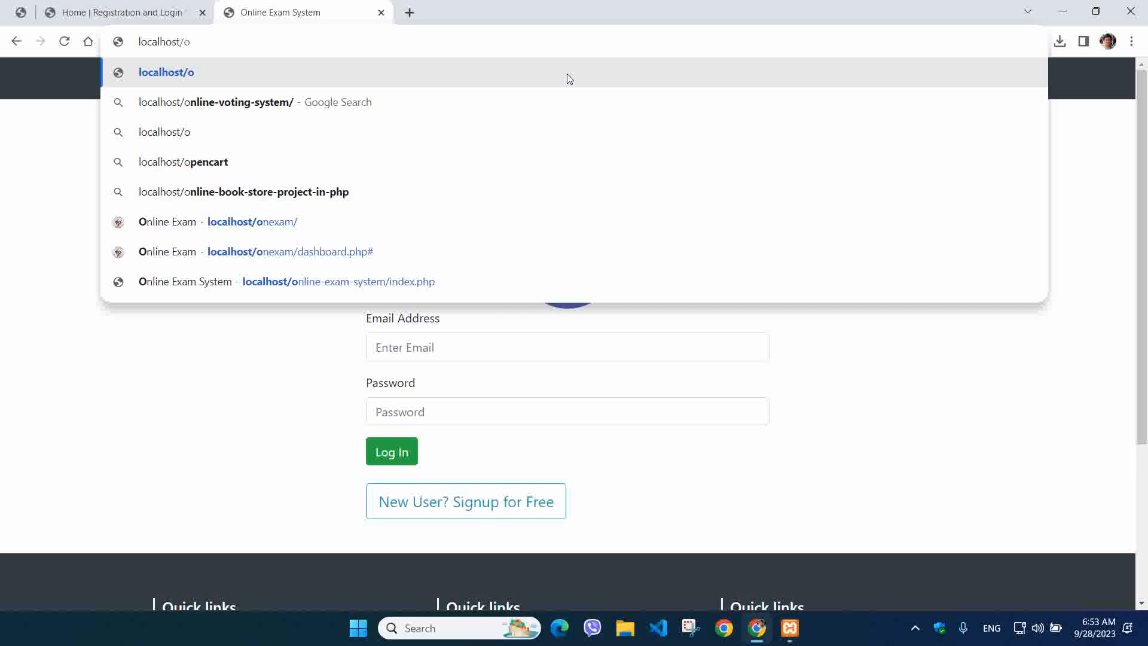
pyautogui.press('BackSpace')
pyautogui.press('Return')
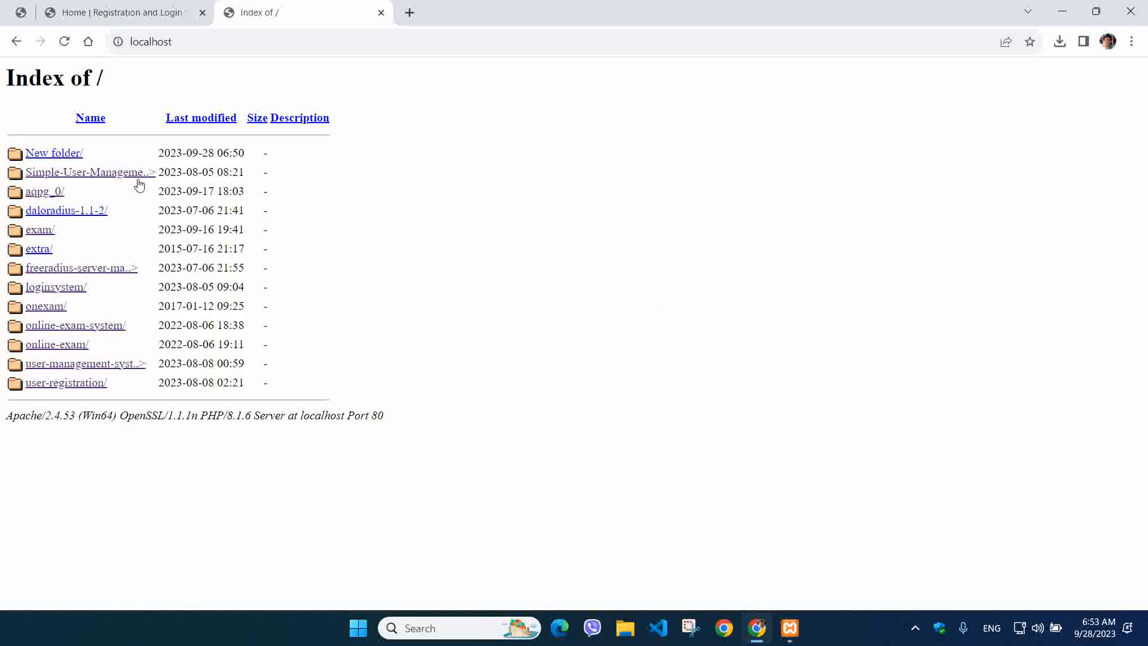
pyautogui.click(915, 627)
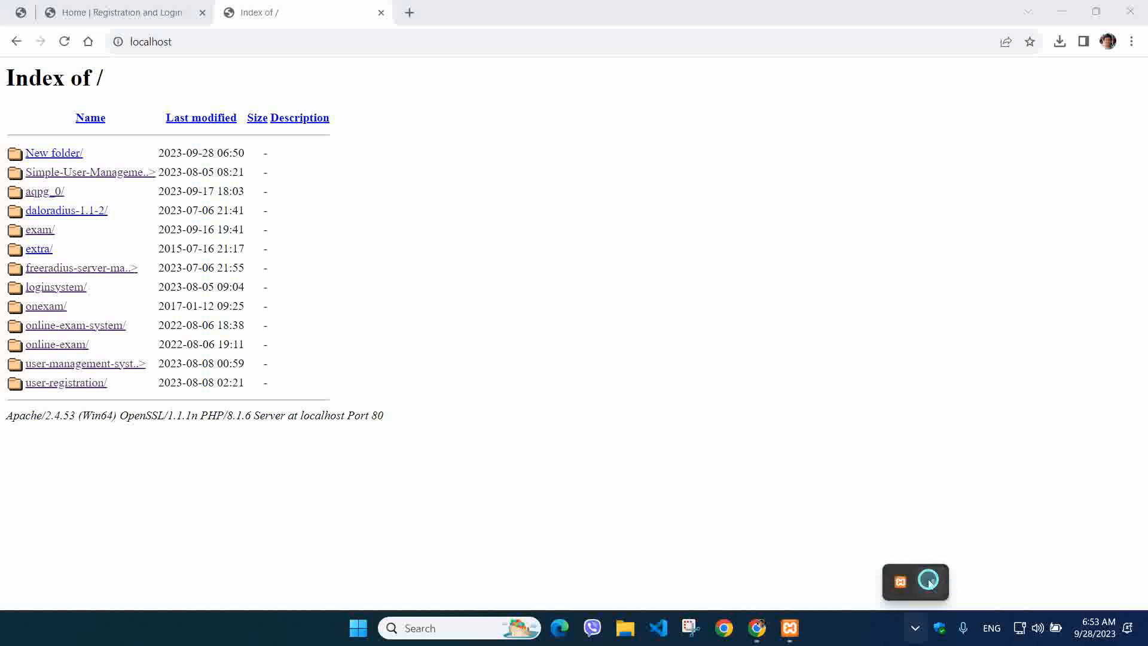